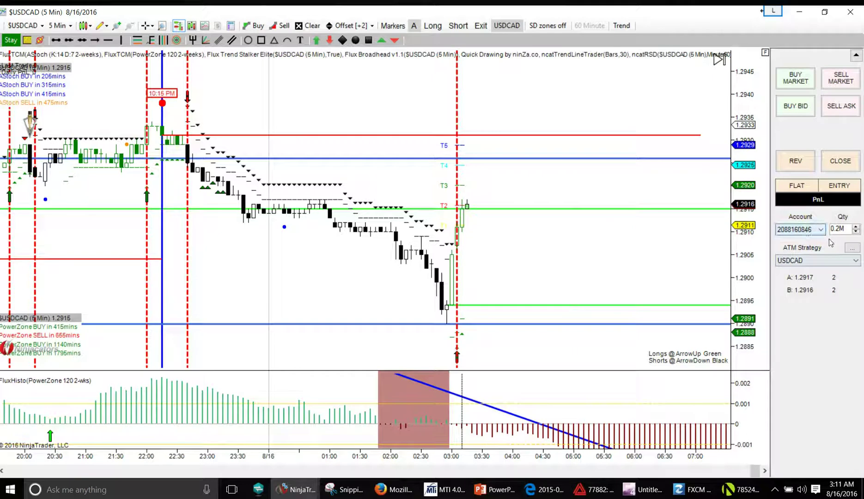
click(856, 227)
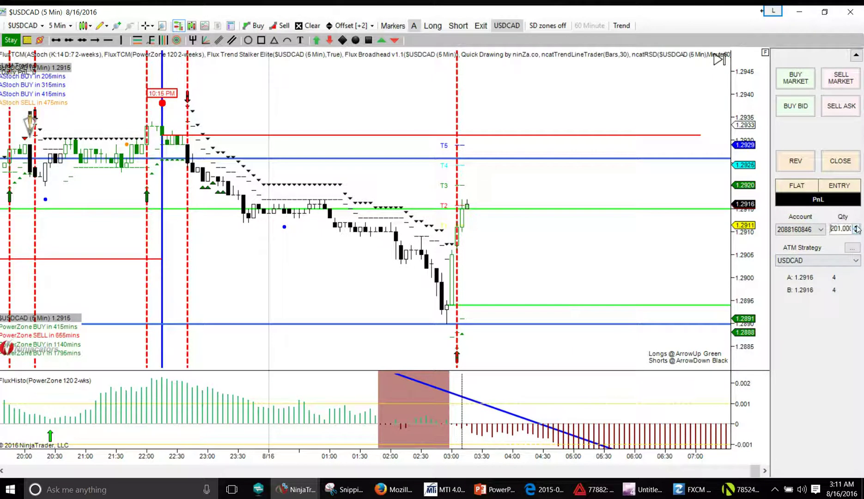
drag(856, 227, 855, 226)
click(856, 227)
drag(857, 227, 856, 228)
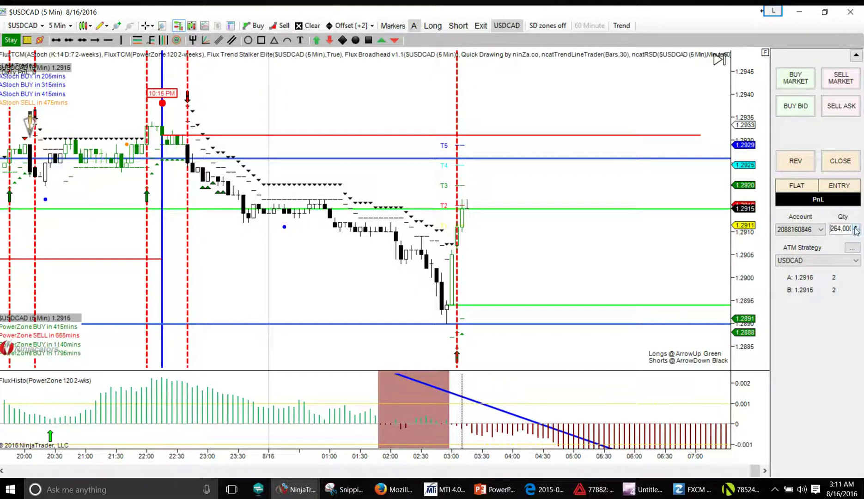
Select the 20/40 1.5 ATM strategy and sell 15,000 units of USDCAD at market.
click(855, 260)
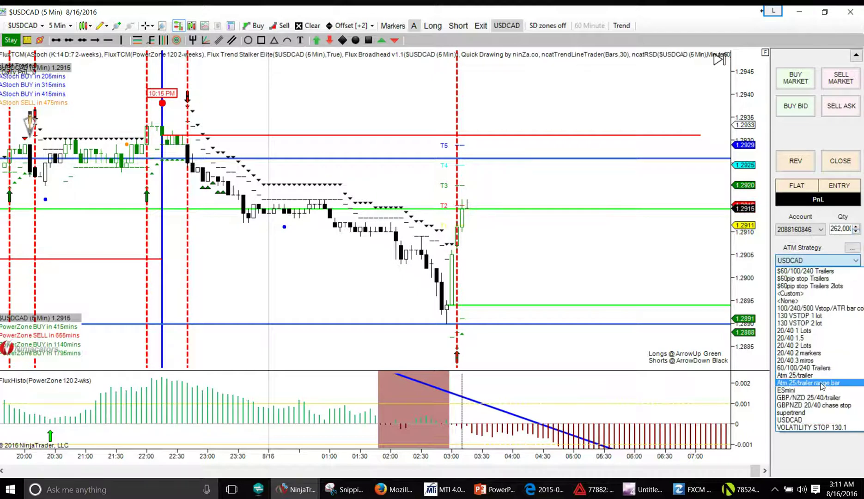
click(819, 338)
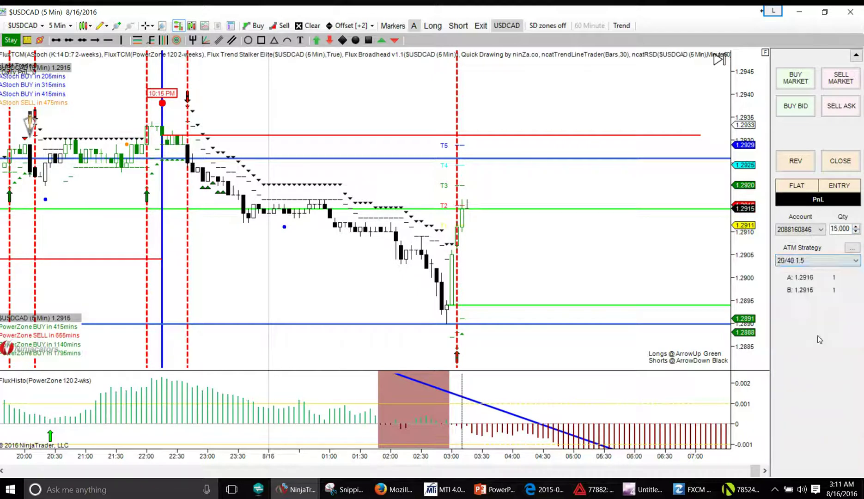
click(848, 82)
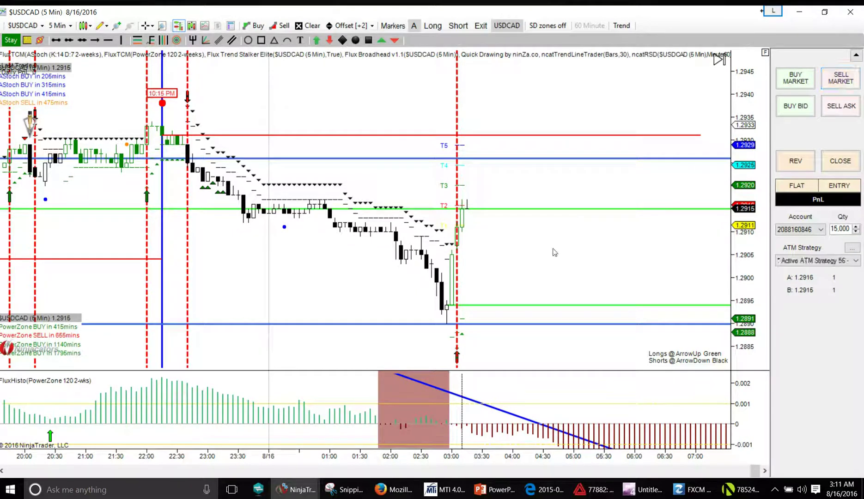
Move the short position's stop-loss order to 1.2932, just above the horizontal red resistance line.
scroll(421, 131, up, 5)
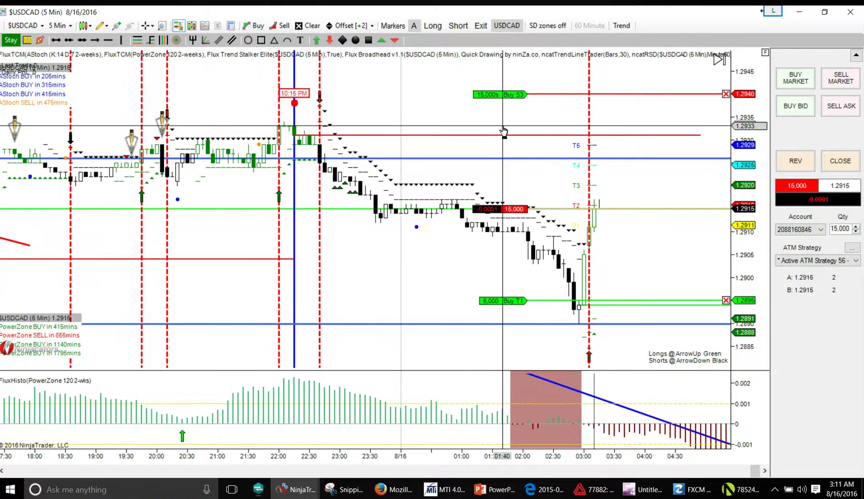
scroll(574, 131, up, 1)
drag(641, 95, 648, 136)
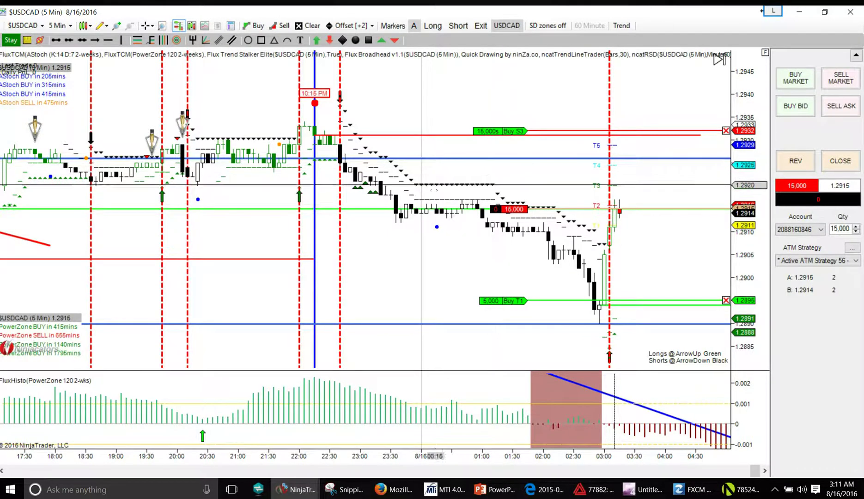
Examine the recent USDCAD candles around the short entry, its stop and profit target, and the projected histogram.
drag(444, 265, 428, 275)
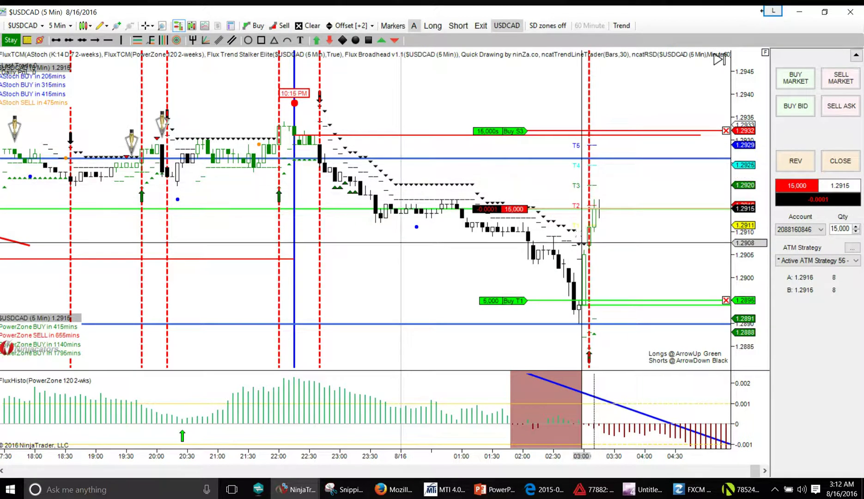
scroll(416, 250, up, 2)
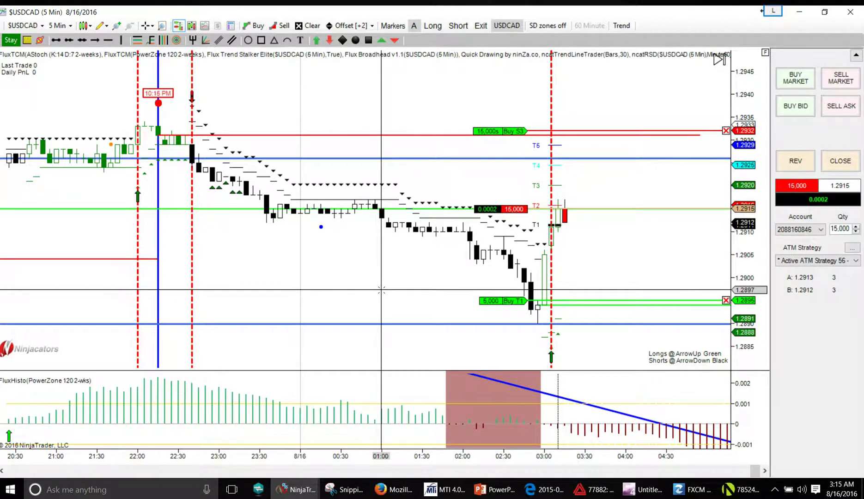
mouse_move(404, 154)
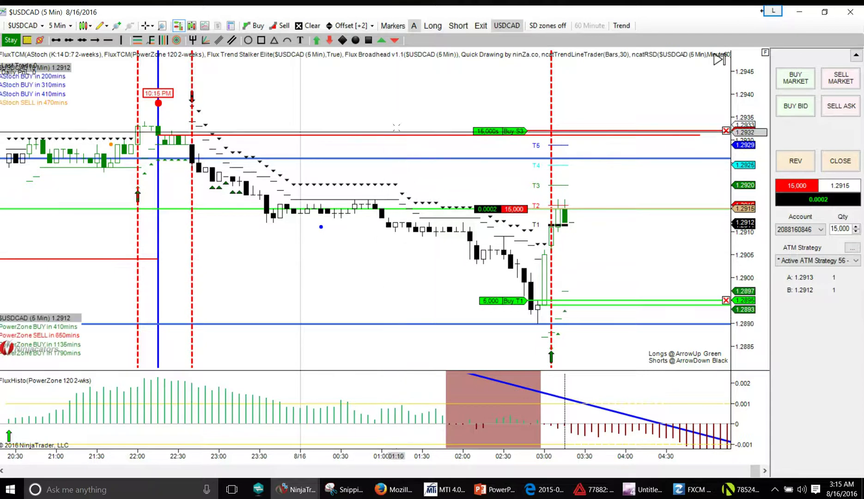
scroll(389, 185, down, 2)
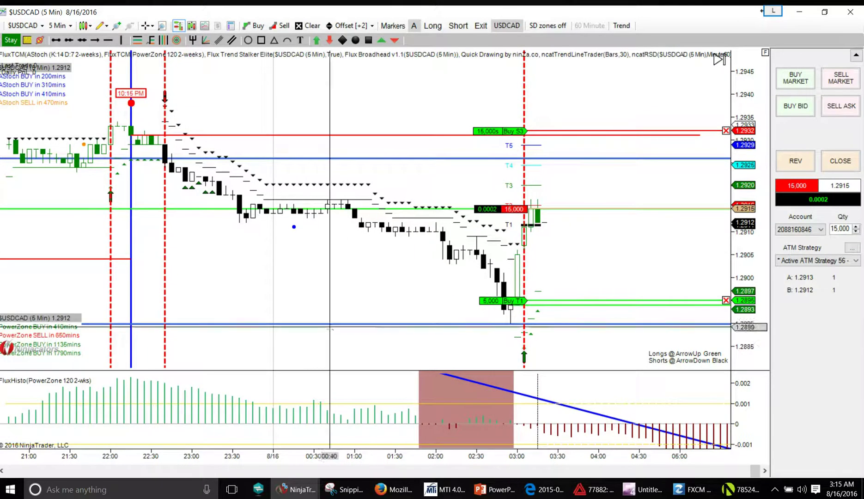
scroll(328, 447, up, 2)
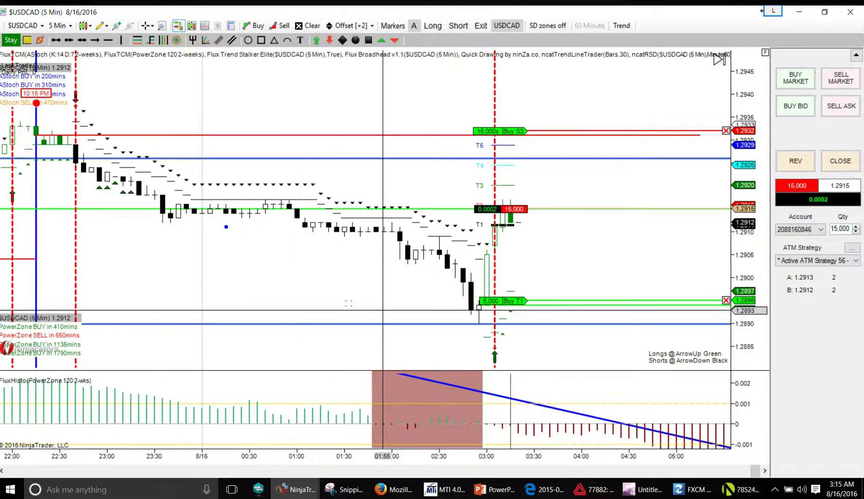
scroll(369, 307, down, 6)
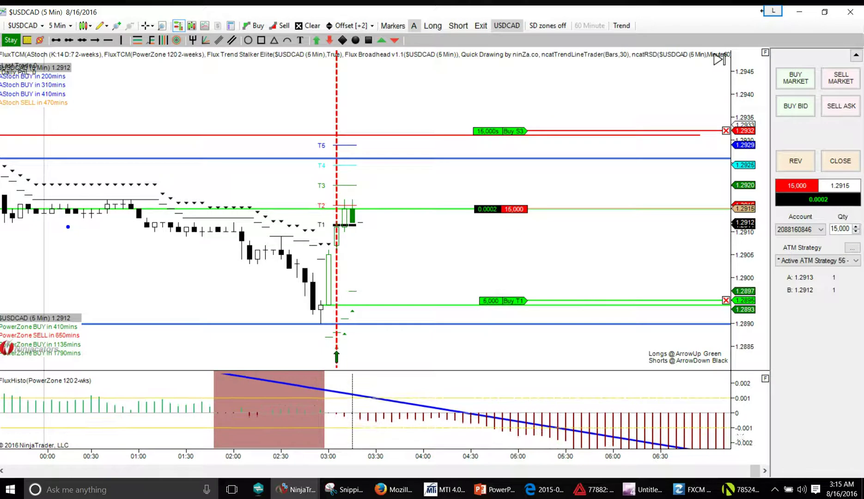
Compress the FluxHisto vertical scale and make its panel slightly taller to show the whole projection.
drag(742, 400, 747, 413)
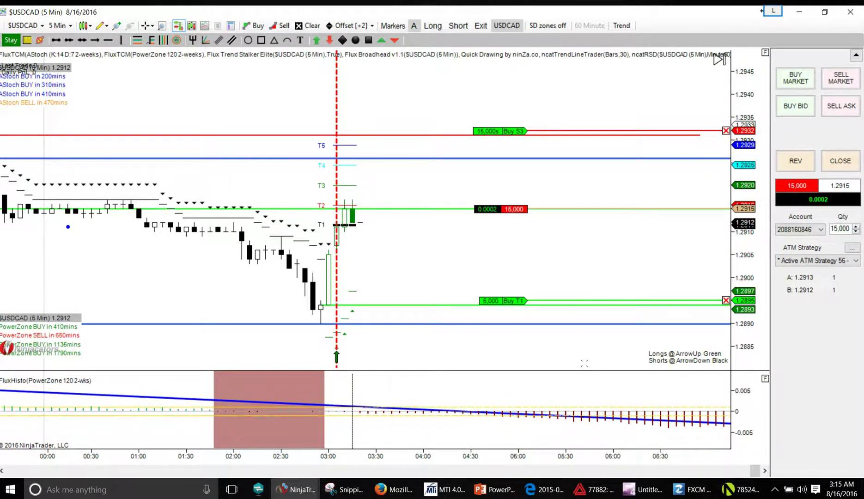
drag(544, 345, 328, 334)
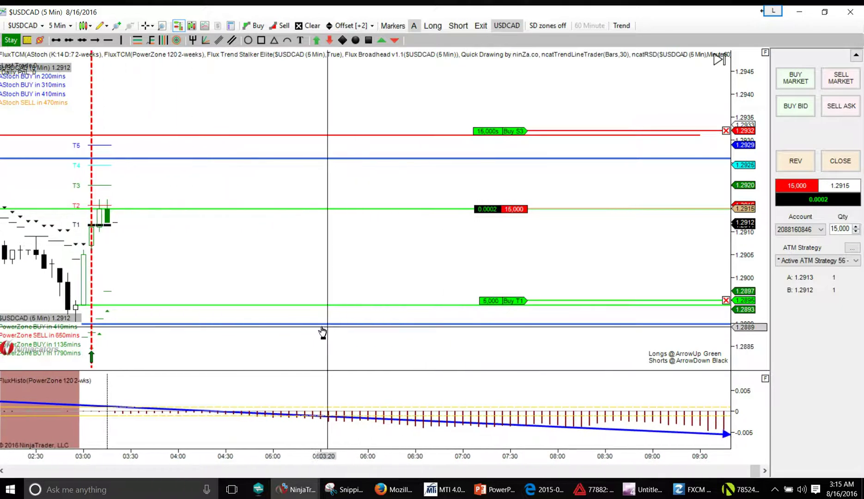
drag(424, 371, 342, 359)
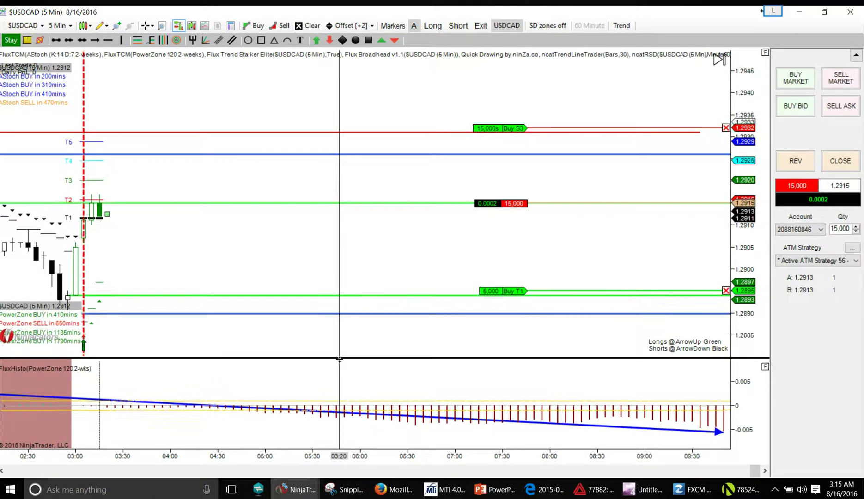
drag(418, 332, 596, 352)
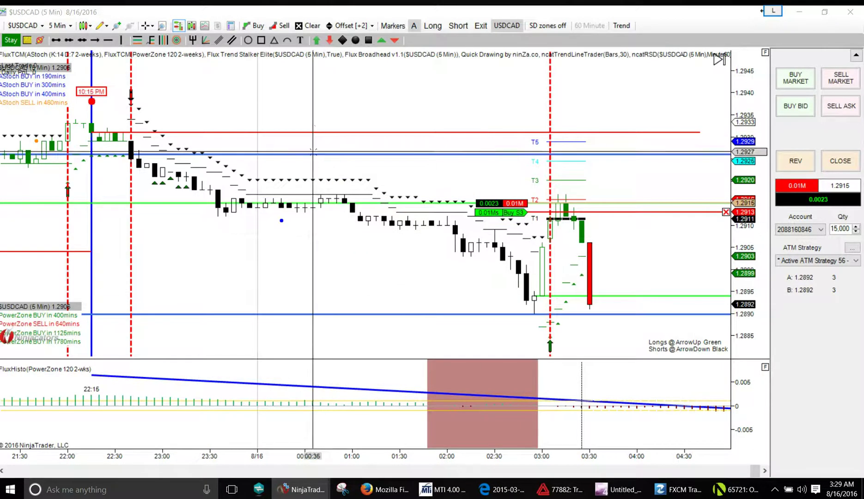
Close the small floating alarm window covering the FluxHisto panel.
scroll(440, 107, down, 4)
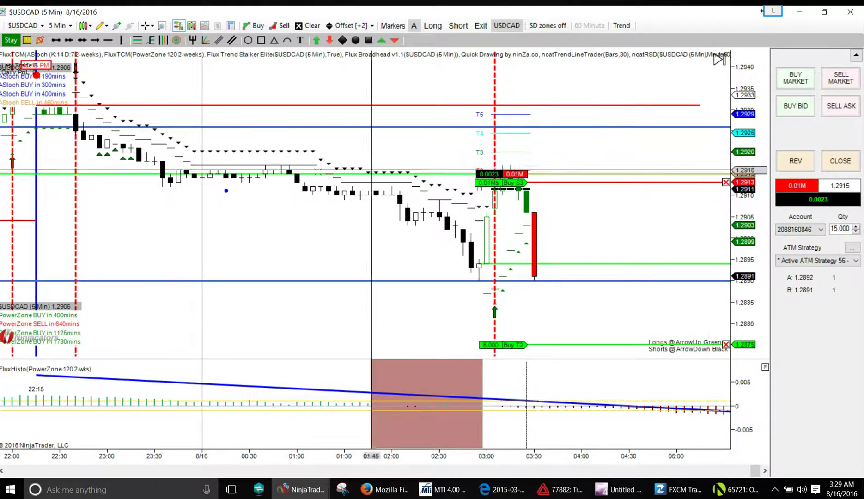
drag(340, 259, 400, 250)
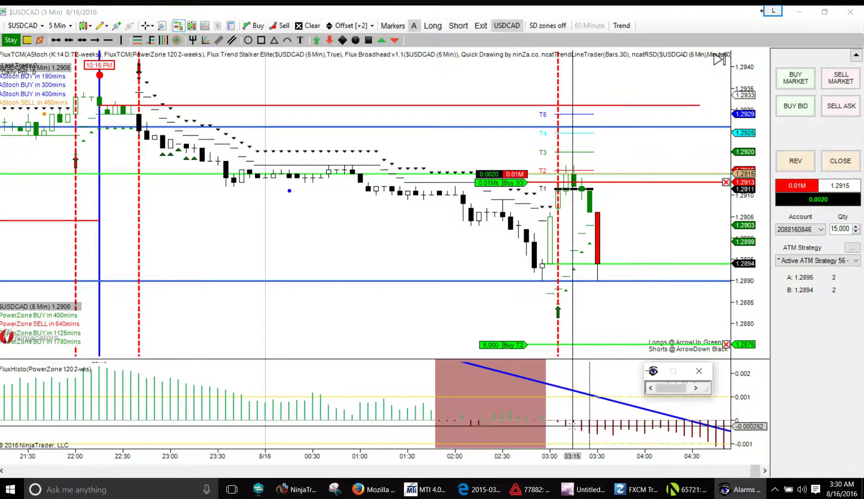
click(699, 372)
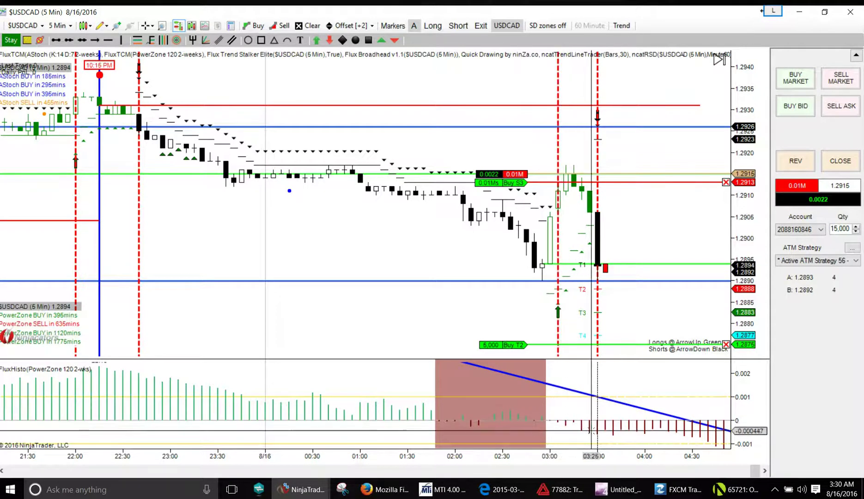
Examine the new sell signal's T1 to T5 levels, the remaining stop and target, and the wider price zones.
scroll(676, 372, down, 4)
scroll(611, 372, down, 1)
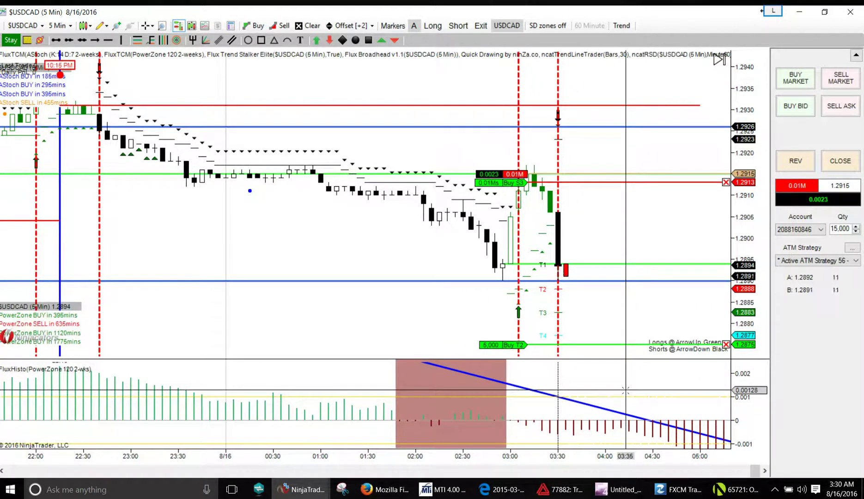
drag(602, 300, 548, 303)
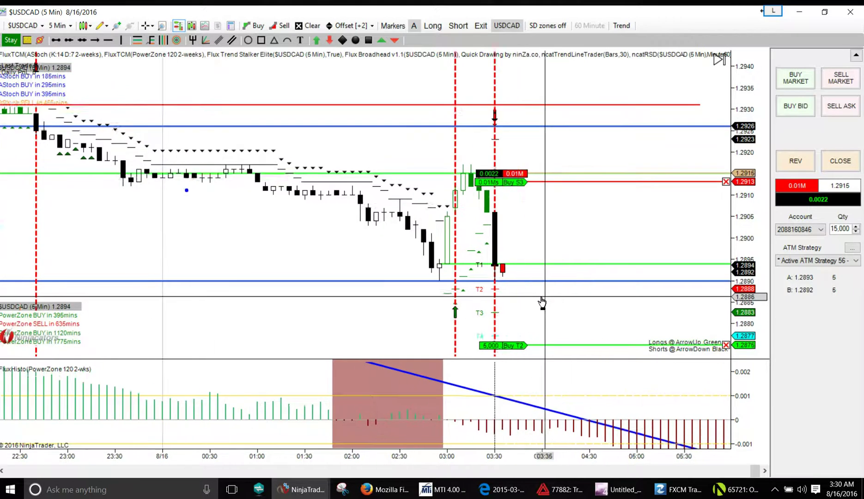
drag(375, 328, 383, 328)
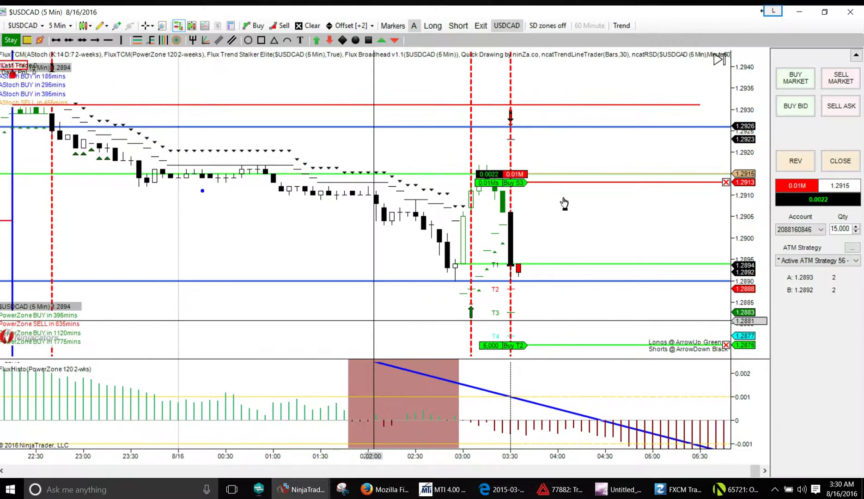
drag(565, 203, 575, 206)
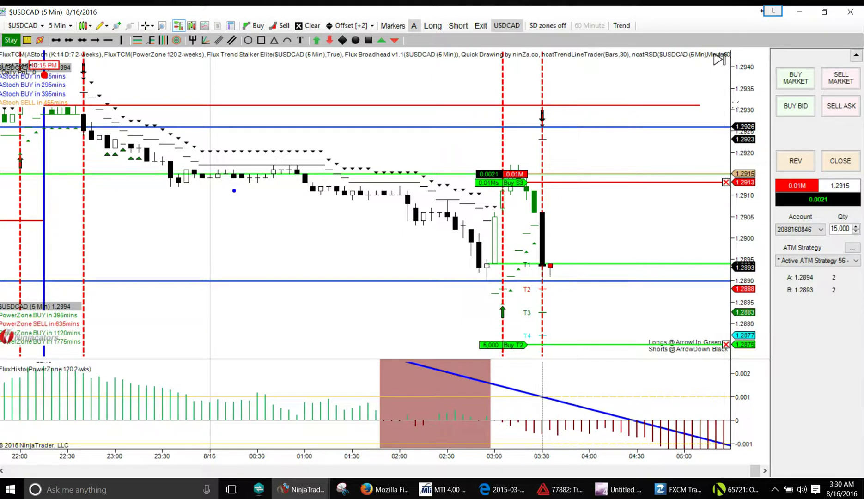
drag(738, 96, 752, 259)
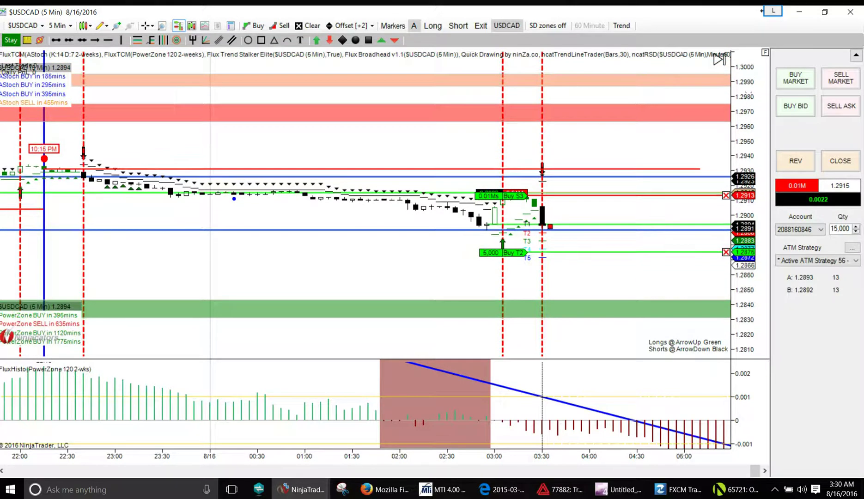
mouse_move(751, 93)
mouse_down()
mouse_move(754, 134)
mouse_move(740, 84)
mouse_move(743, 98)
mouse_up()
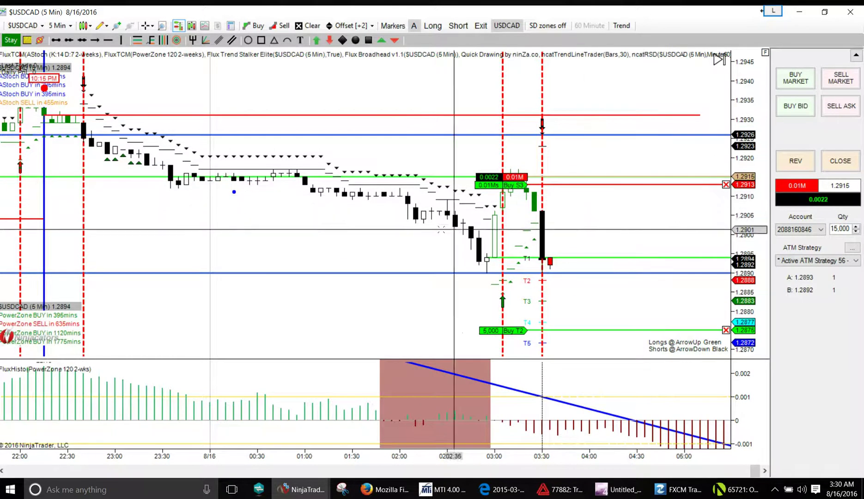
drag(380, 235, 366, 224)
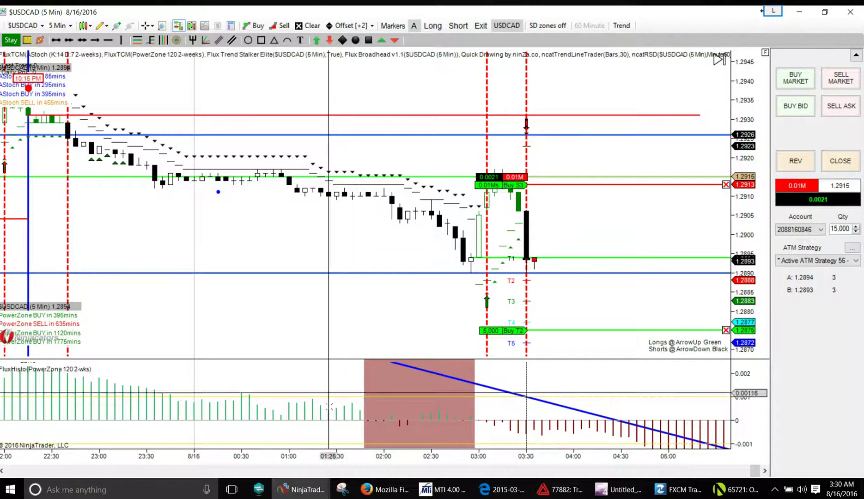
drag(341, 461, 364, 462)
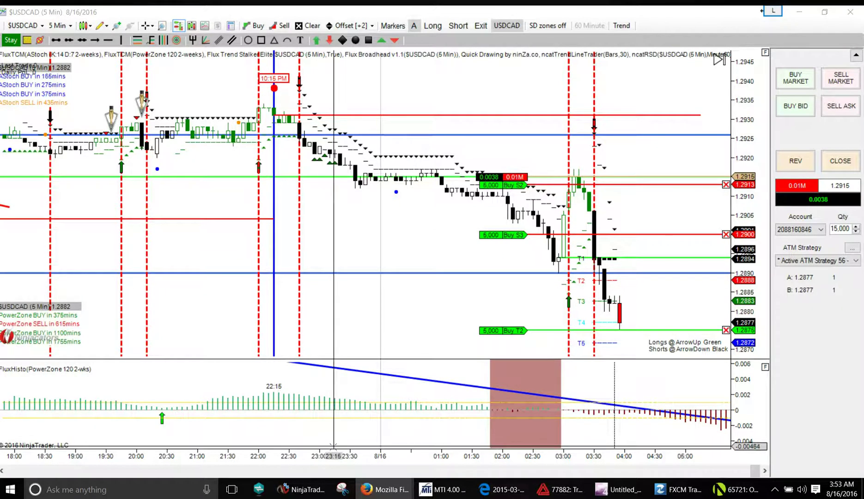
Place a vertical line on the chart a few bars after the latest candle.
drag(333, 446, 310, 457)
drag(332, 261, 344, 260)
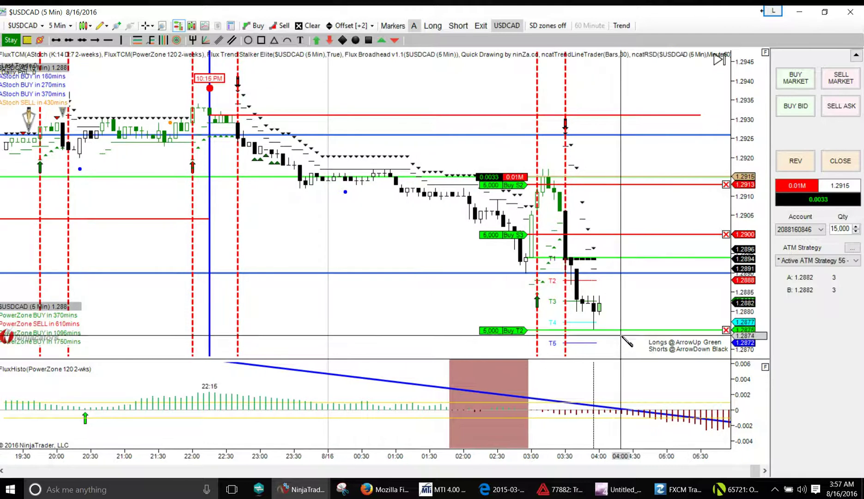
click(622, 300)
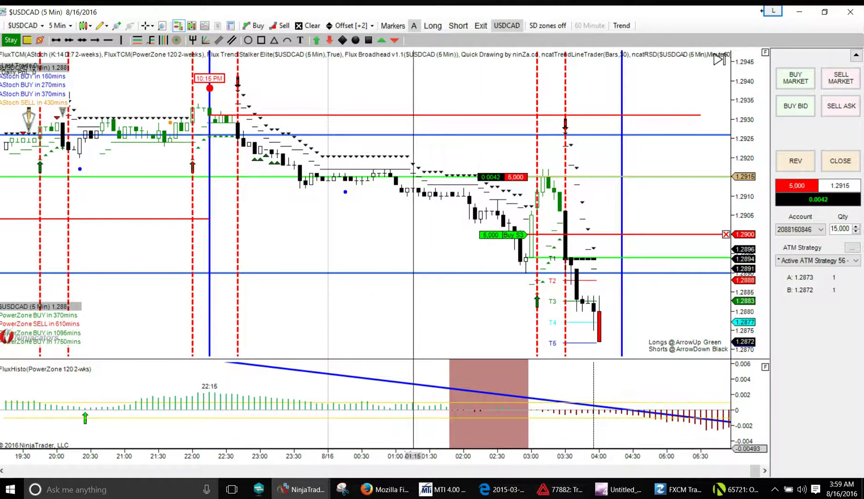
Examine the remaining short position and the FluxHisto projection beyond the new vertical line, up to about 10:00.
scroll(413, 457, up, 2)
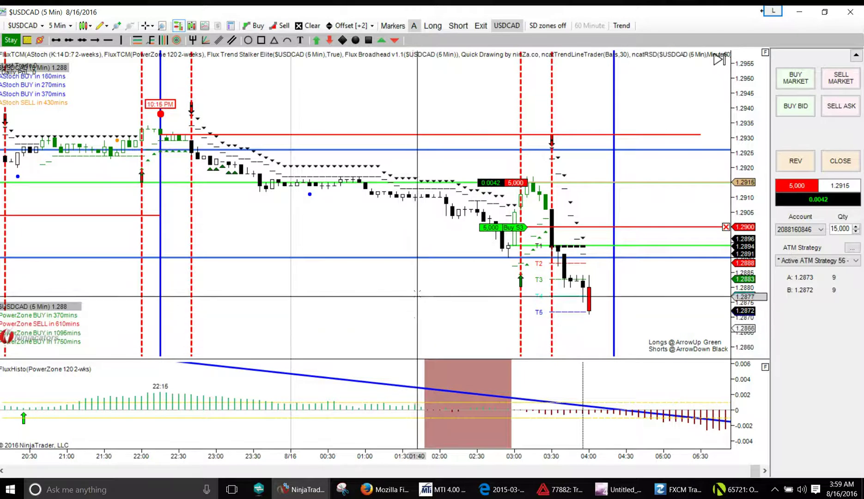
drag(407, 289, 388, 290)
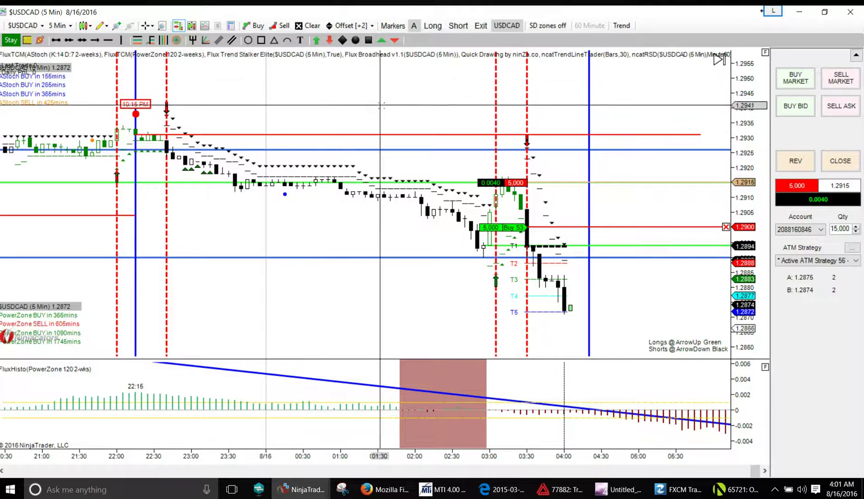
drag(407, 114, 378, 120)
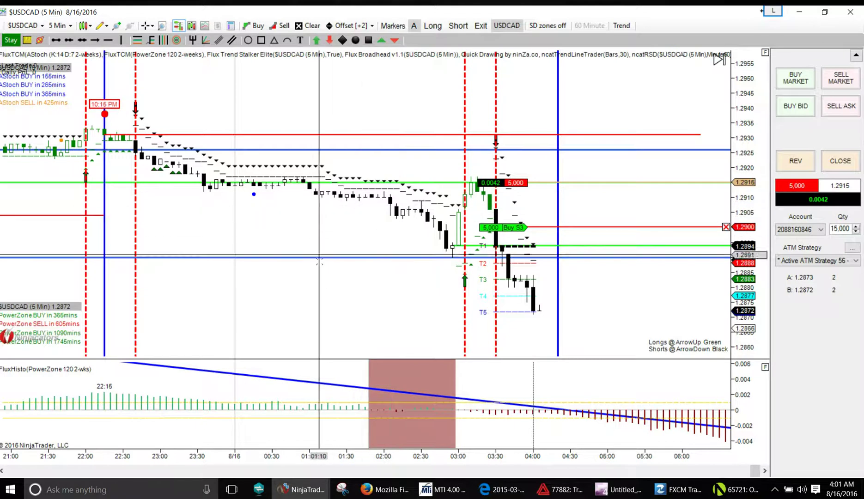
drag(341, 293, 86, 287)
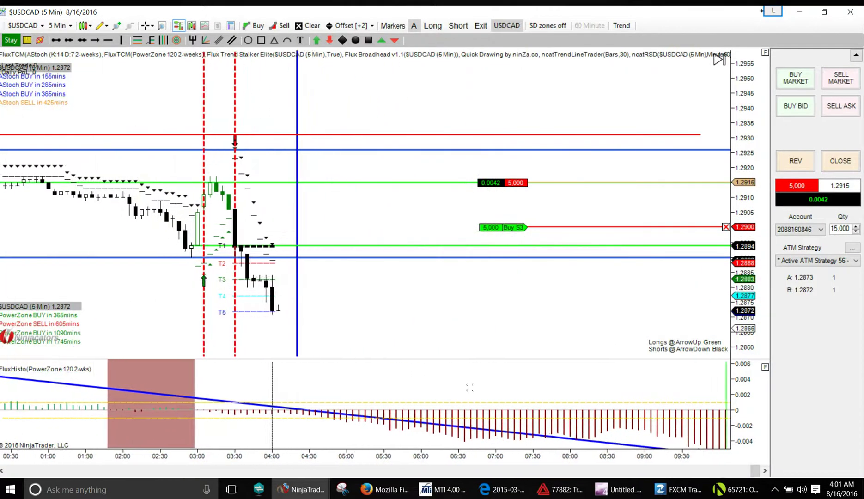
scroll(657, 374, down, 3)
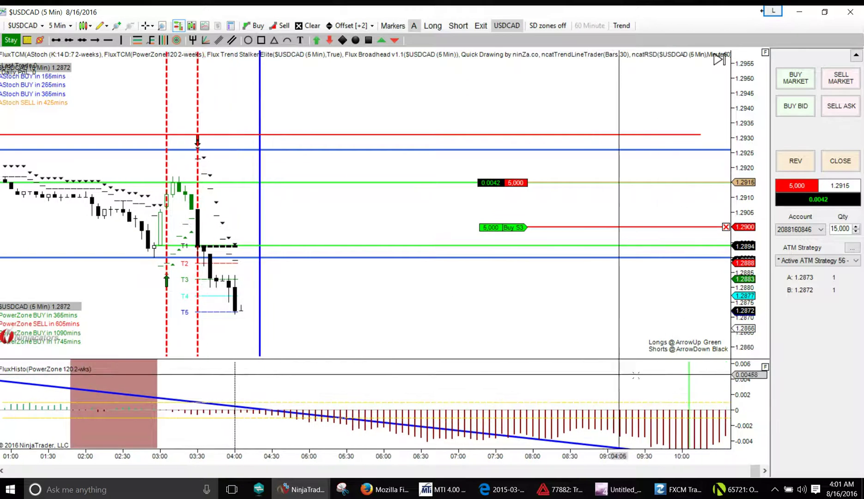
Examine the FluxHisto projection from its 22:15 peak to its 10:05 low against the price action since the 10:15 PM mark.
drag(743, 381, 744, 410)
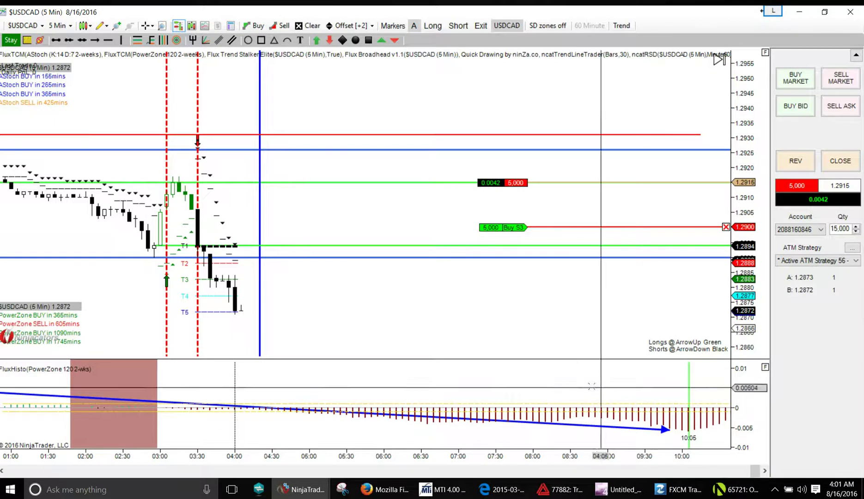
scroll(437, 325, up, 8)
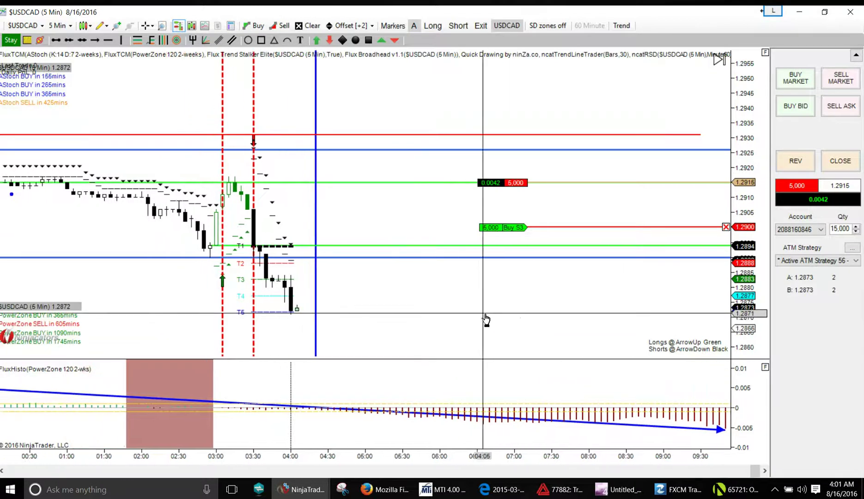
scroll(284, 301, up, 9)
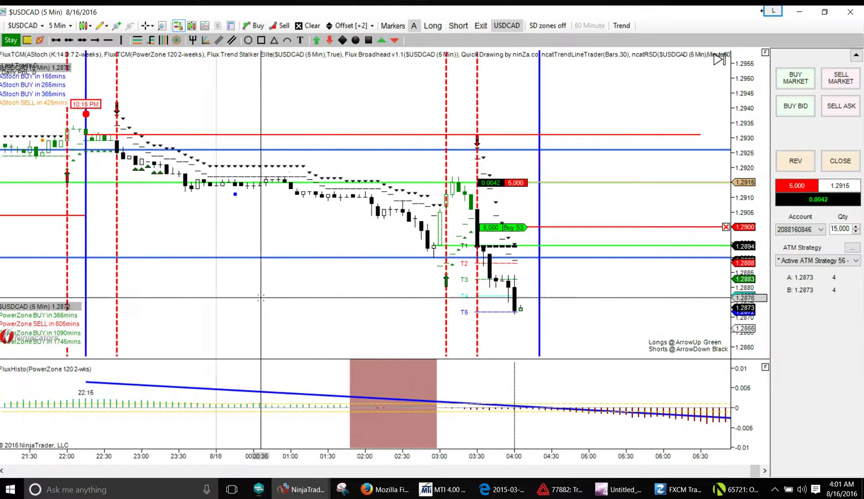
scroll(258, 295, down, 1)
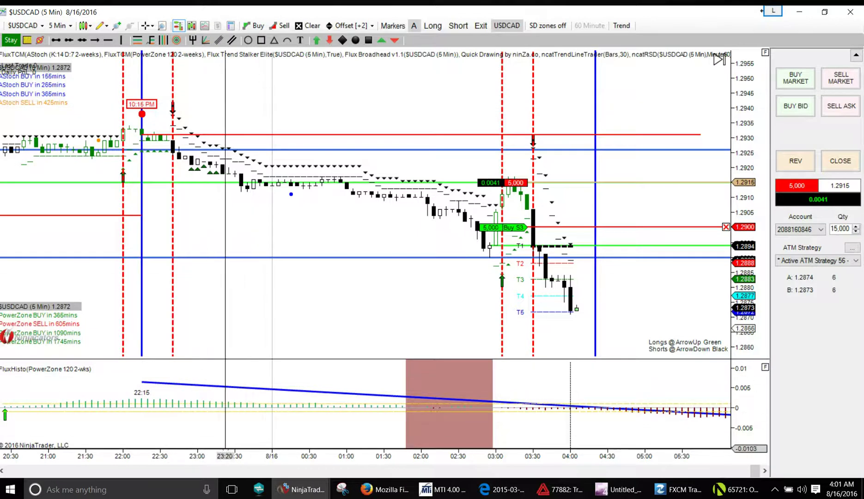
drag(224, 456, 283, 456)
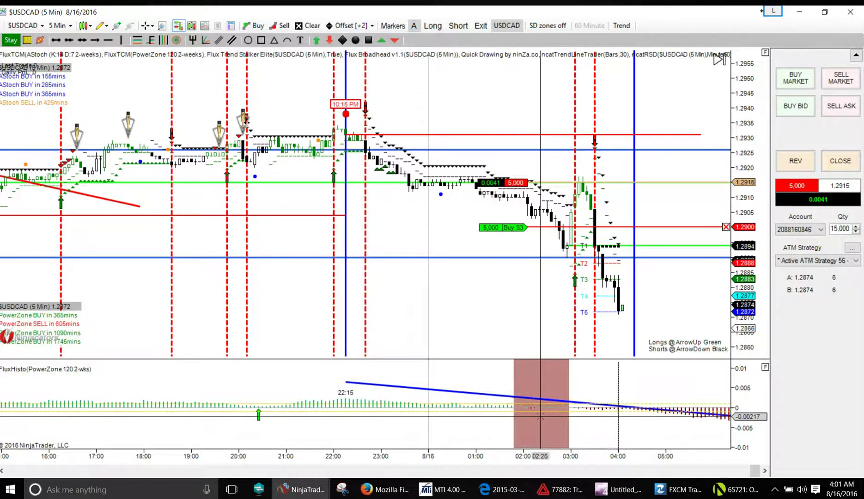
drag(763, 370, 738, 389)
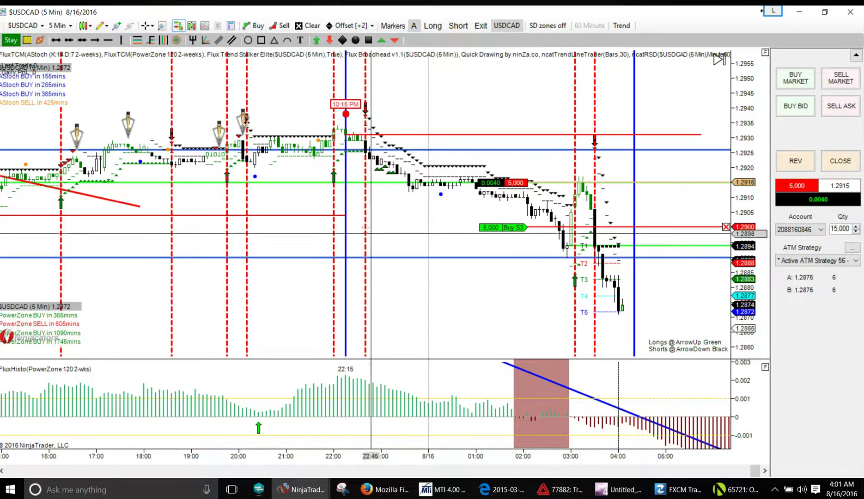
drag(447, 280, 231, 289)
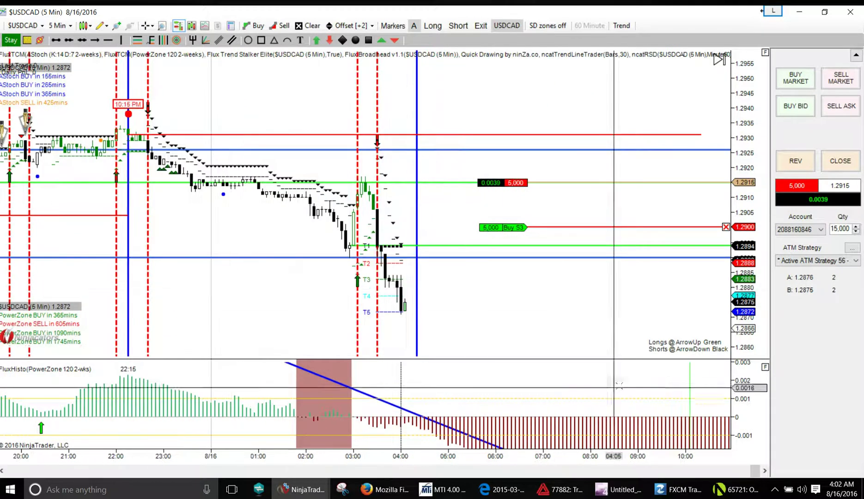
mouse_move(752, 385)
mouse_down()
mouse_move(749, 400)
mouse_move(739, 385)
mouse_up()
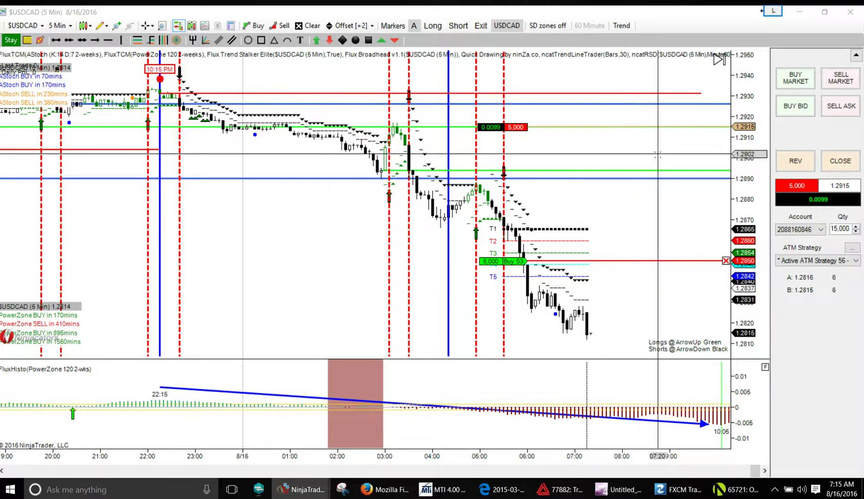
Lower the remaining short's stop order to 1.2834, then close the whole USDCAD position at market.
drag(652, 261, 652, 294)
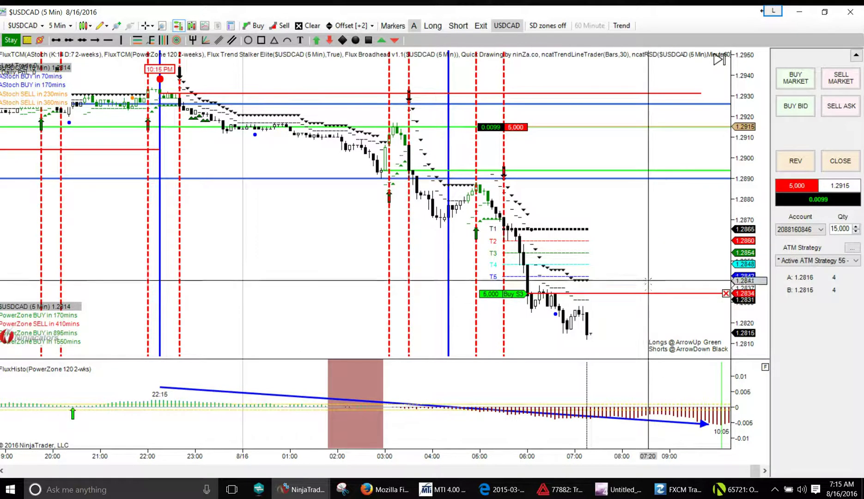
click(838, 163)
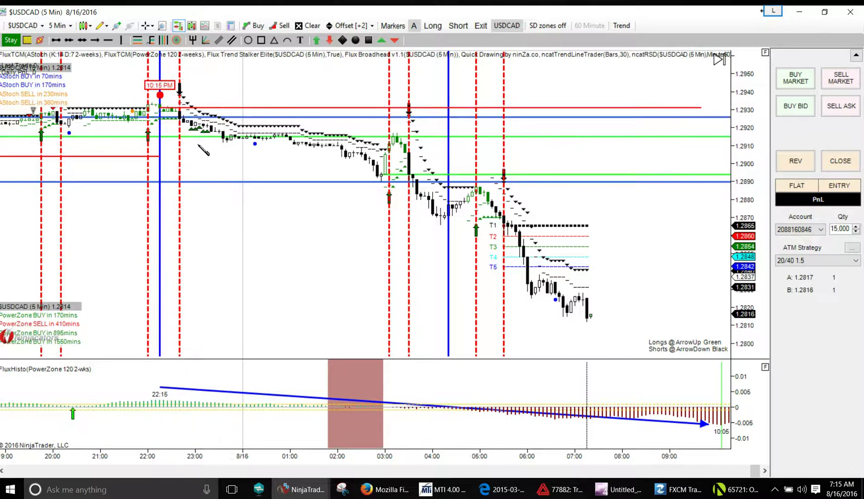
Measure the USDCAD move from the high at the 10:15 PM mark down to the latest candle's low with the ruler.
click(164, 108)
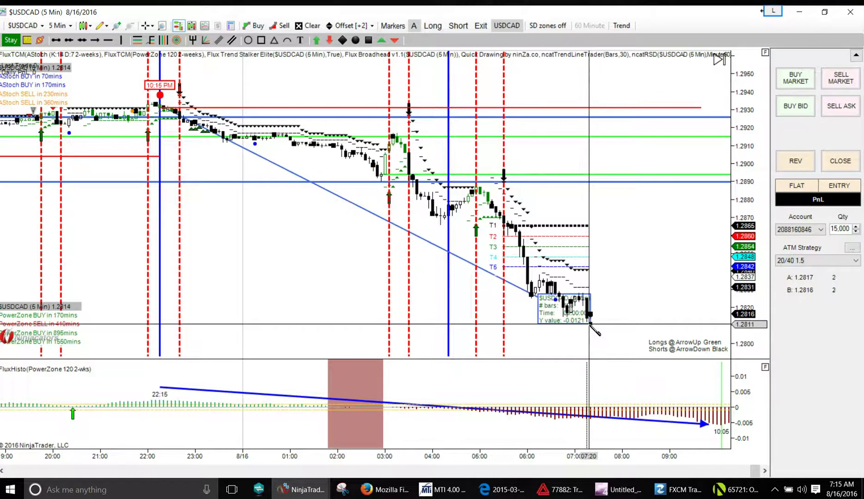
key(Escape)
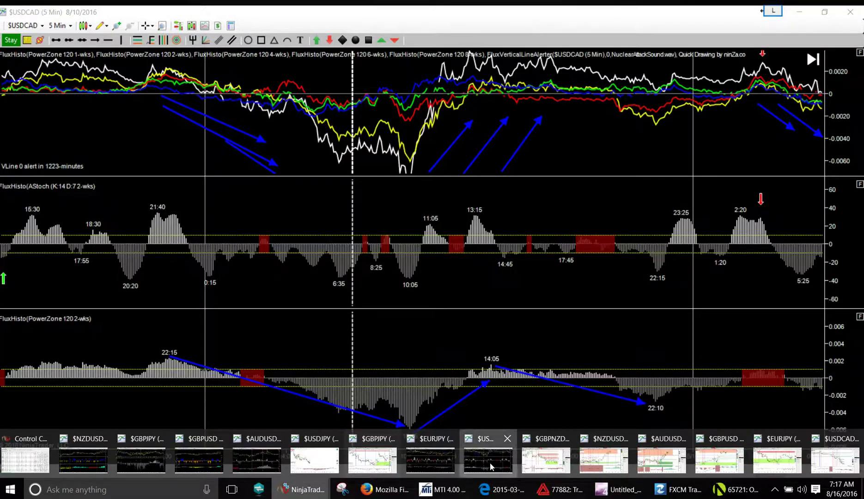
Bring up the black USDCAD FluxHisto chart and examine the projected swings after the 22:15 peak in its histogram panels.
click(491, 467)
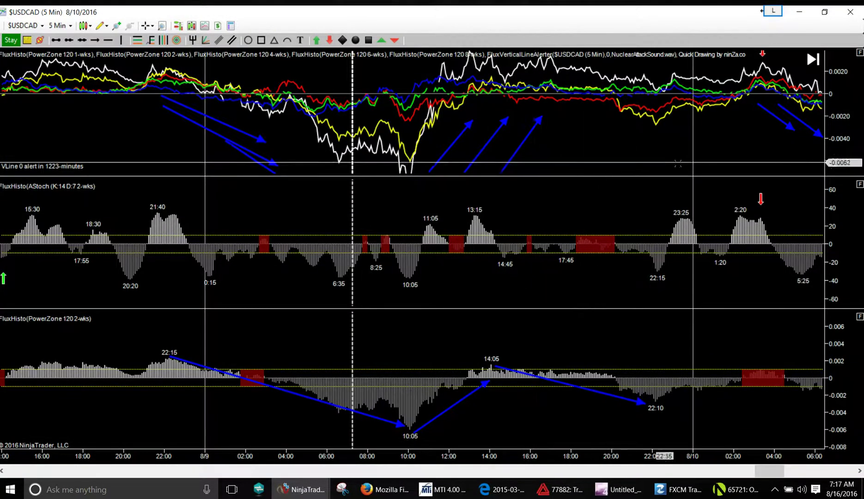
scroll(830, 154, down, 2)
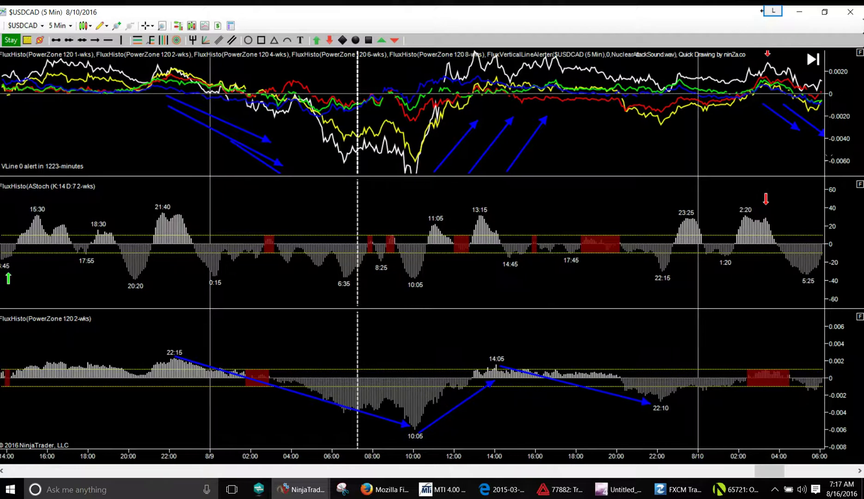
drag(832, 138, 832, 157)
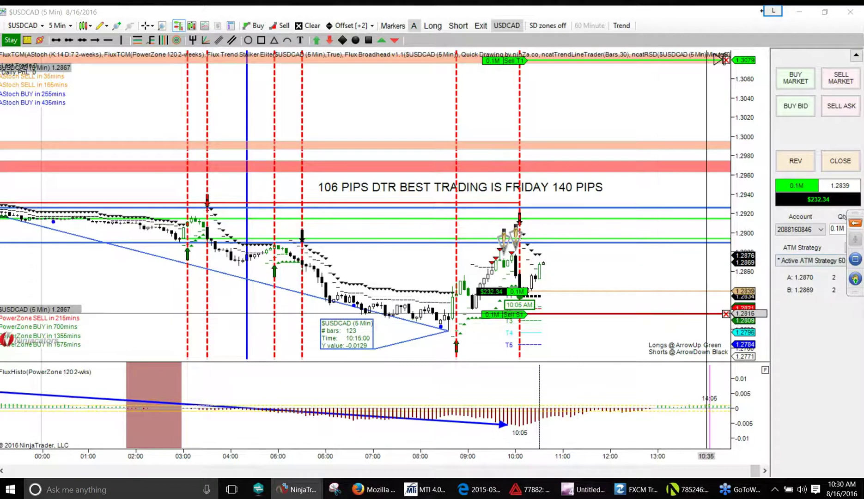
Shift the floating control strip below the ATM strategy selector and bring up the AUDUSD 5-minute chart.
drag(858, 219, 857, 294)
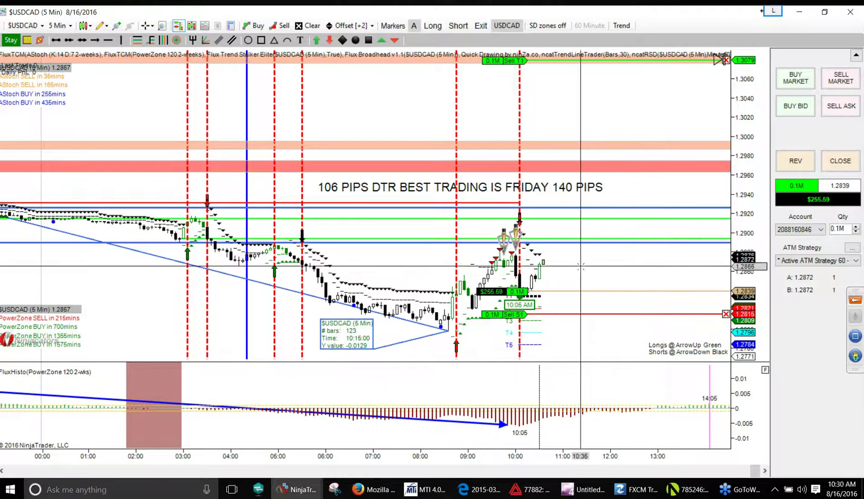
click(299, 491)
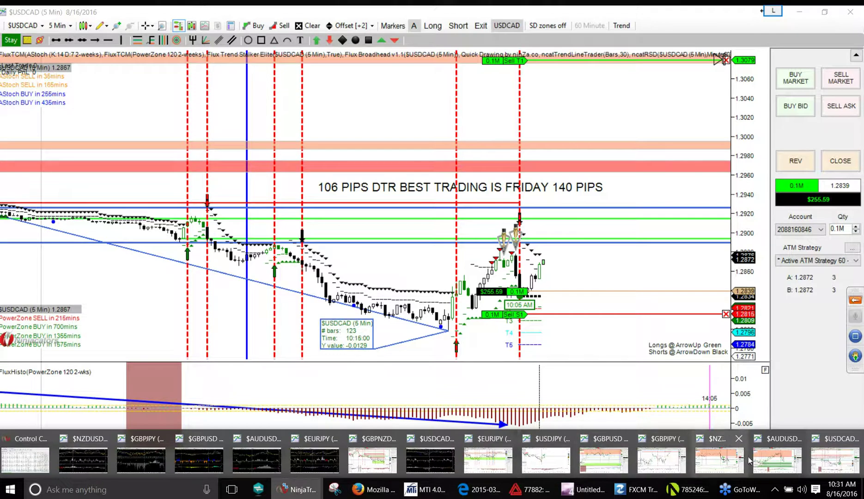
click(777, 460)
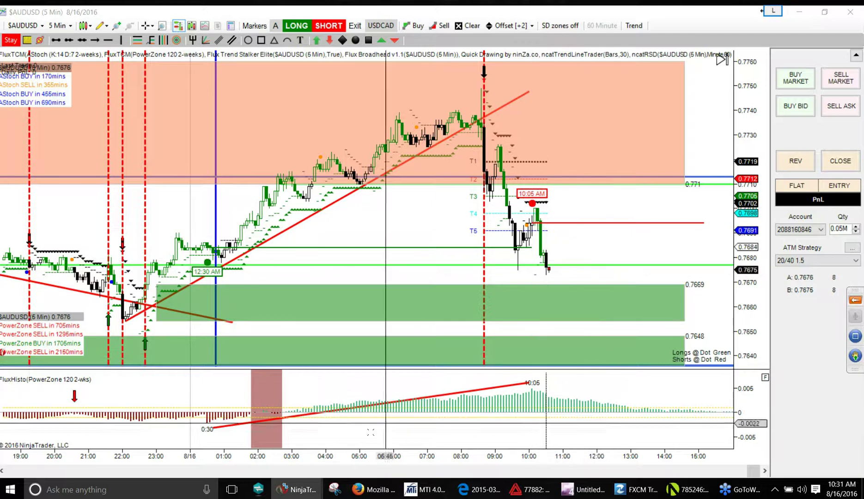
Bring up the NZDUSD 5-minute chart and examine its short position, stop, target and the FluxHisto projection after 10:05.
mouse_move(306, 495)
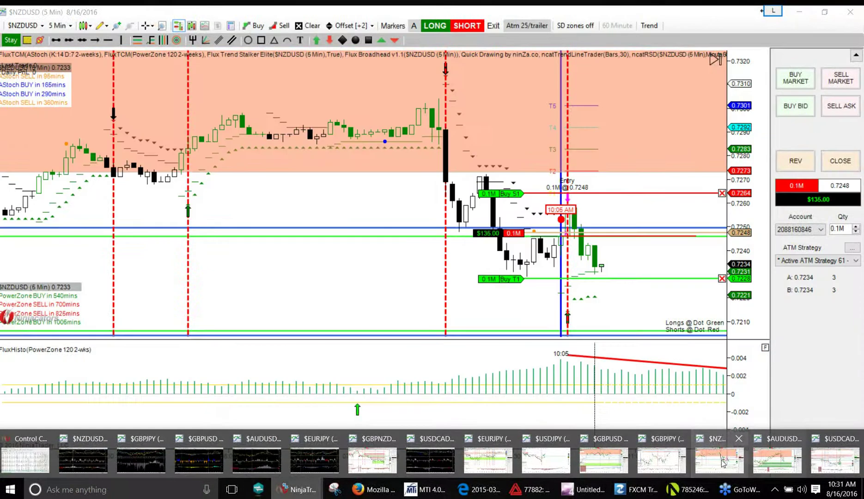
click(730, 464)
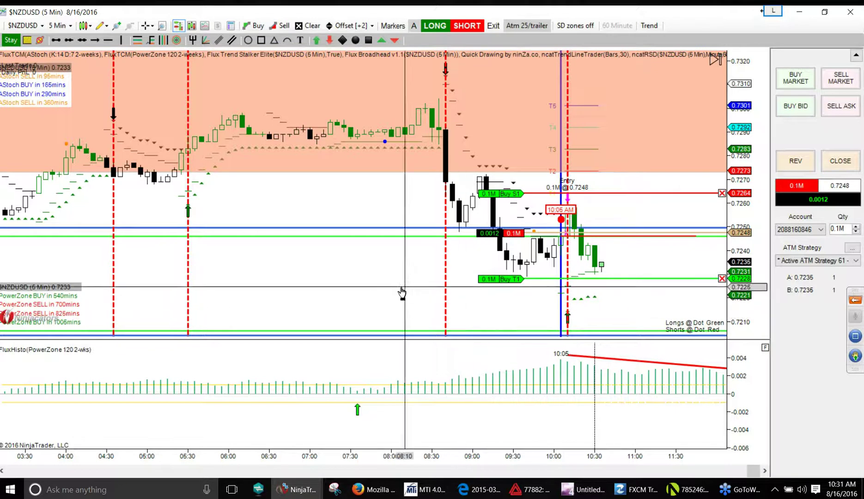
scroll(397, 291, down, 2)
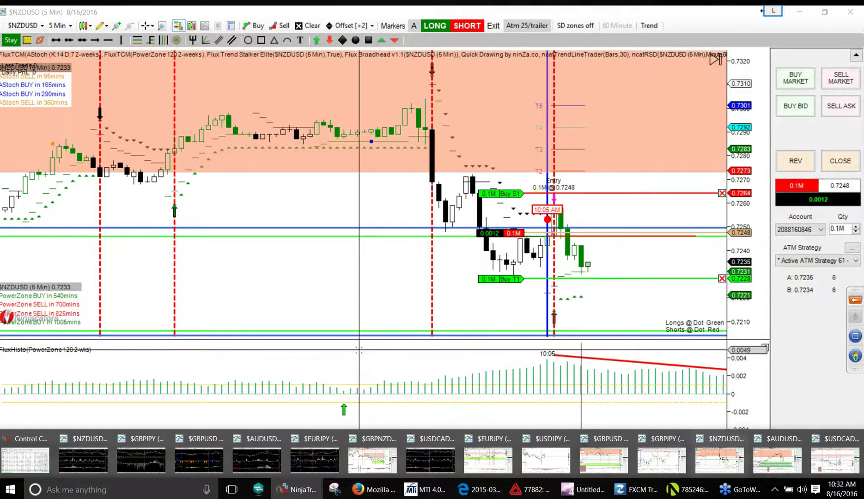
Return to the USDCAD chart, choose the 20/40 1 Lots template in the ATM Strategy settings, and close the dialog.
key(ctrl+Tab)
key(ctrl+Tab)
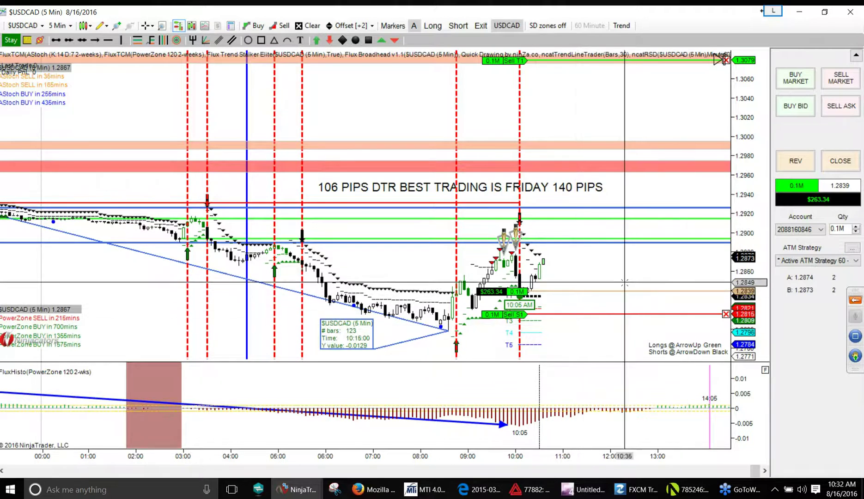
click(853, 249)
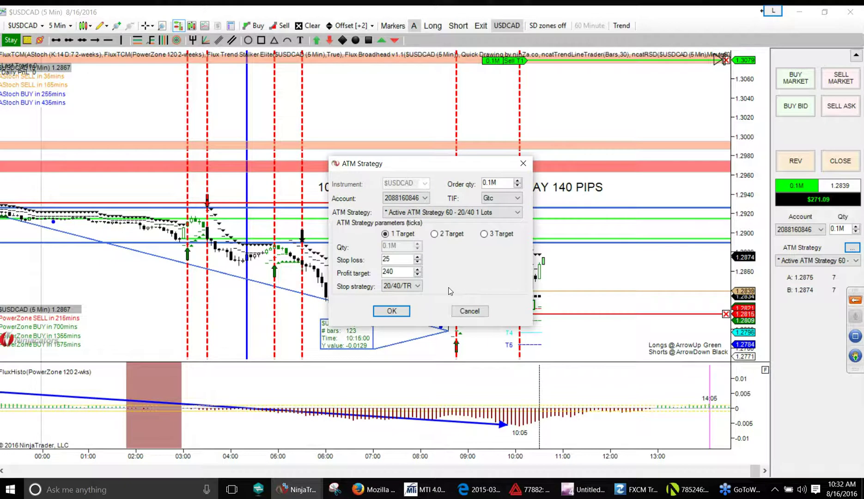
click(517, 213)
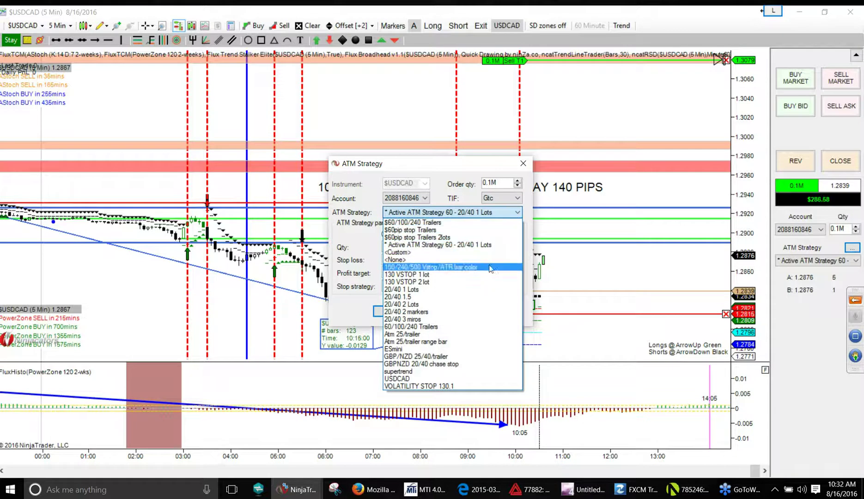
click(458, 289)
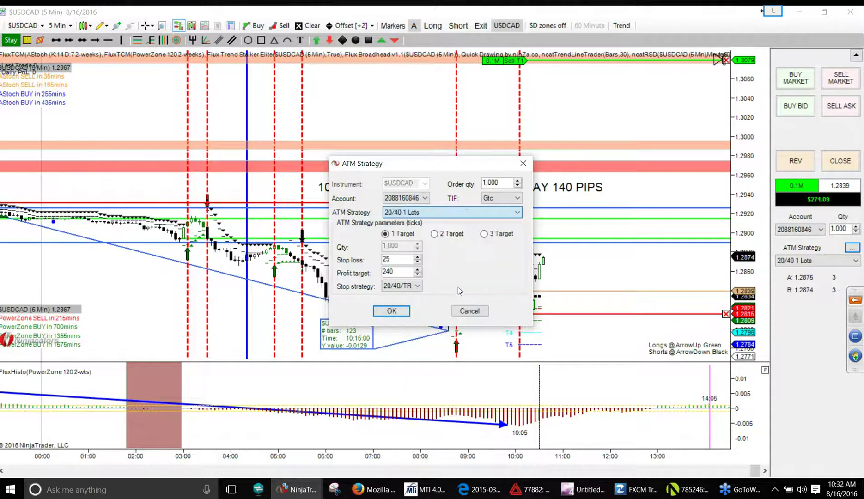
click(522, 164)
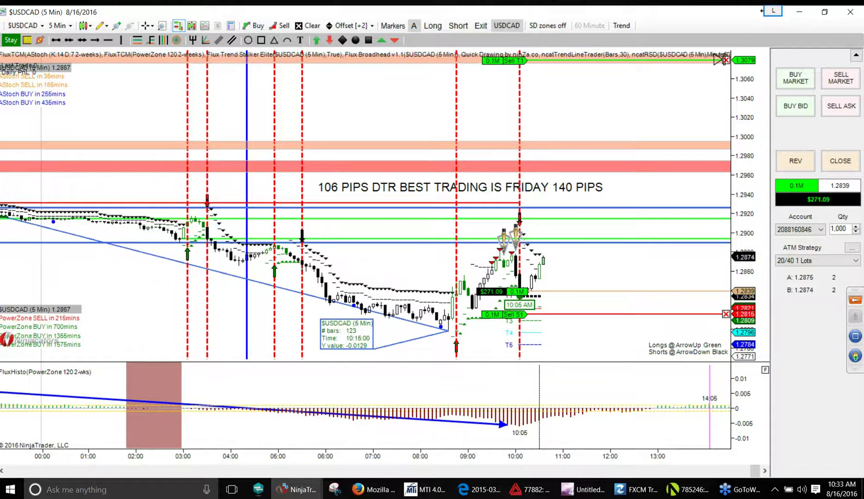
Draw a blue arrow in the FluxHisto panel from the 10:05 low up to the 14:05 label.
scroll(468, 359, down, 10)
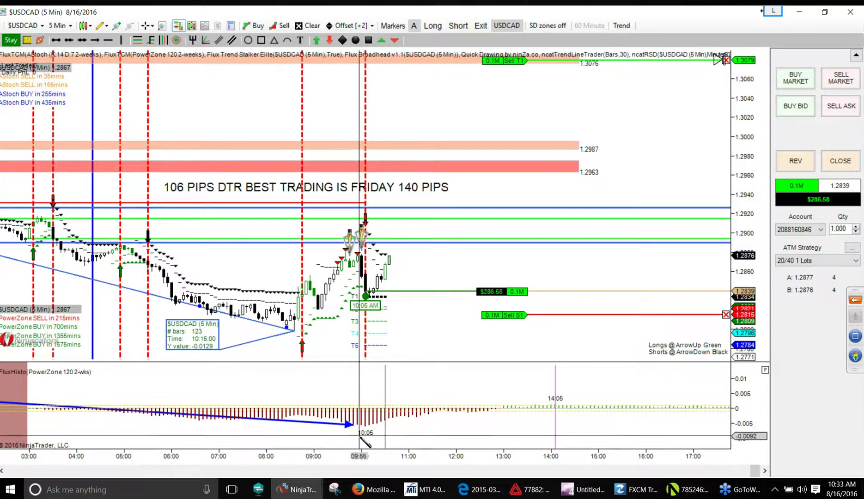
drag(365, 431, 549, 404)
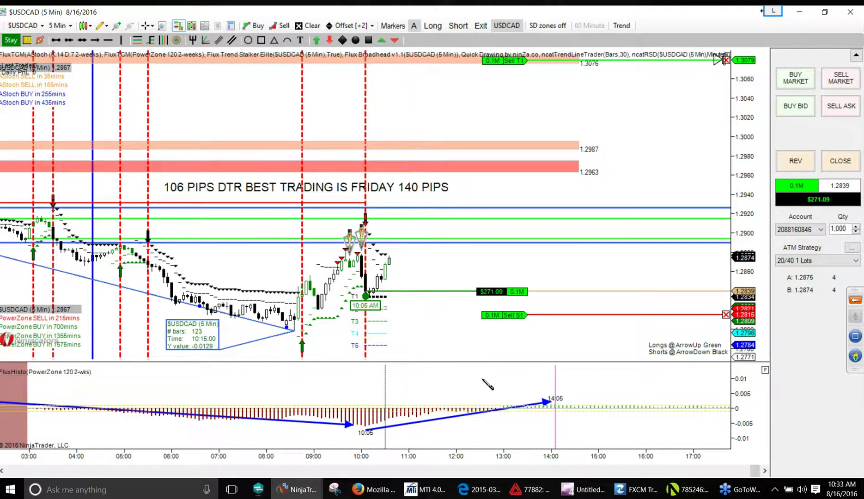
click(410, 368)
drag(410, 367, 421, 361)
right_click(422, 369)
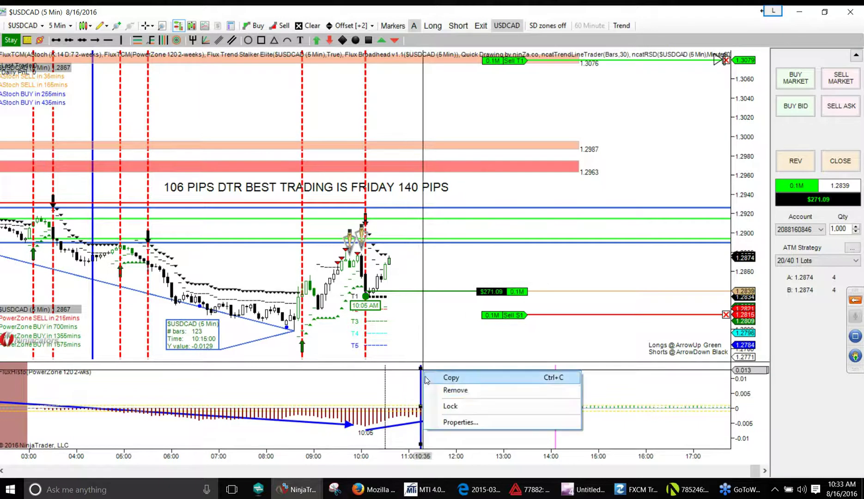
click(440, 391)
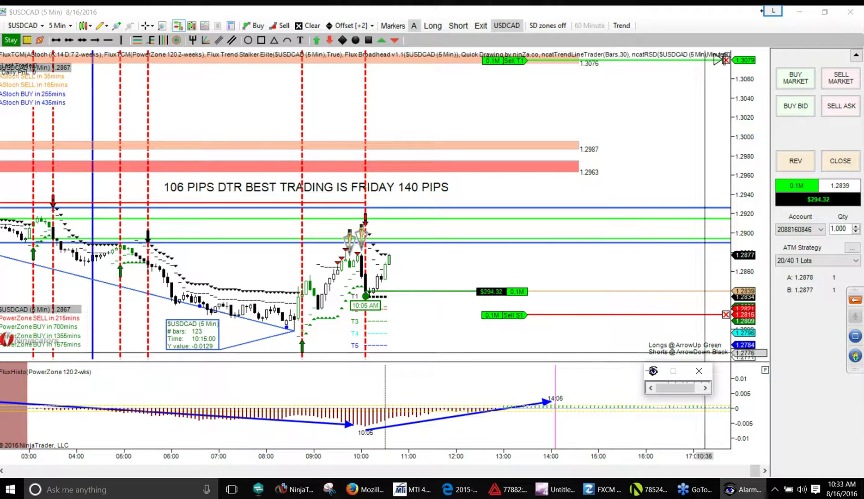
Close the small floating alarm window over the FluxHisto panel and bring up the NZDUSD 5-minute chart again.
click(699, 371)
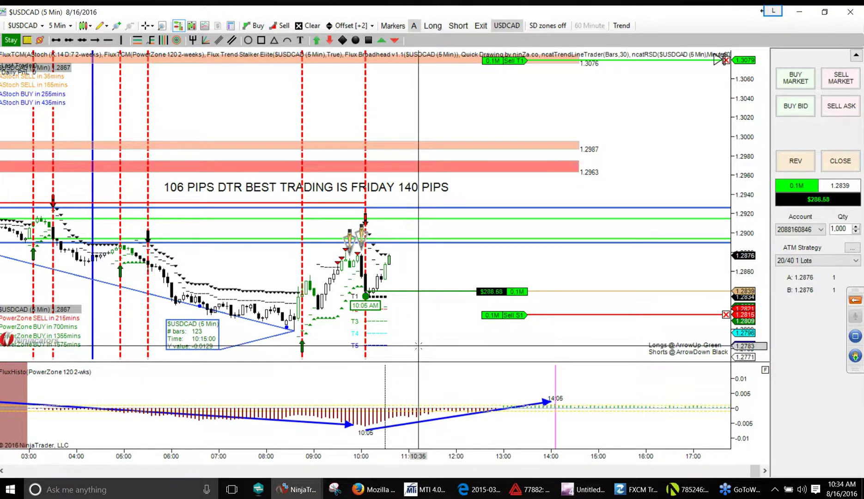
click(315, 493)
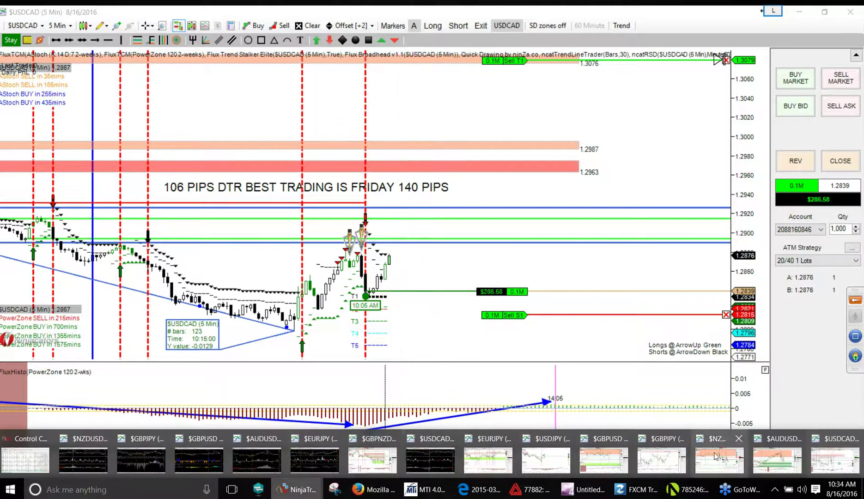
mouse_move(716, 457)
click(720, 463)
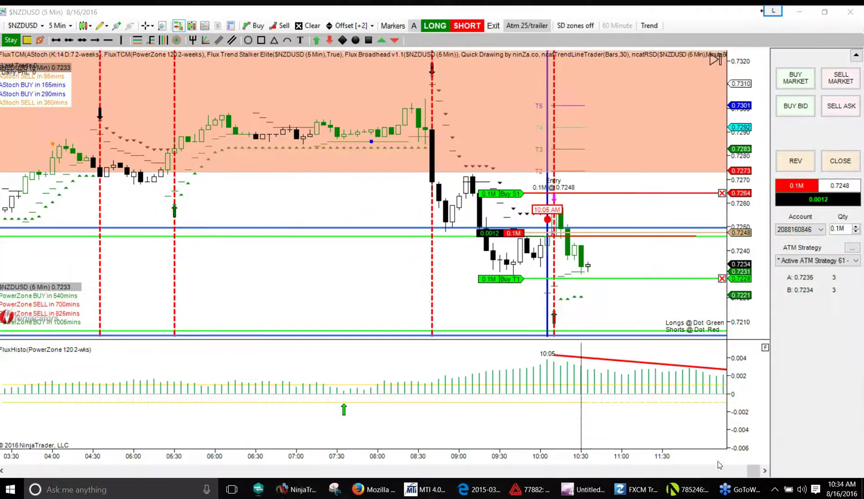
Place a horizontal line across the NZDUSD chart at about 0.7235, just above the short's profit target.
click(786, 204)
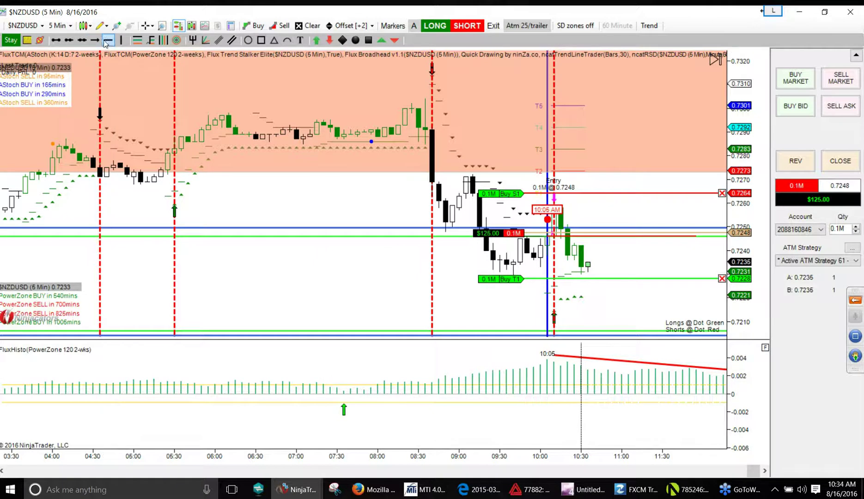
click(541, 261)
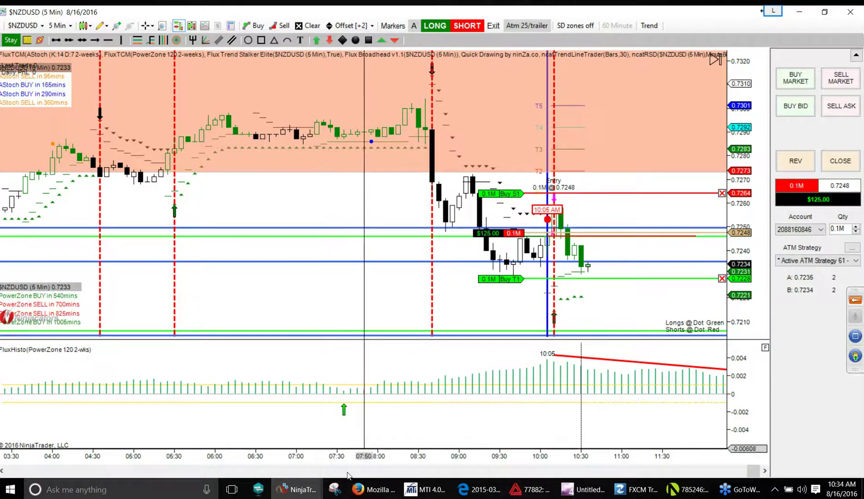
Bring up the USDCAD 5-minute chart and switch the long position's profit display from currency to points.
click(301, 498)
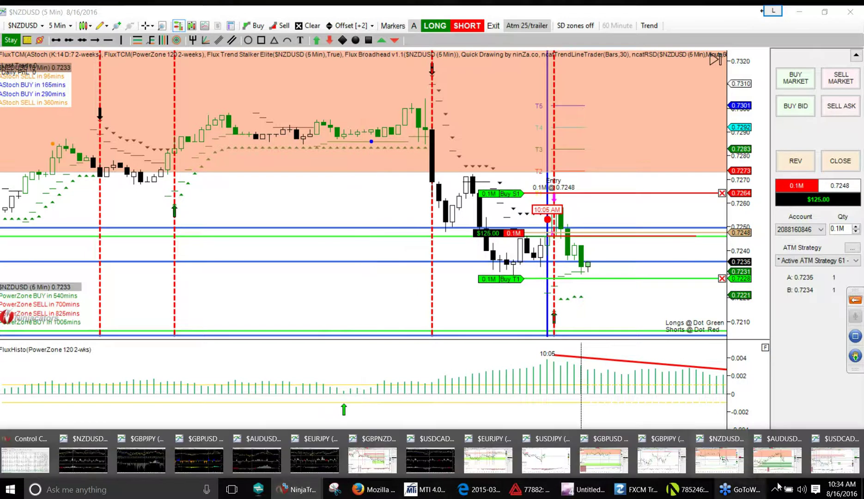
click(815, 468)
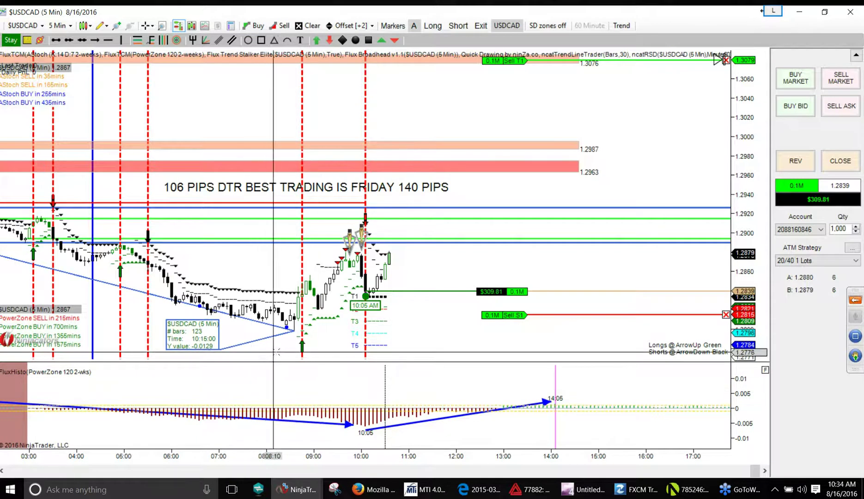
scroll(292, 363, up, 1)
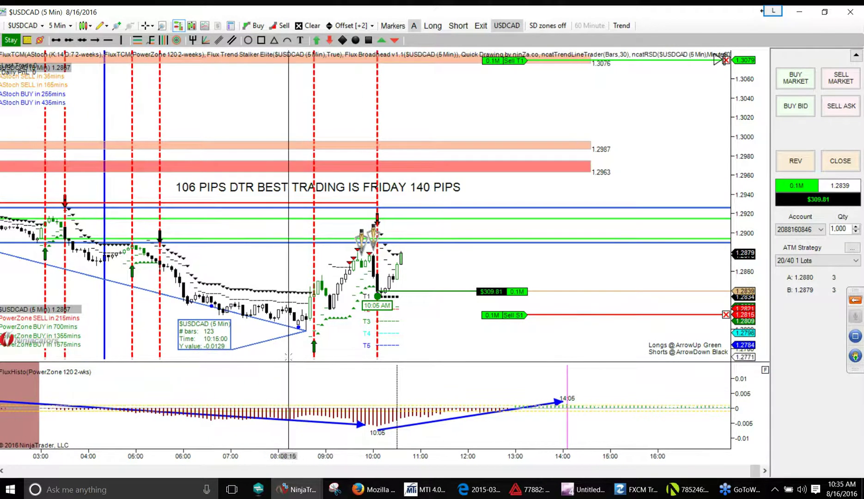
scroll(276, 385, up, 2)
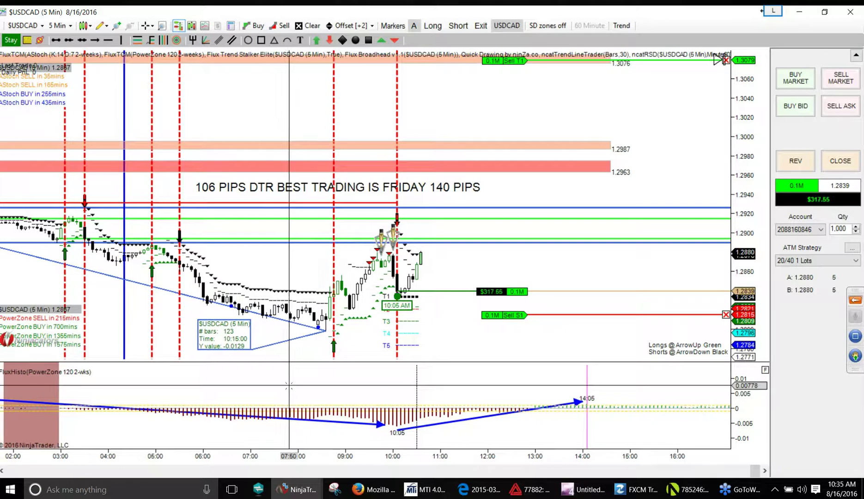
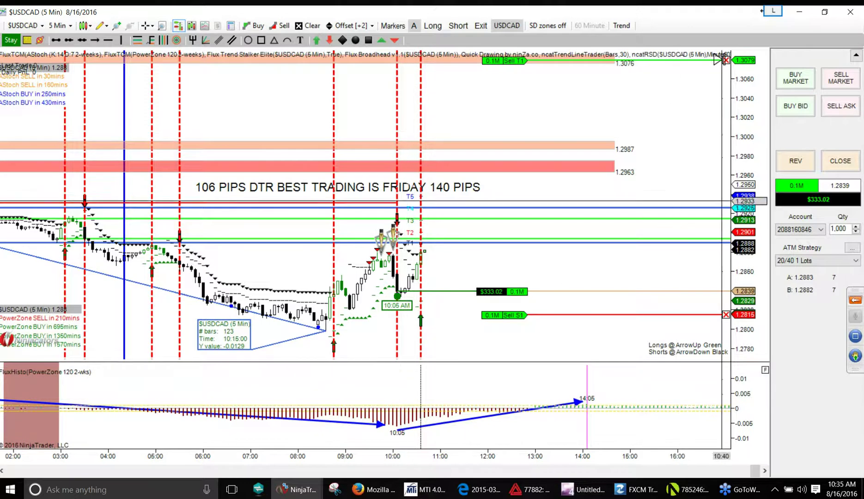
click(791, 203)
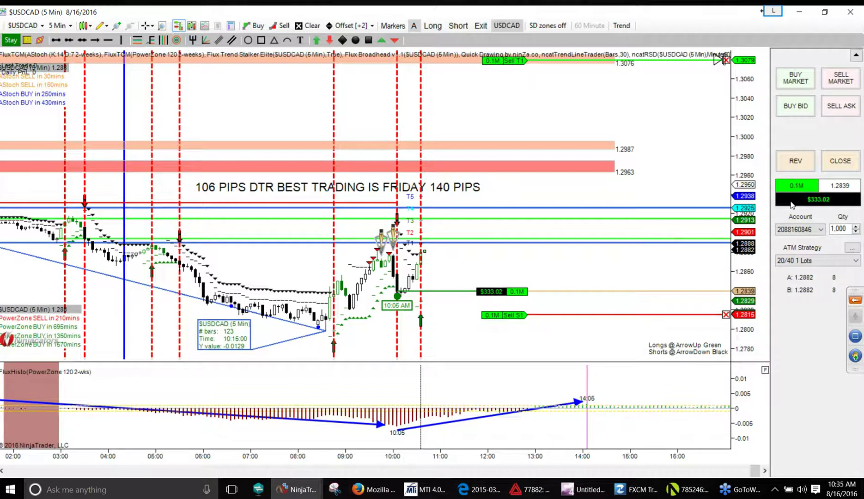
click(791, 204)
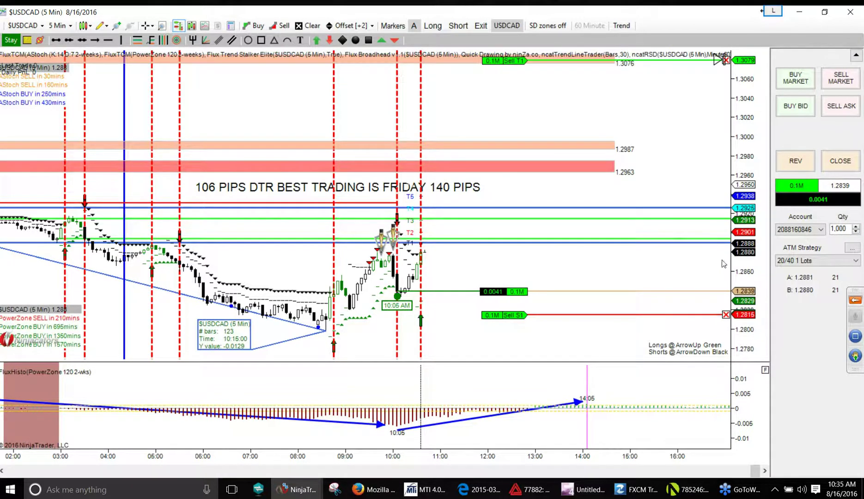
Lower the upper blue horizontal line on the USDCAD chart slightly, to about 1.2902.
click(295, 490)
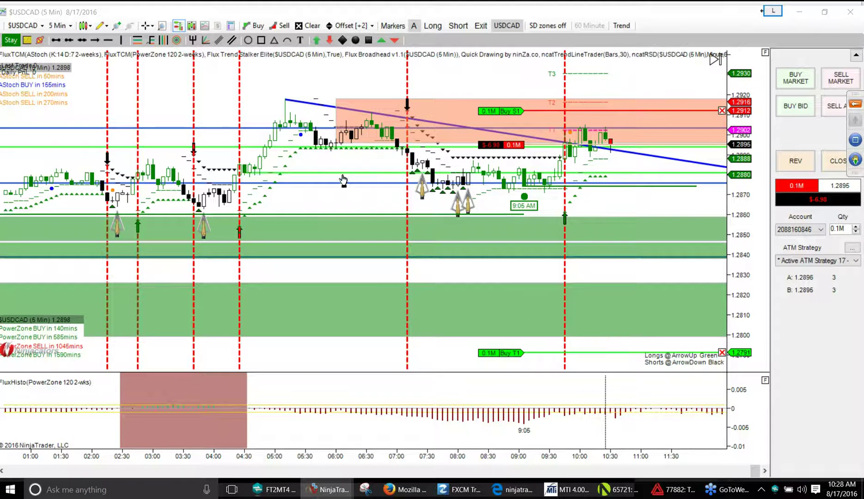
click(404, 125)
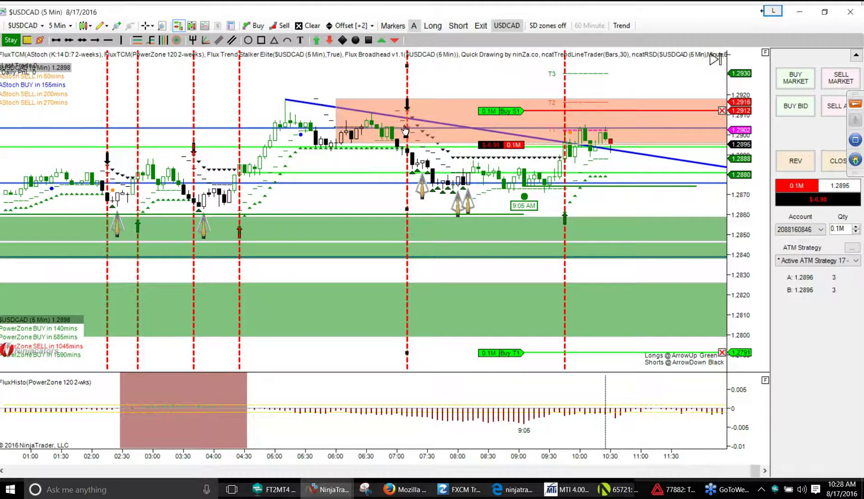
click(267, 126)
drag(266, 130, 271, 132)
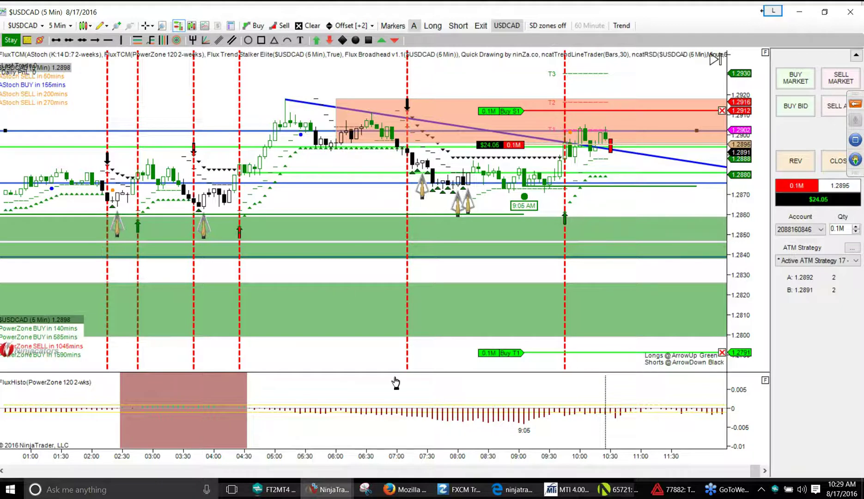
Examine the earlier USDCAD price action and FluxHisto labels, from the 22:10 low through the 12:45 projection.
mouse_move(403, 456)
mouse_down()
mouse_move(479, 463)
mouse_move(411, 458)
mouse_up()
drag(353, 460, 383, 460)
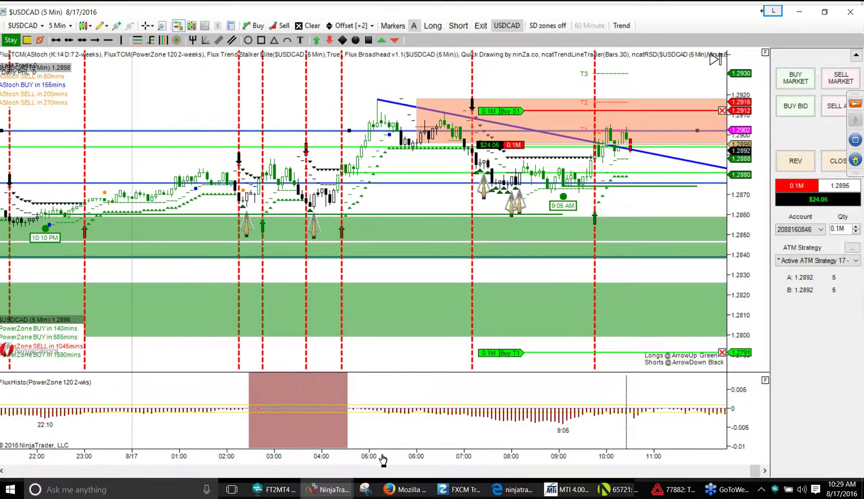
double_click(322, 257)
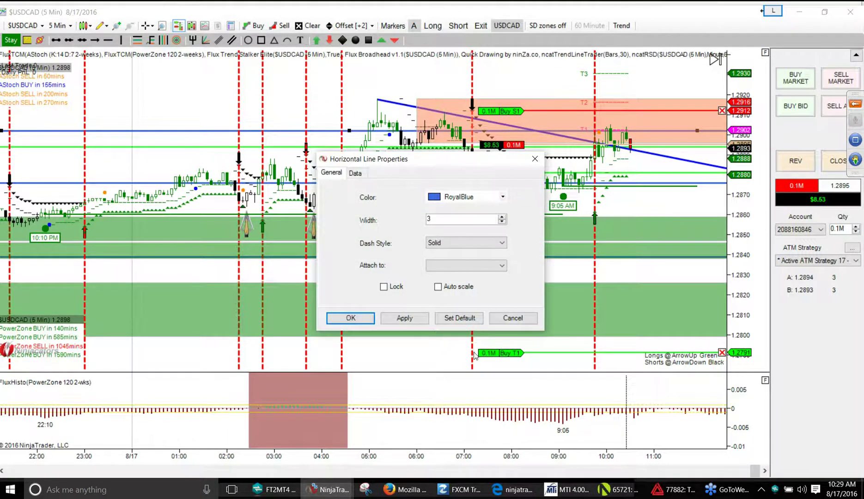
click(502, 320)
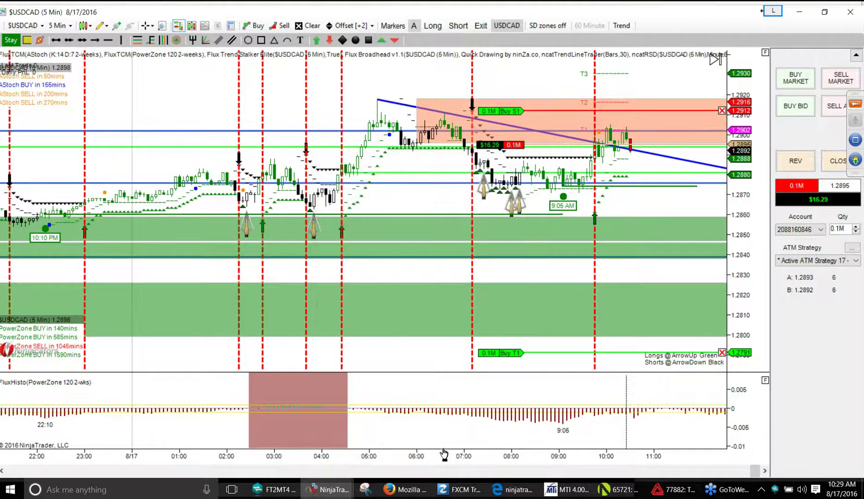
drag(426, 462, 399, 464)
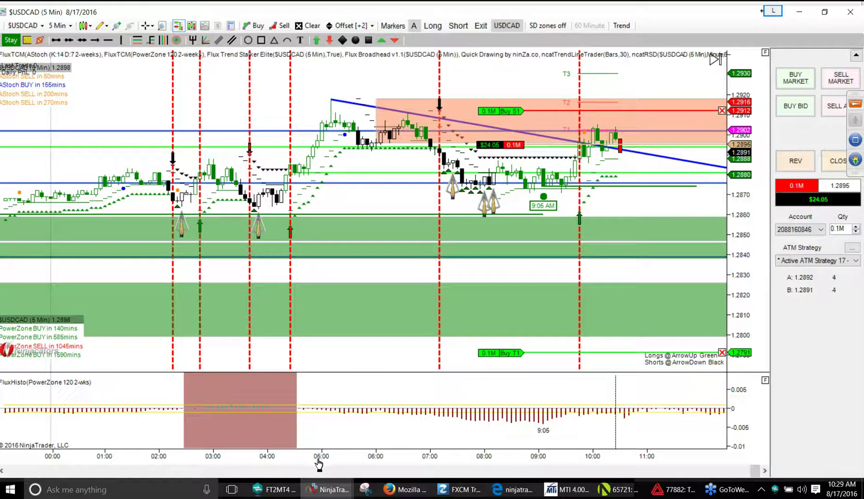
drag(319, 464, 390, 468)
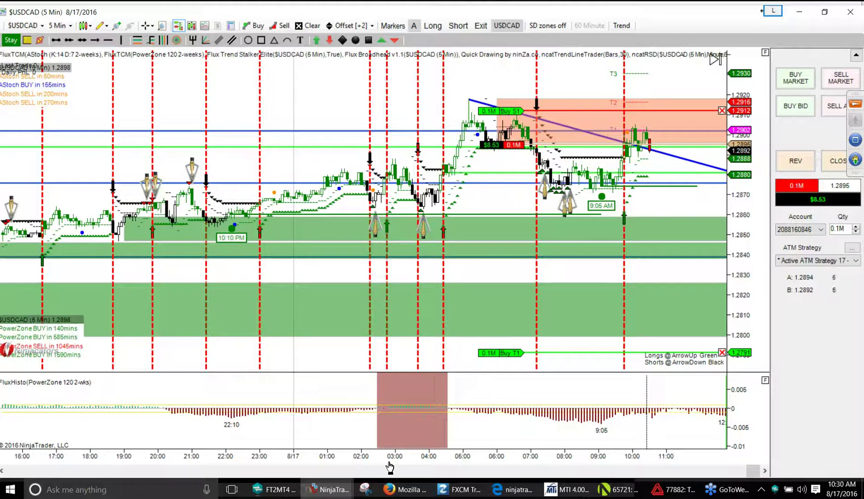
drag(390, 468, 340, 469)
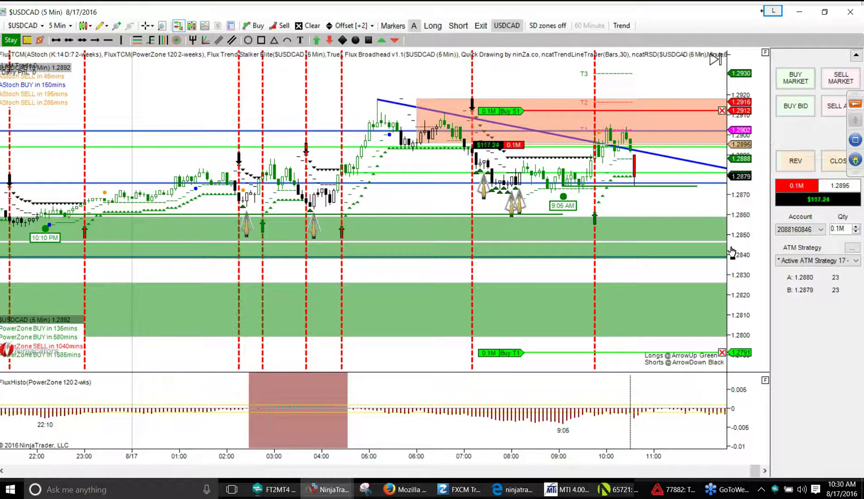
scroll(597, 224, down, 3)
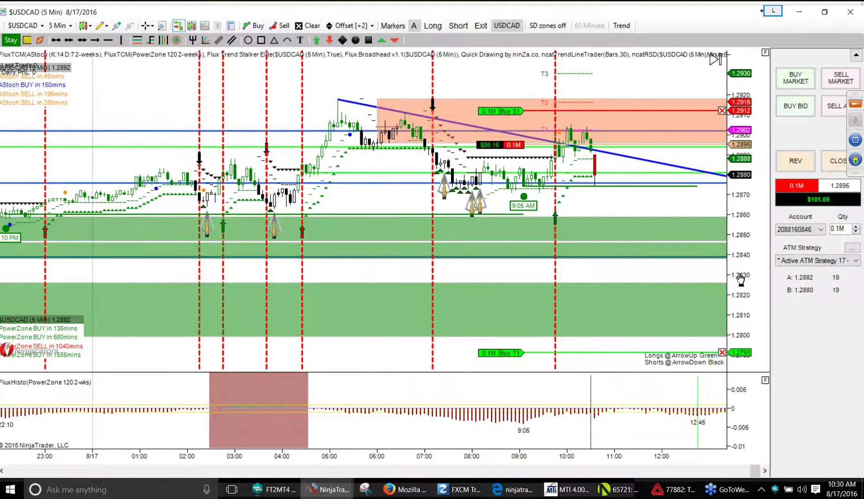
Tighten the USDCAD short's stop order to 1.2892 and close the position.
drag(857, 97, 856, 282)
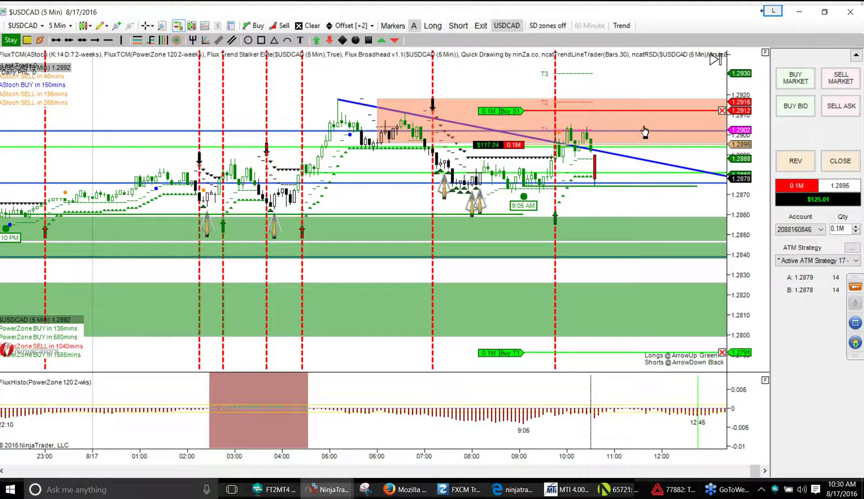
drag(644, 111, 646, 156)
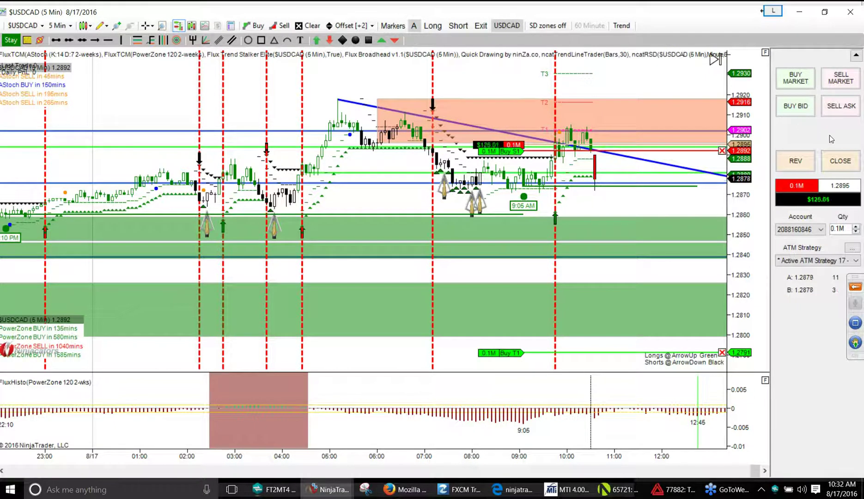
click(843, 165)
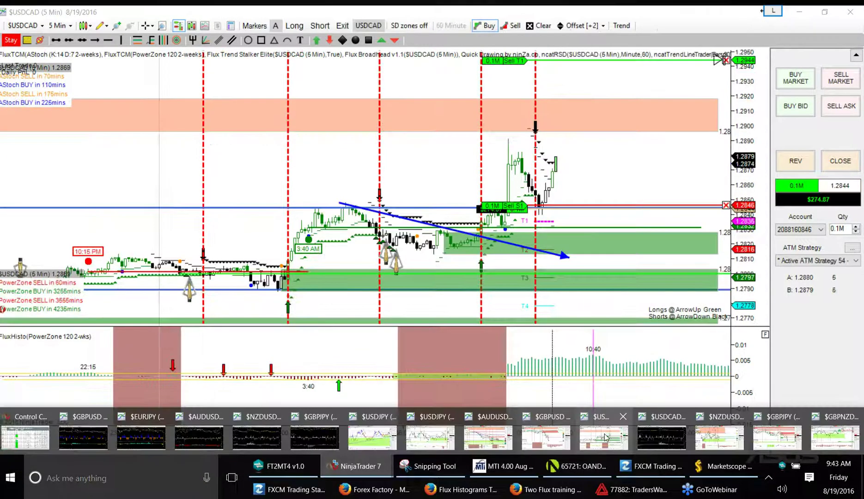
Bring up the 8/19 USDCAD 5-minute chart and cycle the long position's profit display through its units back to currency.
click(606, 437)
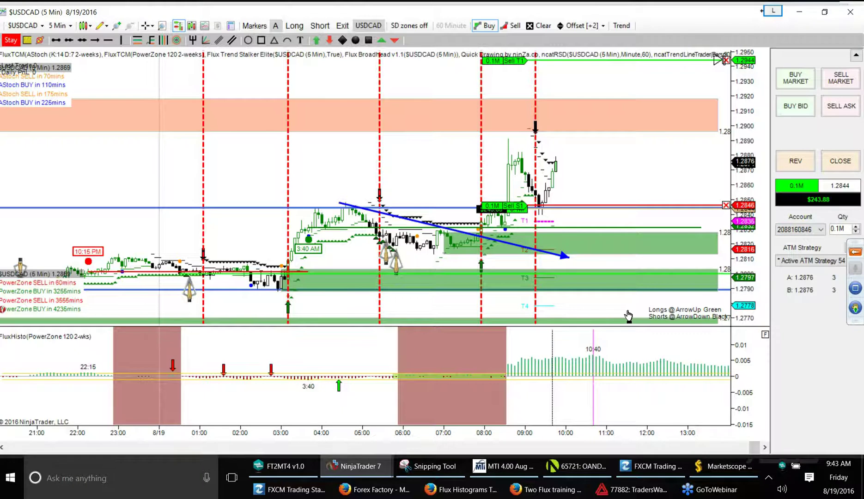
click(783, 204)
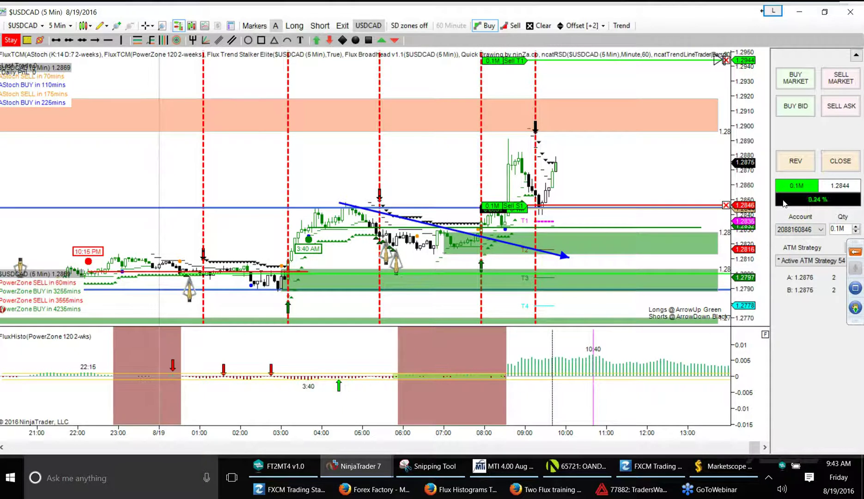
click(788, 202)
click(788, 202)
click(788, 202)
click(788, 202)
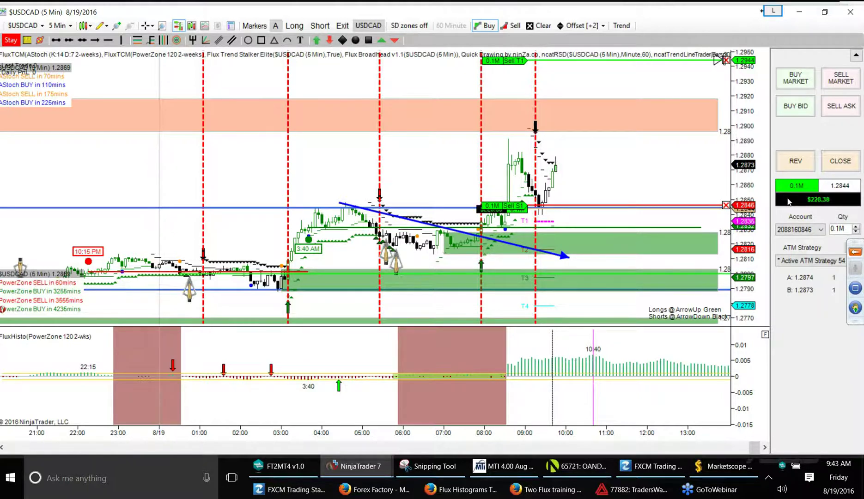
Preview the NZDUSD chart among the open windows and bring up the GBPJPY 5-minute chart.
click(373, 470)
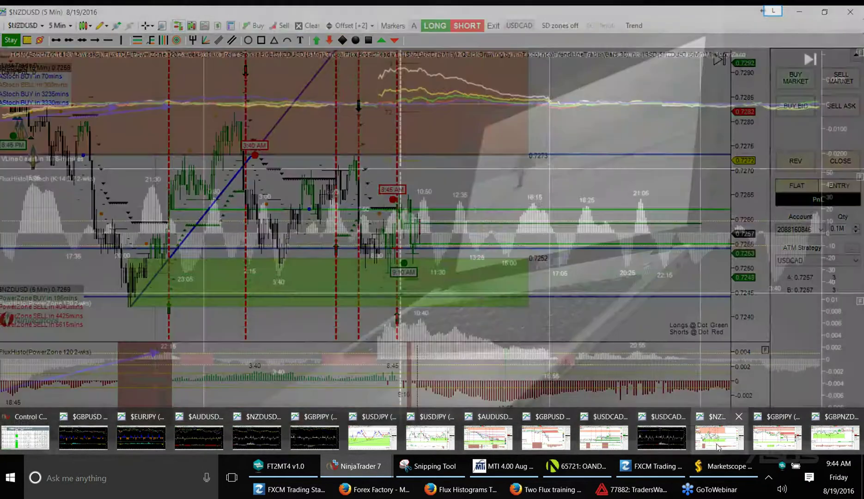
mouse_move(722, 446)
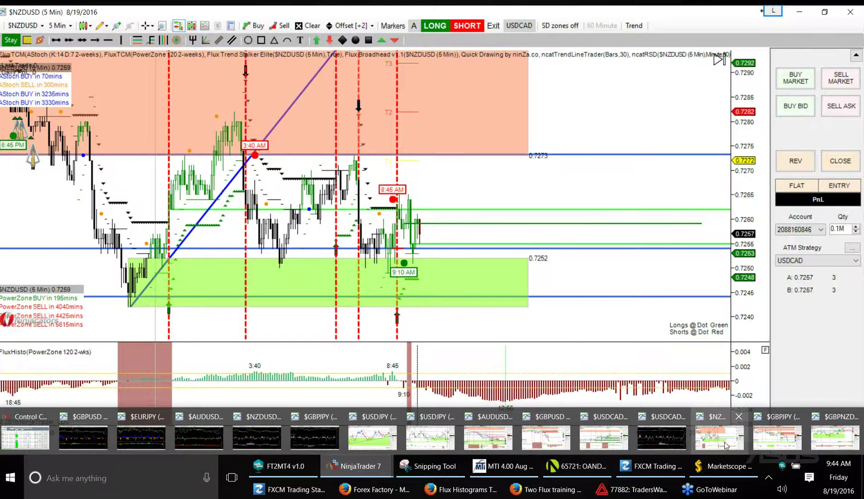
mouse_move(768, 440)
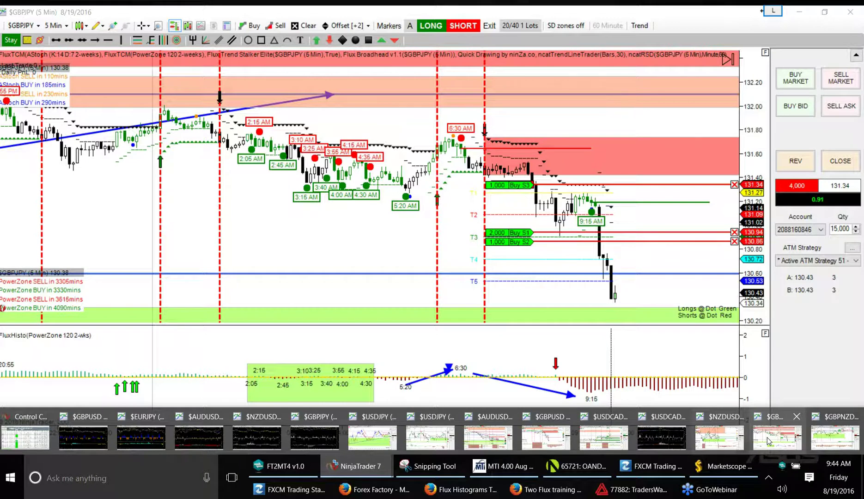
click(768, 438)
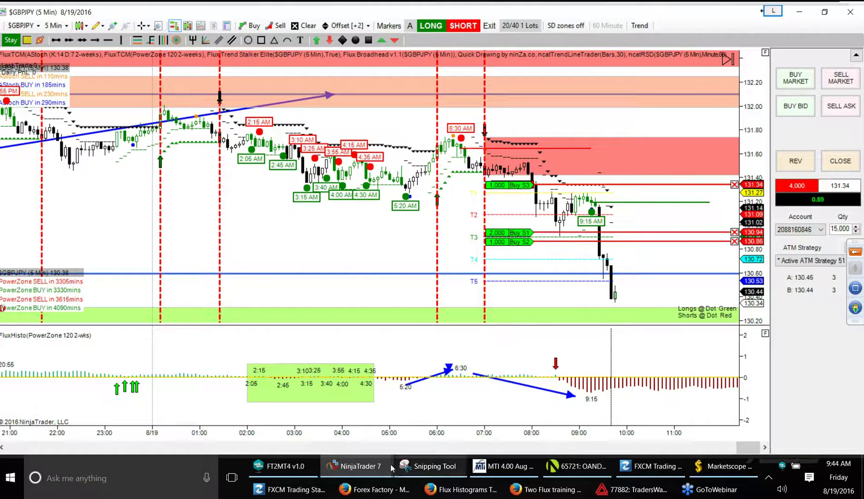
Bring up the GBPNZD 60-minute chart and review its open short against the FluxHisto low at 11:00.
click(361, 466)
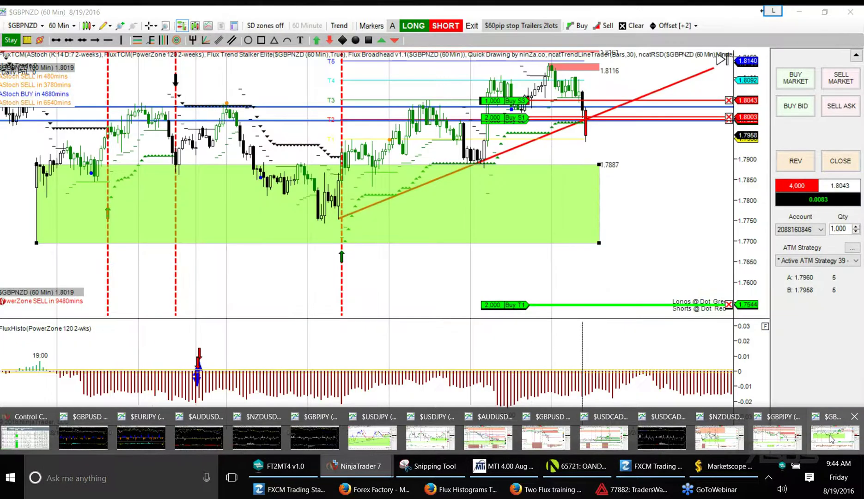
click(833, 438)
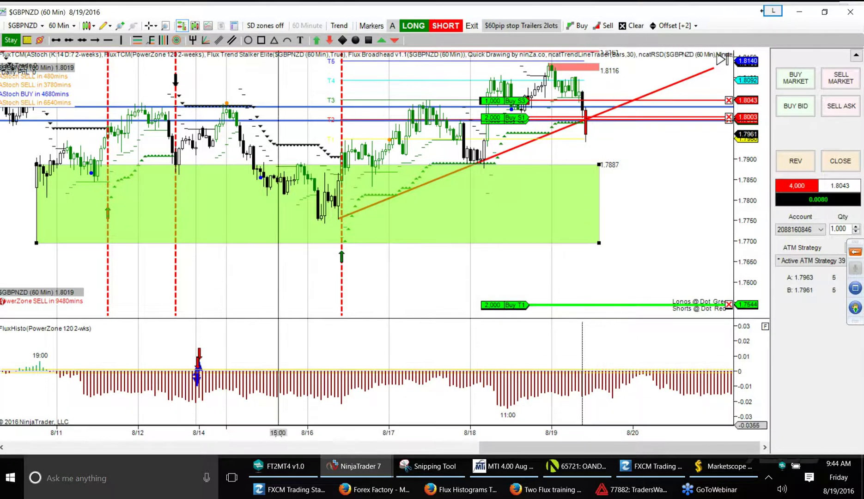
mouse_move(278, 440)
mouse_down()
mouse_move(301, 440)
mouse_move(287, 439)
mouse_up()
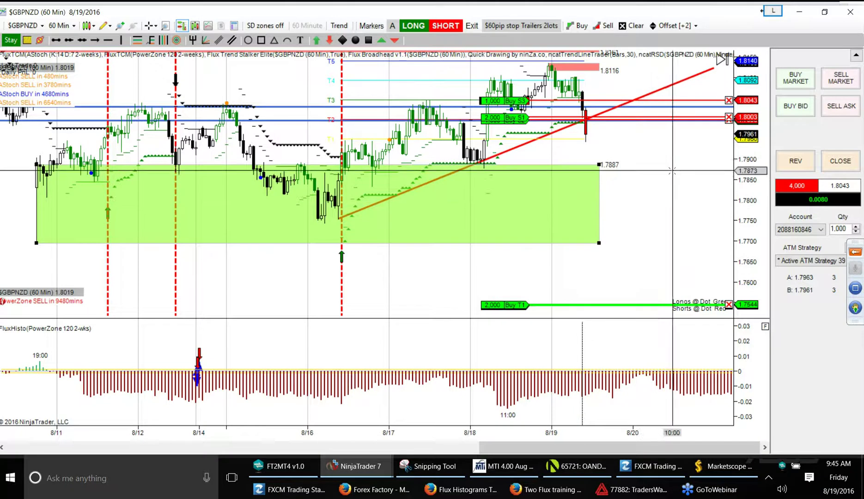
scroll(675, 231, up, 1)
drag(738, 168, 745, 163)
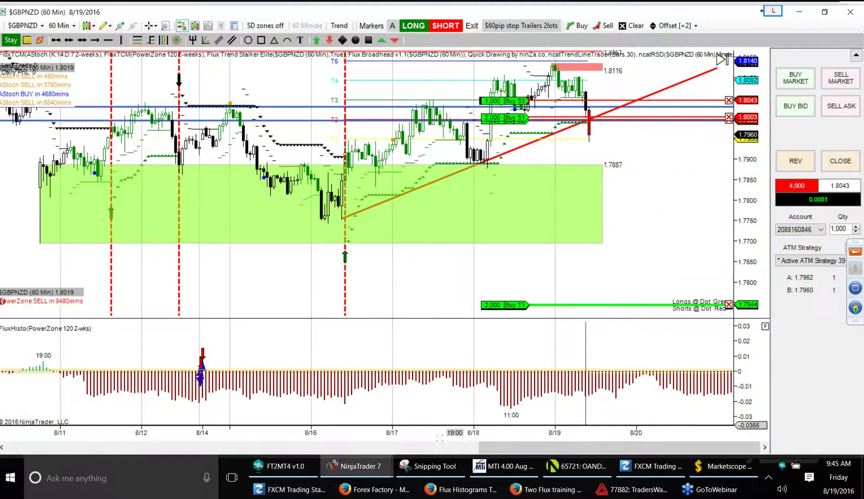
Switch from the 5min Flux Trend Stalker workspace to the New ATR Bar Color 2016 powerzone_ workspace in the Control Center.
mouse_move(369, 466)
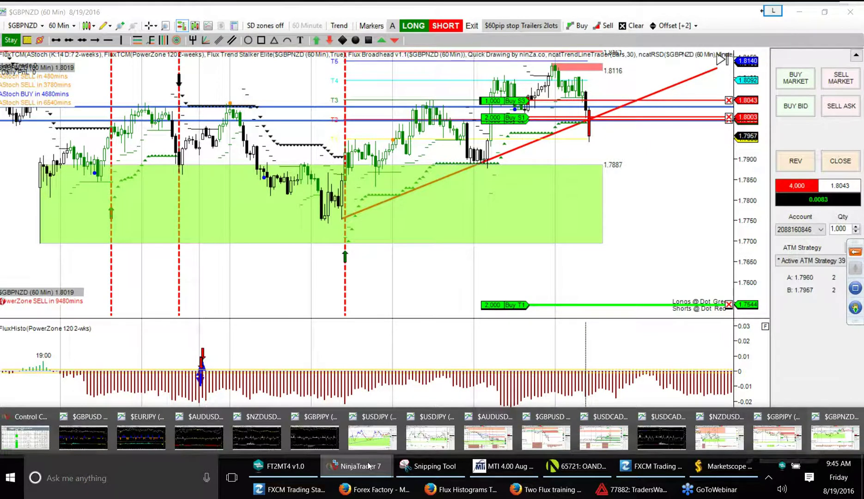
click(39, 442)
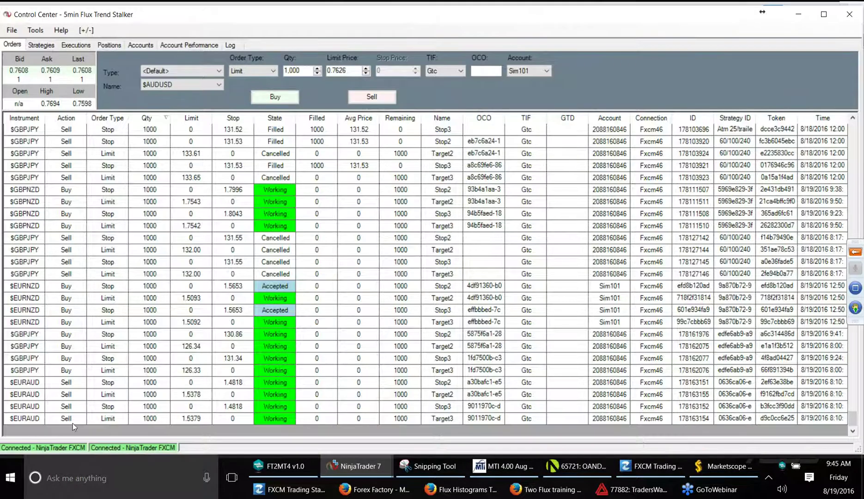
click(12, 30)
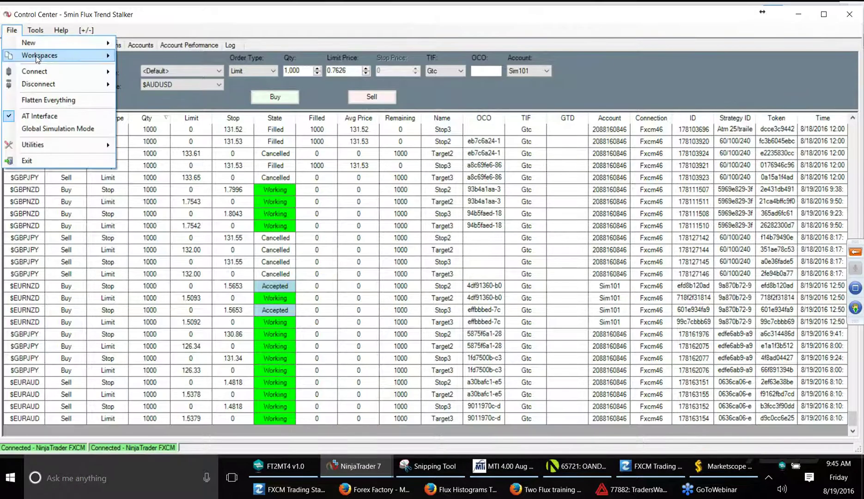
mouse_move(110, 57)
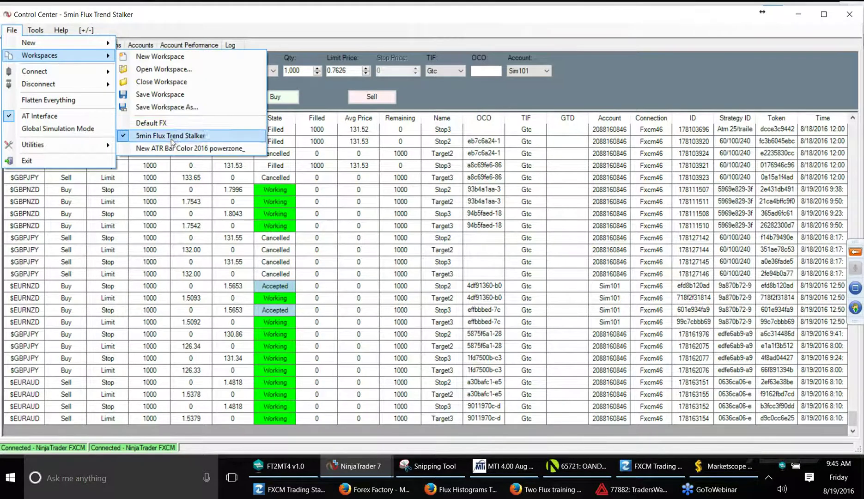
click(176, 149)
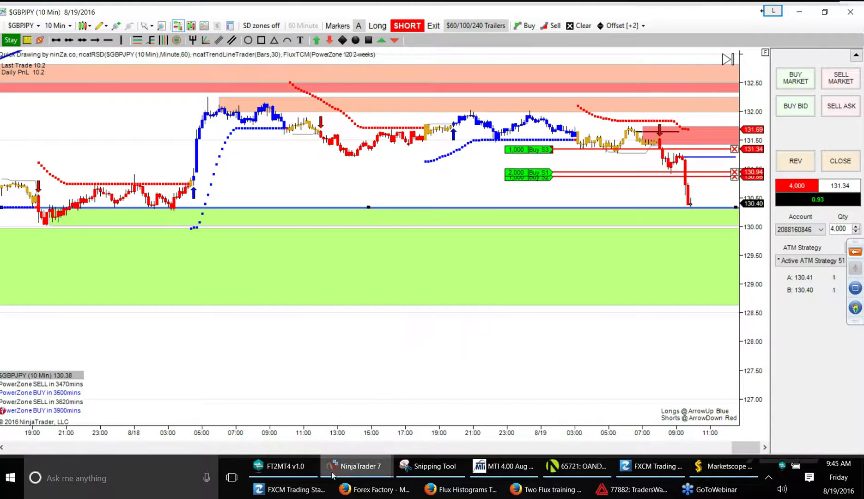
Bring up the EURAUD 5-minute chart and examine its open long position with the latest bars in view.
click(349, 468)
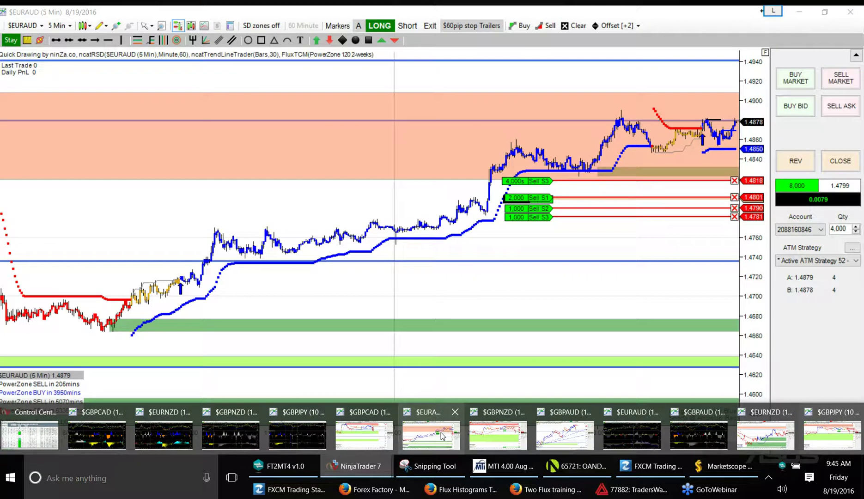
click(441, 436)
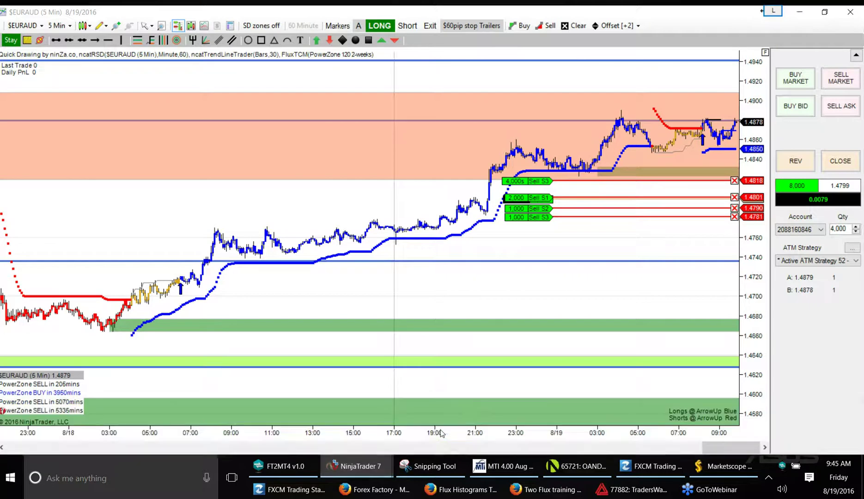
drag(613, 235, 578, 239)
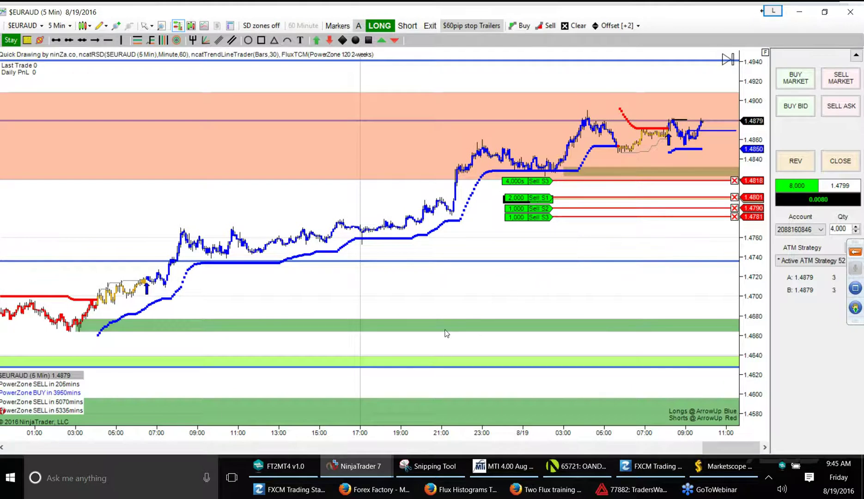
On the EURAUD 10-minute histogram chart, mark the 13:10 peak with vertical lines in the uppermost panel and the PowerZone 120 2-wks panel.
click(360, 468)
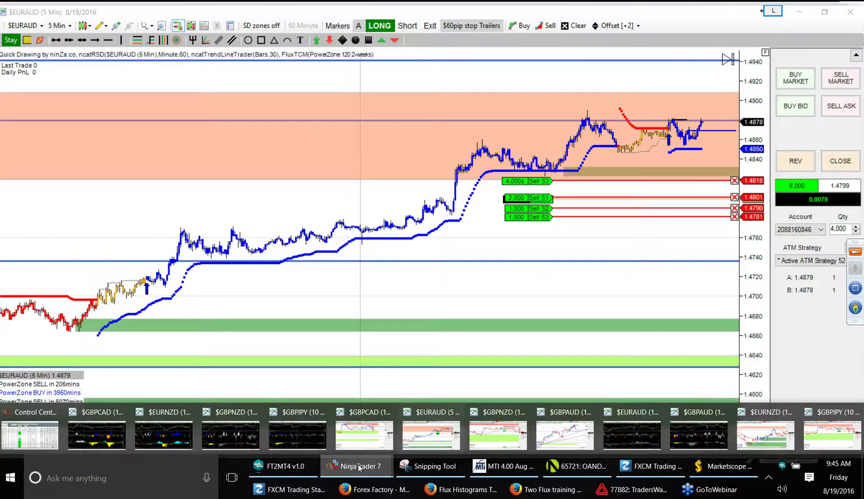
click(633, 434)
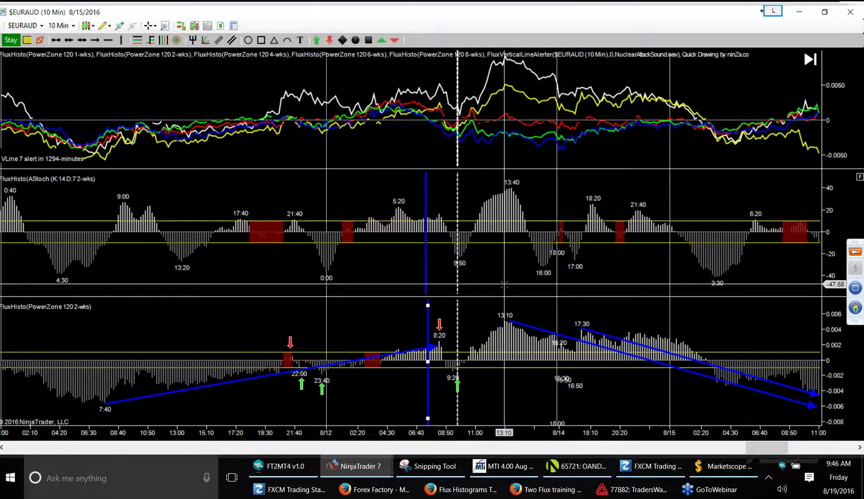
click(122, 41)
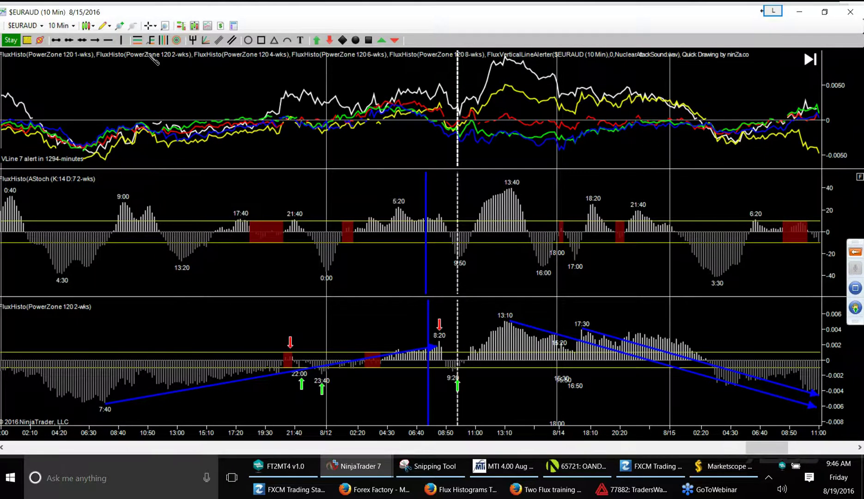
click(510, 150)
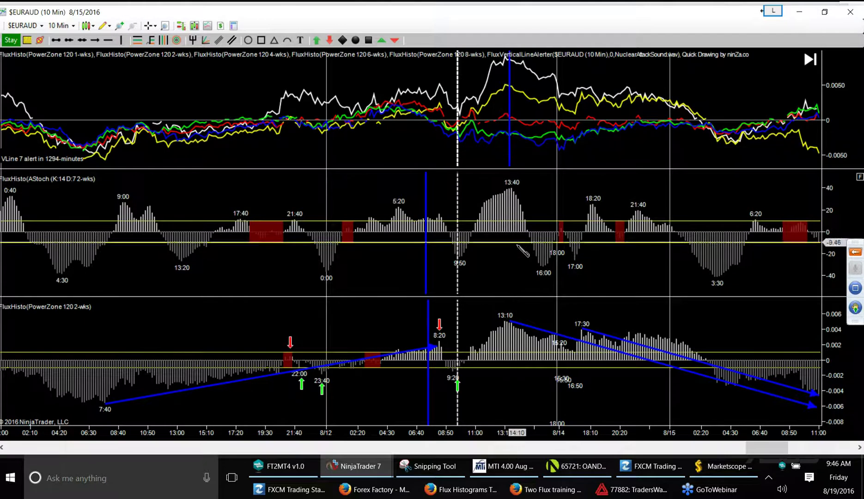
click(509, 312)
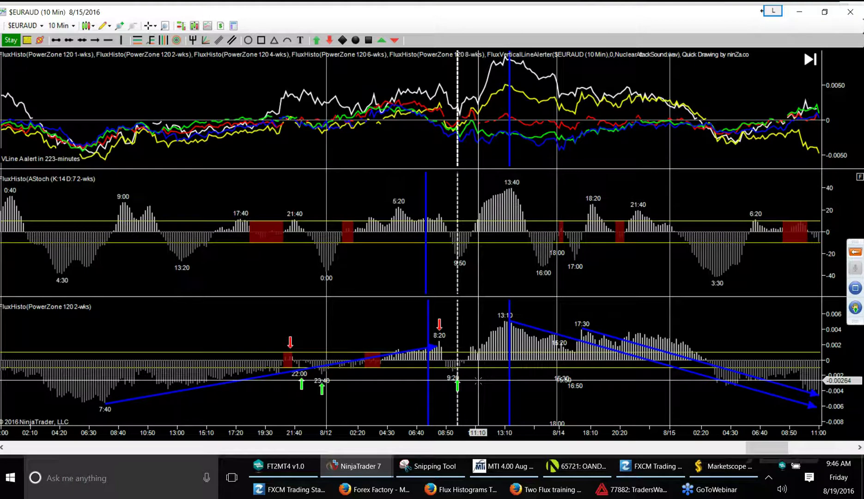
Switch back to the 5min Flux Trend Stalker workspace and bring up the USDCAD 5-minute chart.
click(363, 470)
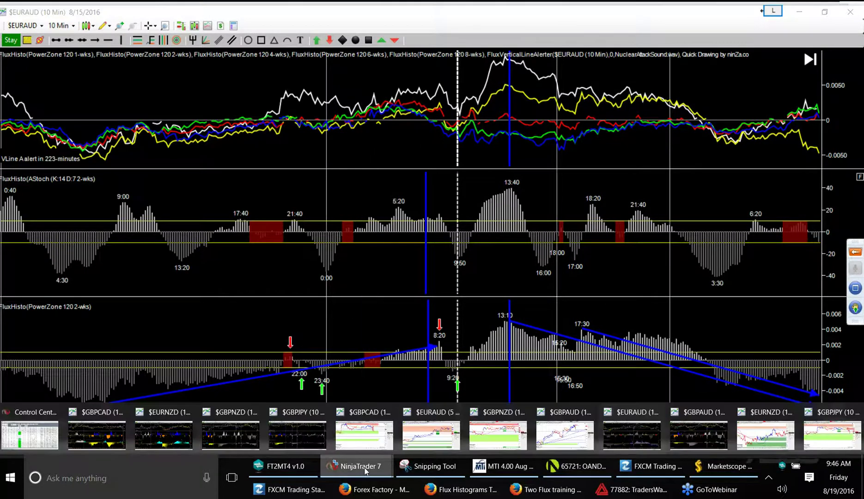
click(41, 441)
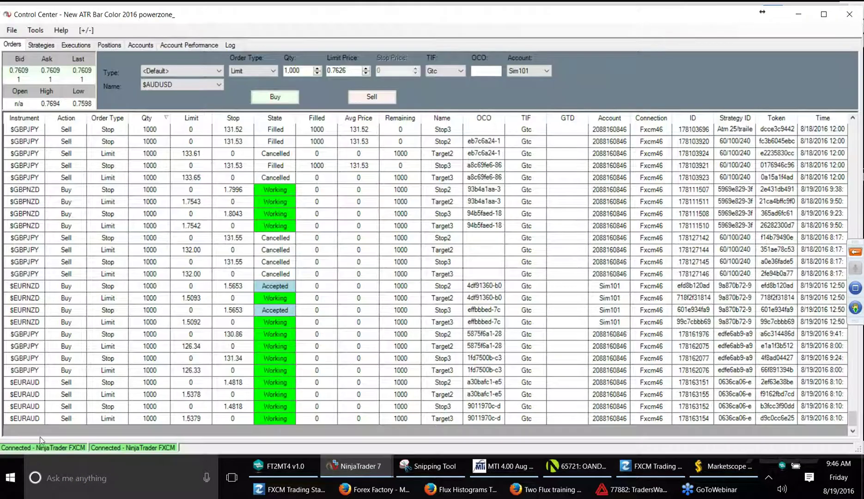
click(12, 34)
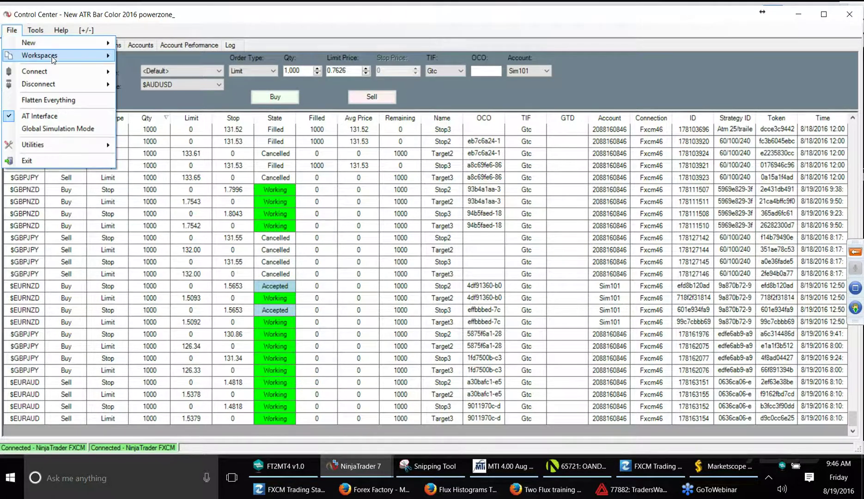
mouse_move(109, 62)
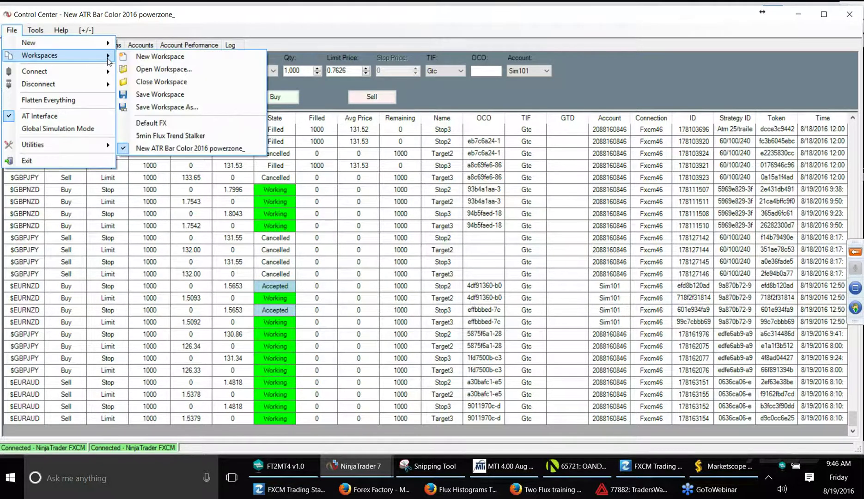
click(165, 135)
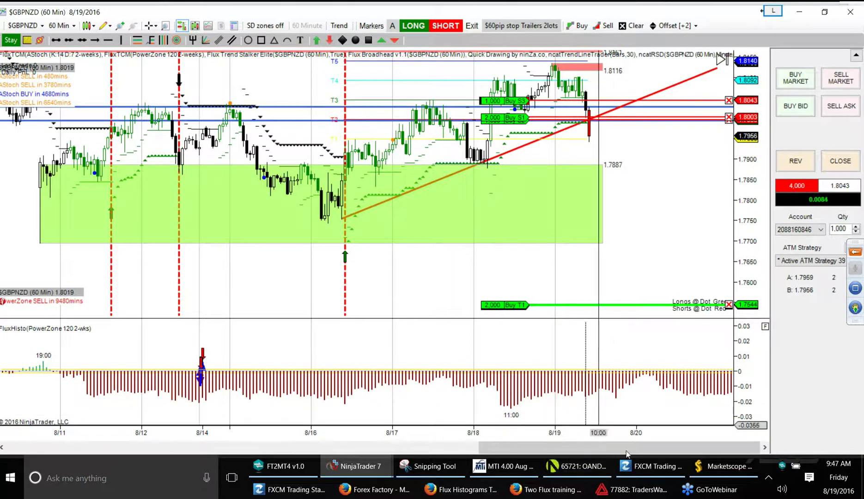
click(365, 467)
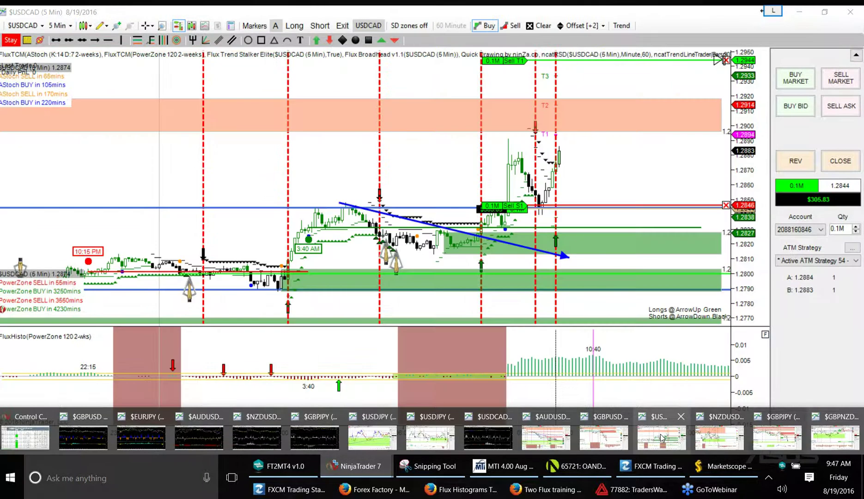
click(661, 438)
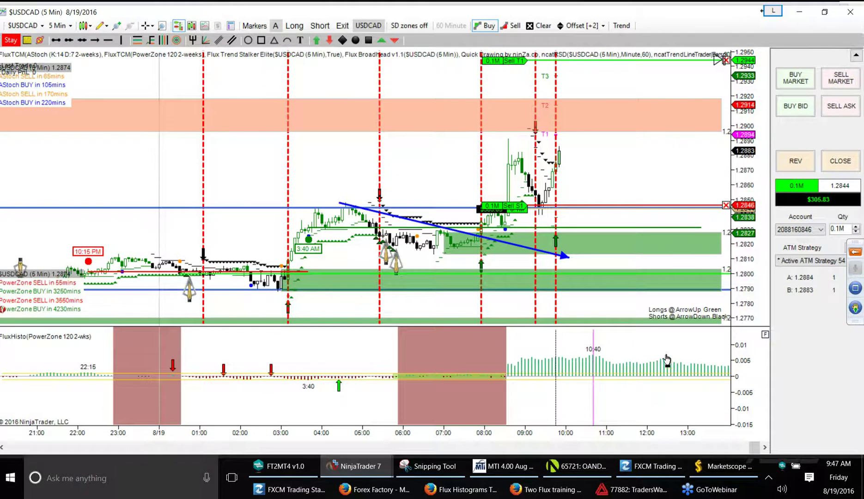
Set the GoToWebinar audio to Telephone and collapse its control panel again.
click(856, 251)
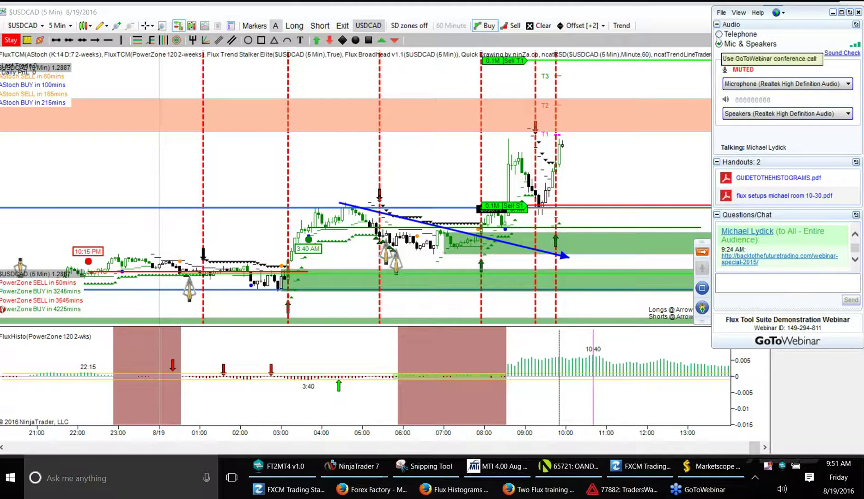
click(718, 37)
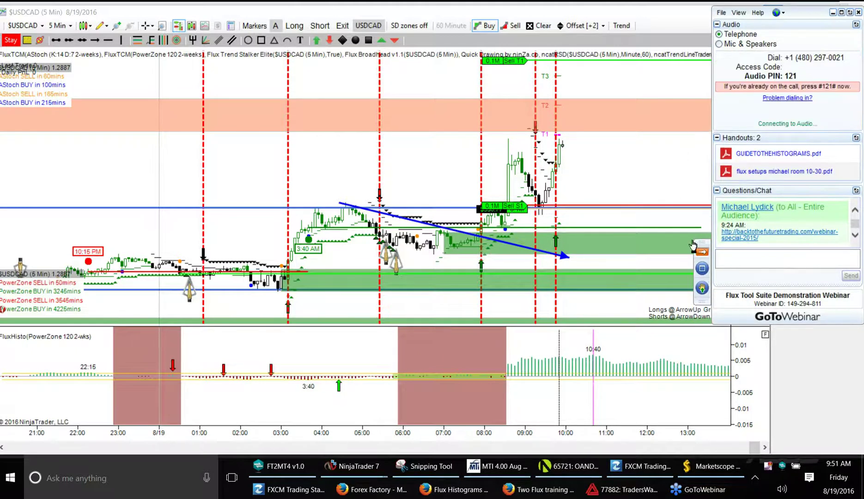
click(702, 254)
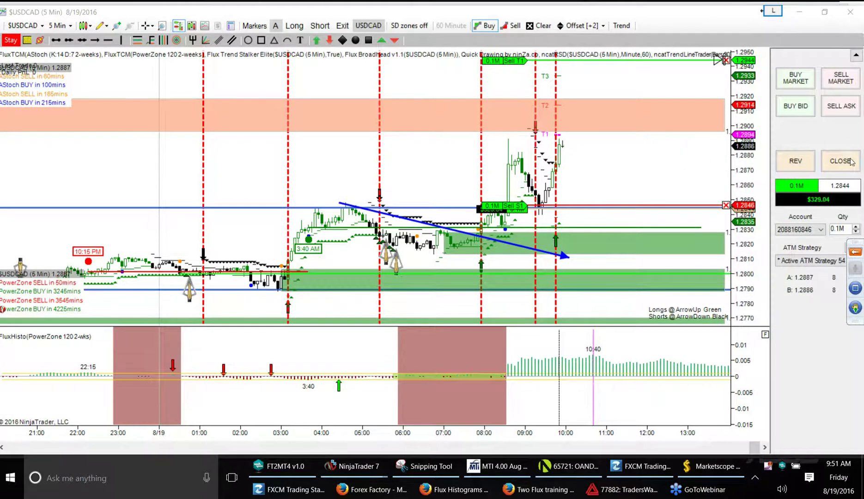
Close the open USDCAD long position and the open AUDUSD short position from their 5-minute charts.
click(849, 162)
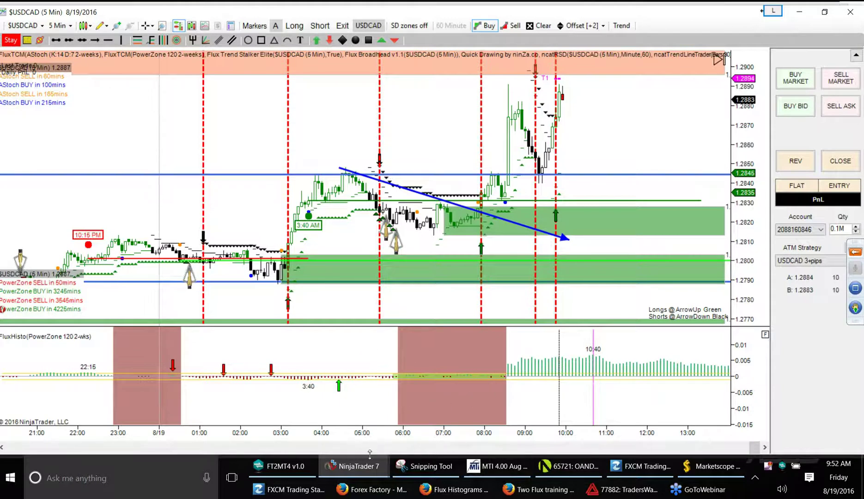
mouse_move(370, 470)
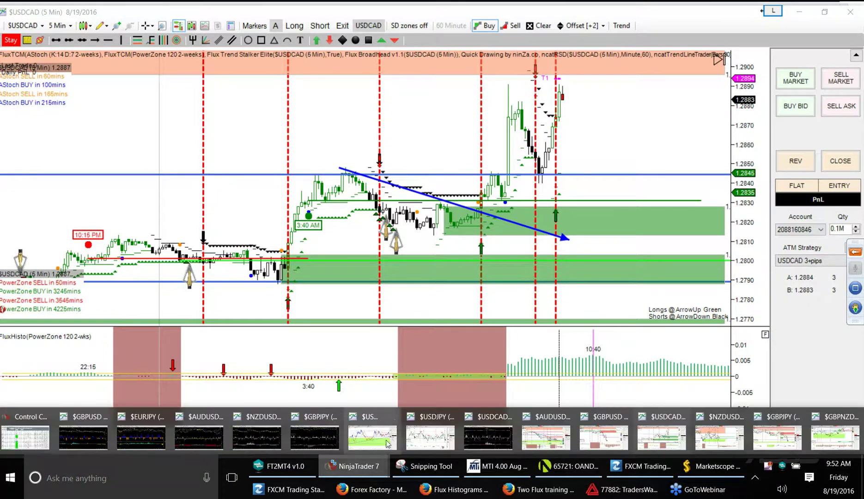
mouse_move(389, 437)
mouse_move(441, 435)
mouse_move(555, 441)
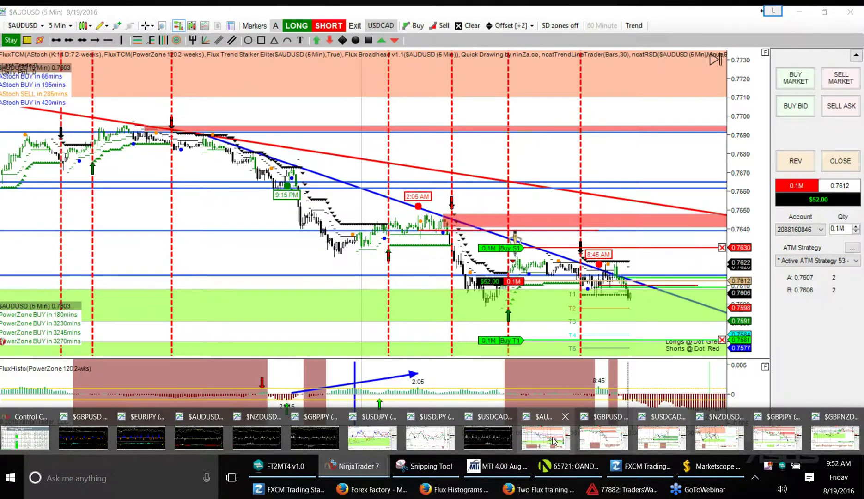
click(555, 441)
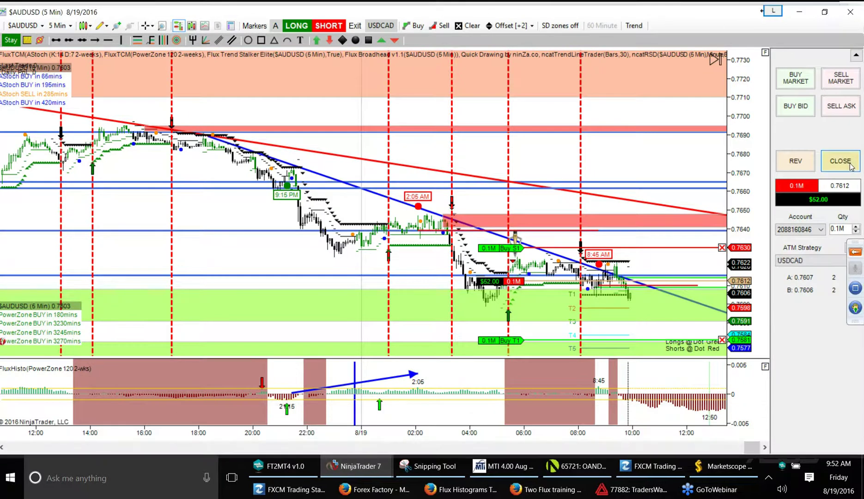
click(852, 165)
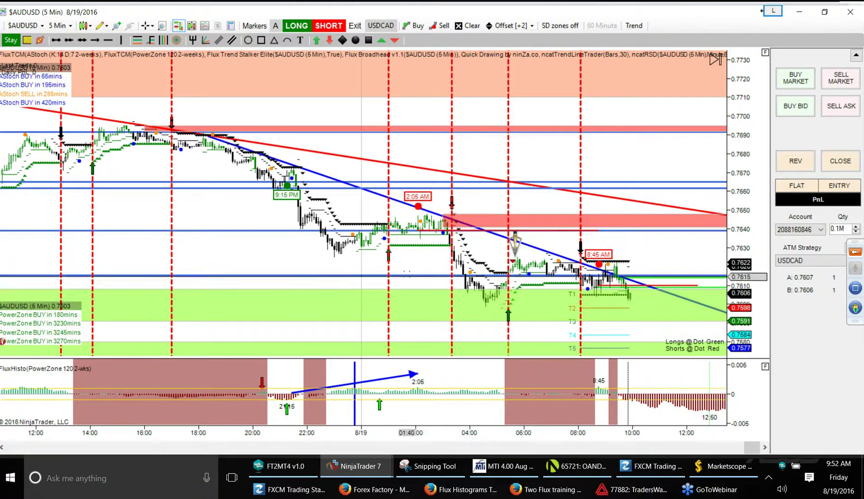
Preview the USDCAD, NZDUSD, GBPJPY and GBPNZD charts among the open windows and return to the NZDUSD 5-minute chart.
scroll(416, 287, down, 4)
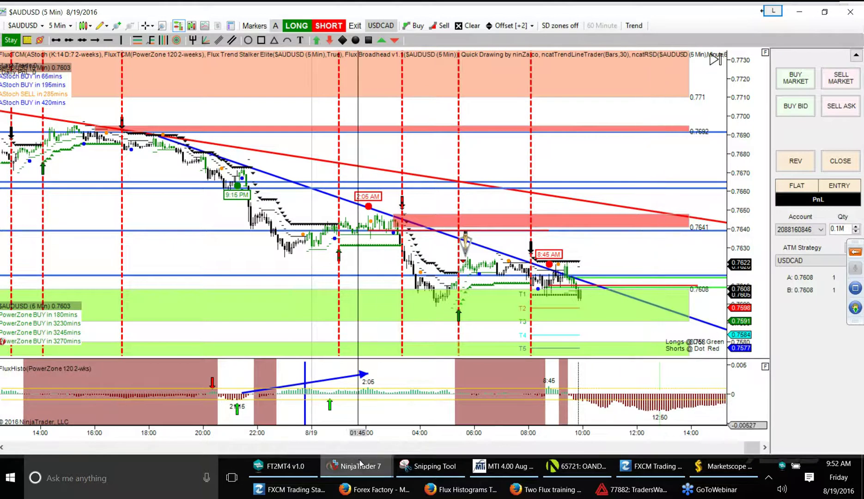
mouse_move(356, 466)
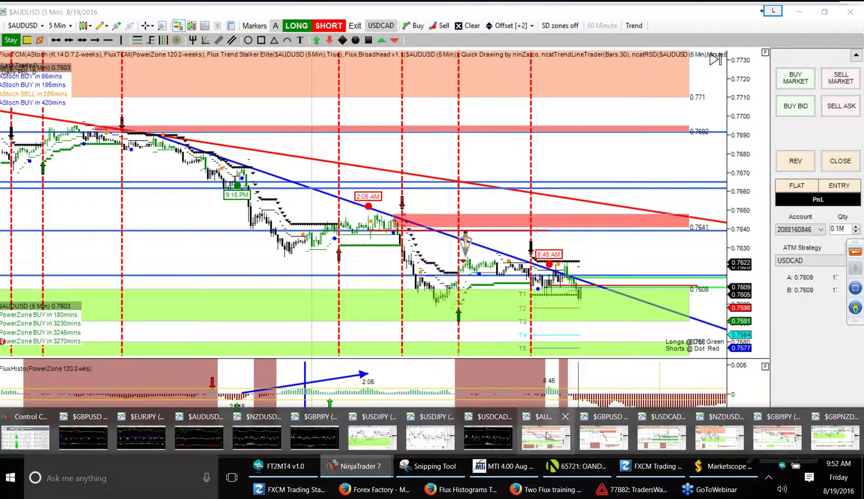
mouse_move(595, 438)
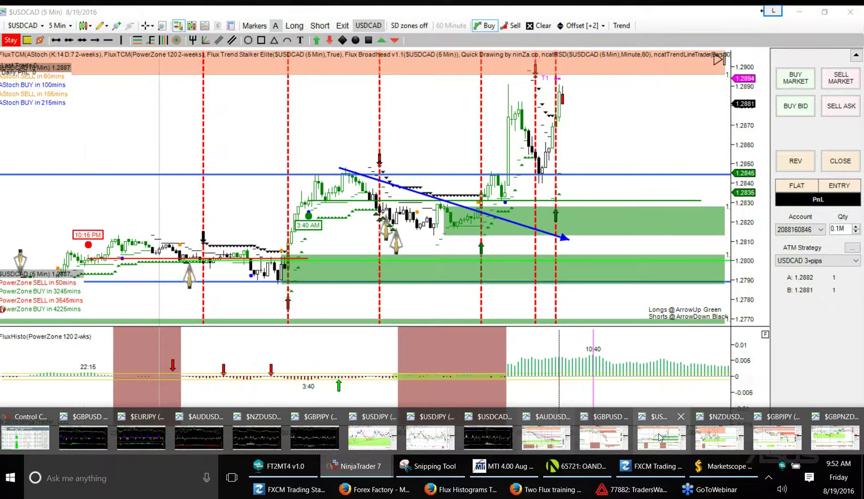
mouse_move(723, 438)
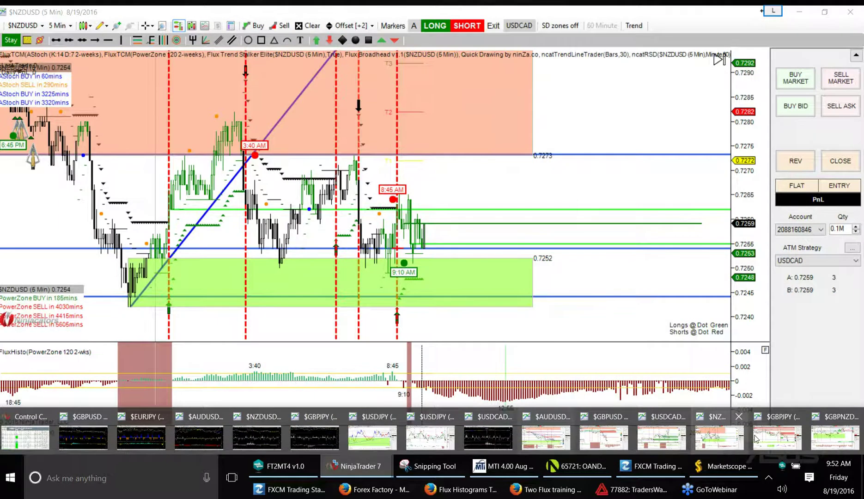
mouse_move(778, 438)
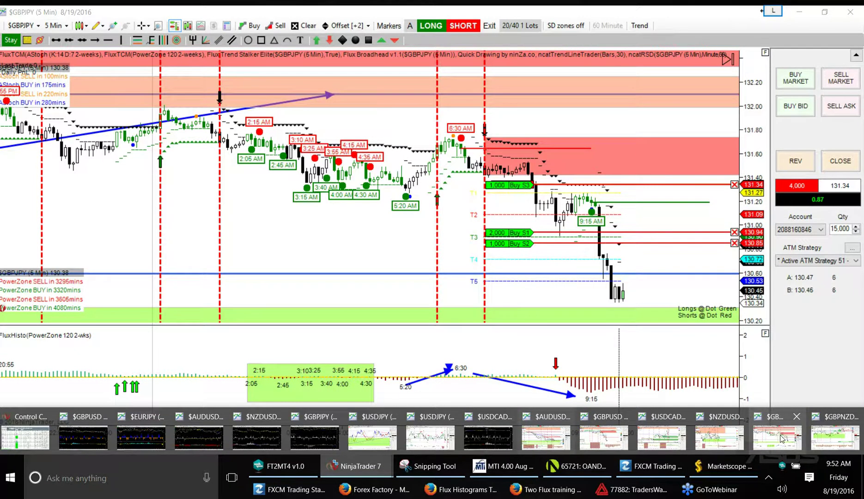
click(826, 433)
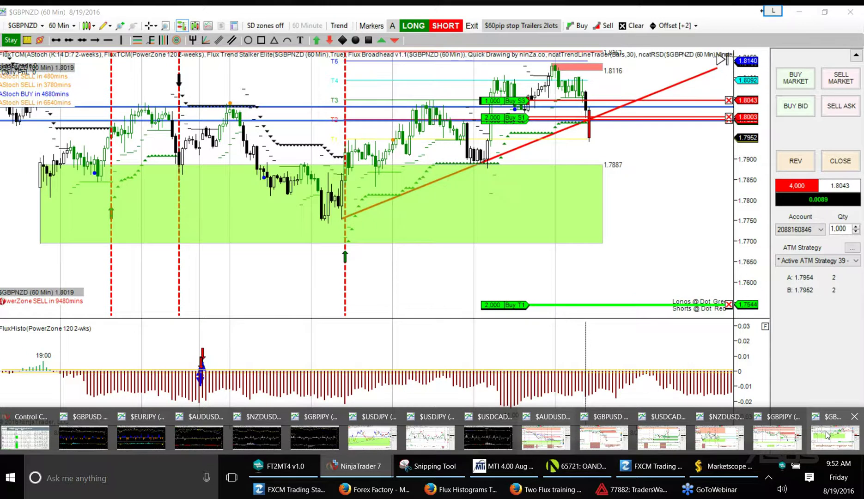
click(736, 434)
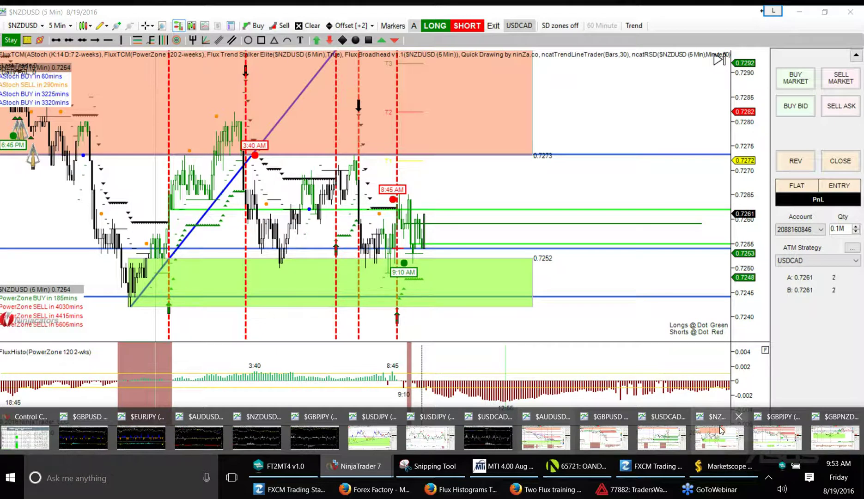
Close the open GBPNZD short position from its 60-minute chart and the open GBPJPY short position from its 5-minute chart.
click(777, 436)
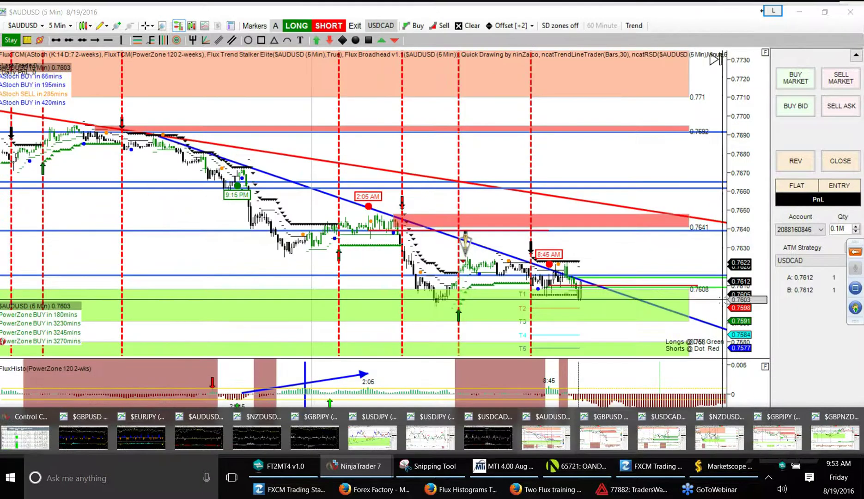
click(819, 441)
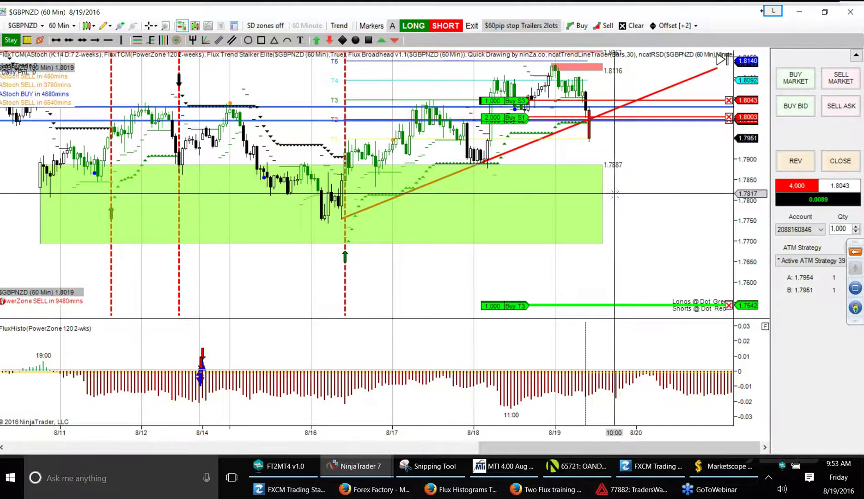
click(839, 163)
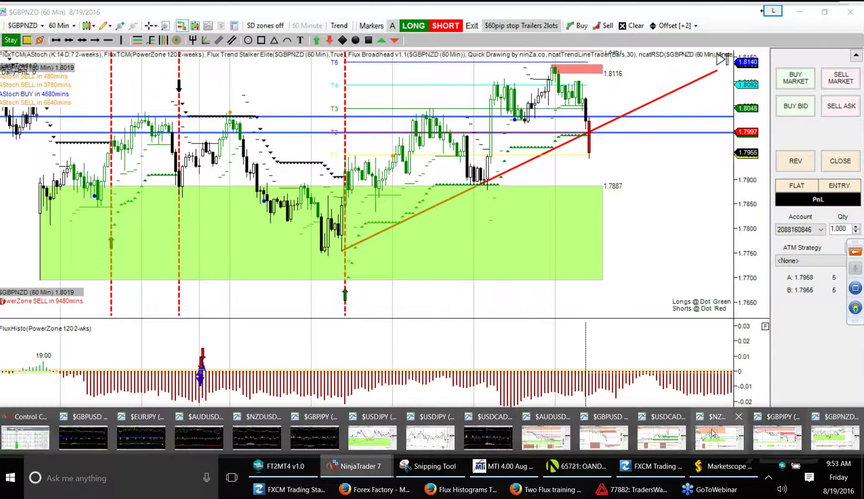
click(768, 437)
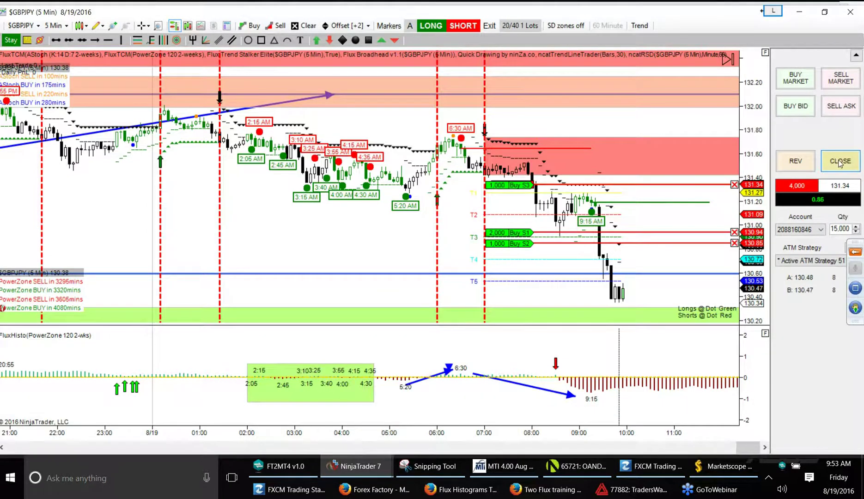
click(841, 162)
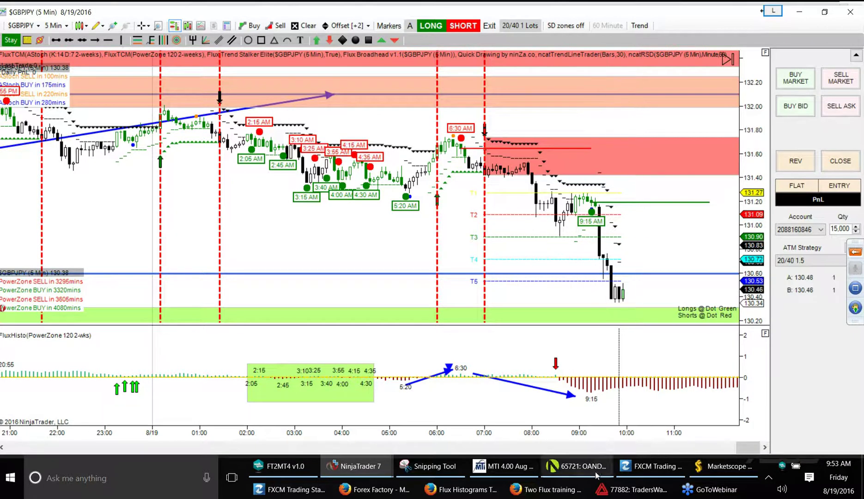
Bring up the EURAUD 5-minute chart and preview the GBPCAD and GBPNZD charts among the open windows.
mouse_move(344, 466)
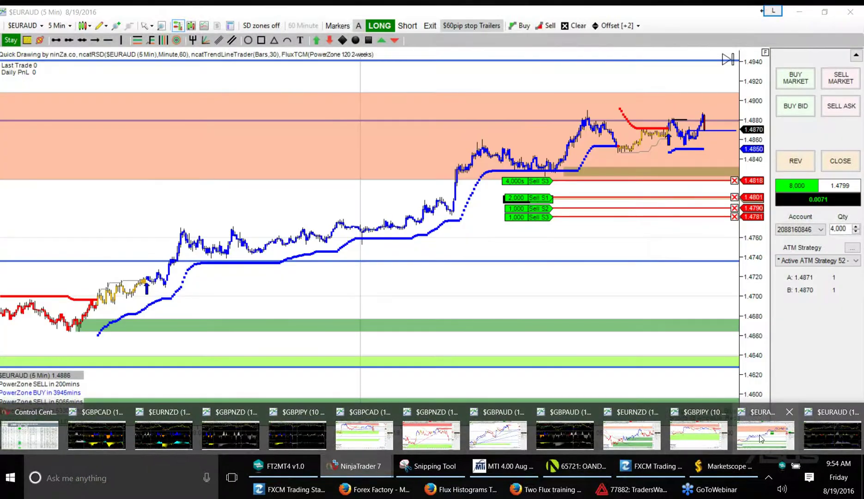
click(761, 438)
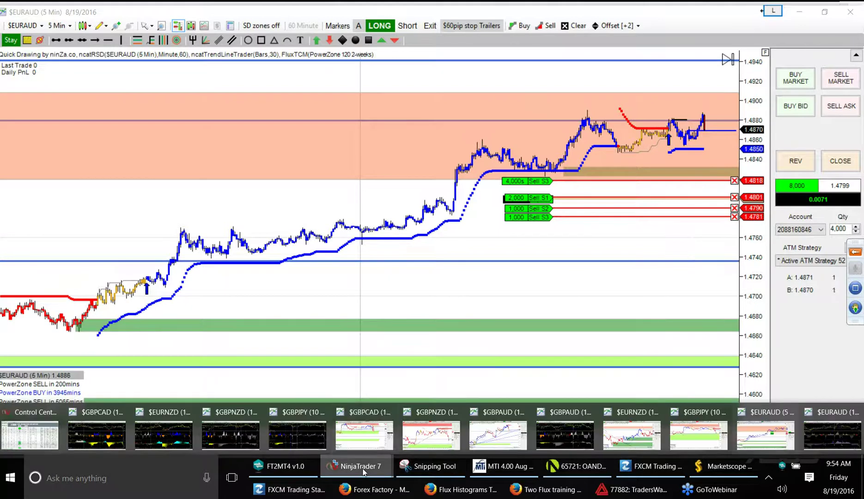
mouse_move(378, 438)
mouse_move(421, 438)
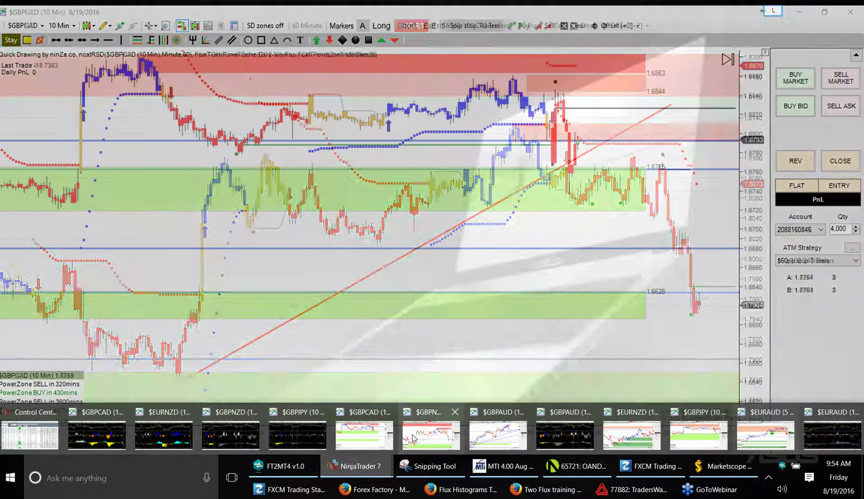
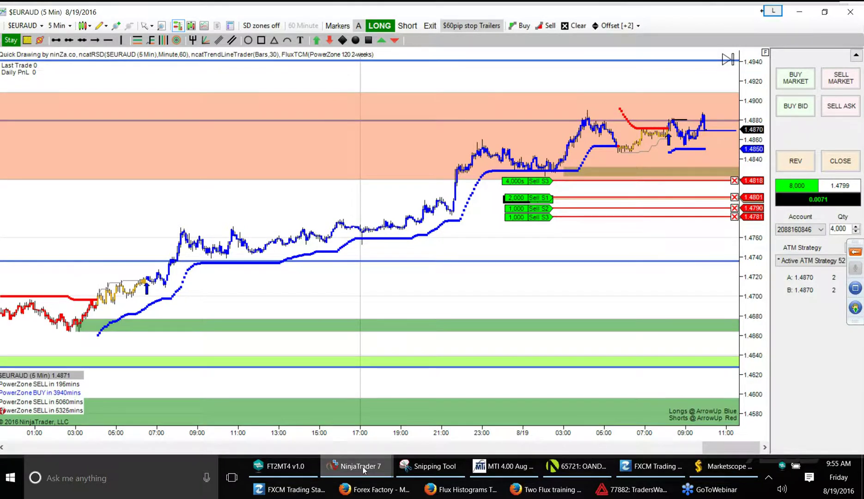
Preview the open chart windows again and open the EURAUD 10-minute Flux histogram chart to examine its cycle times.
mouse_move(364, 470)
mouse_move(418, 434)
mouse_move(359, 441)
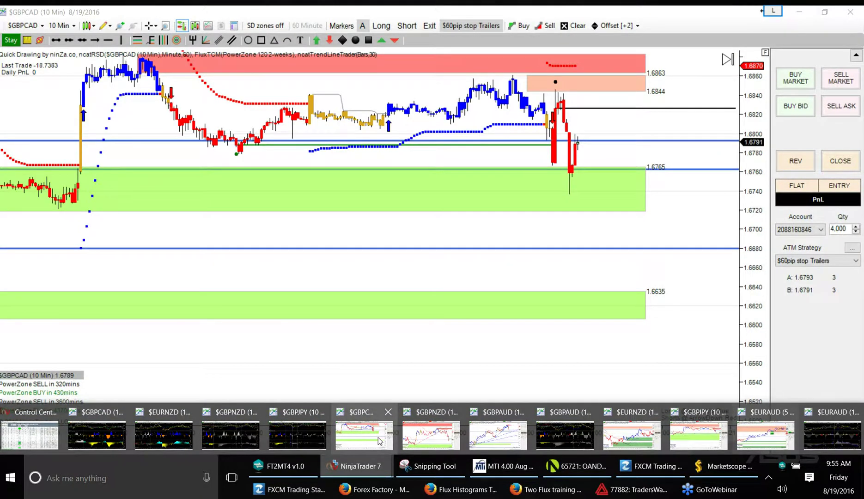
mouse_move(499, 447)
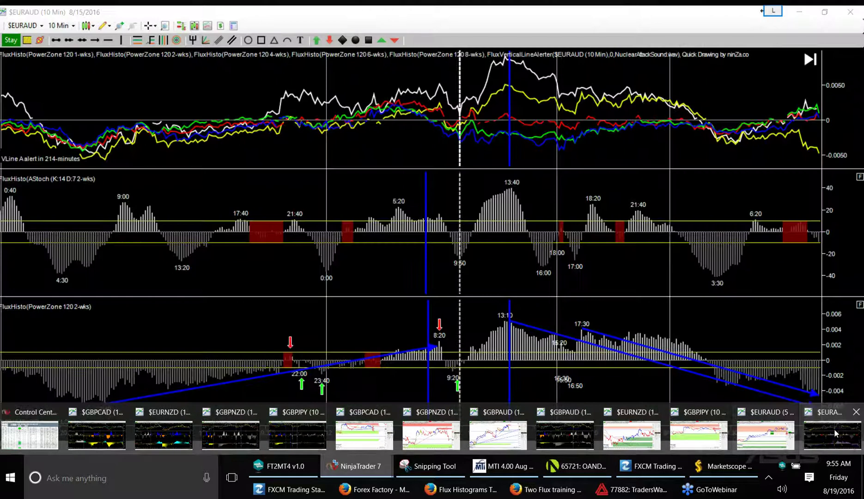
click(832, 434)
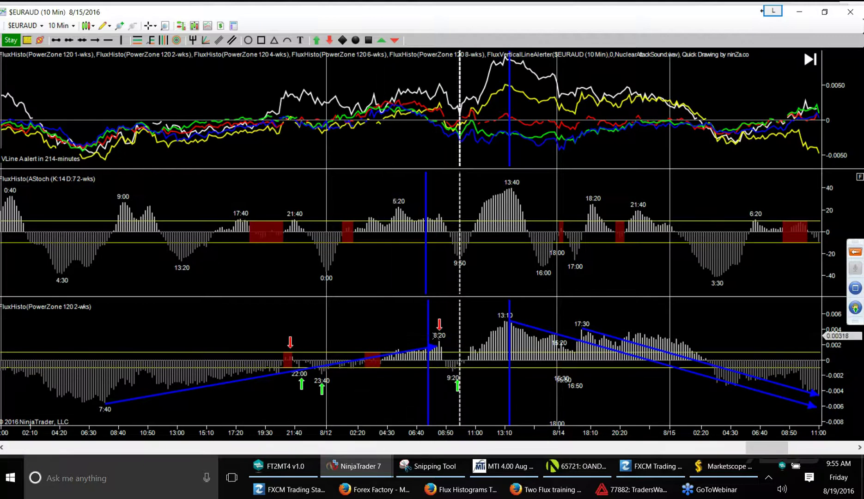
click(372, 470)
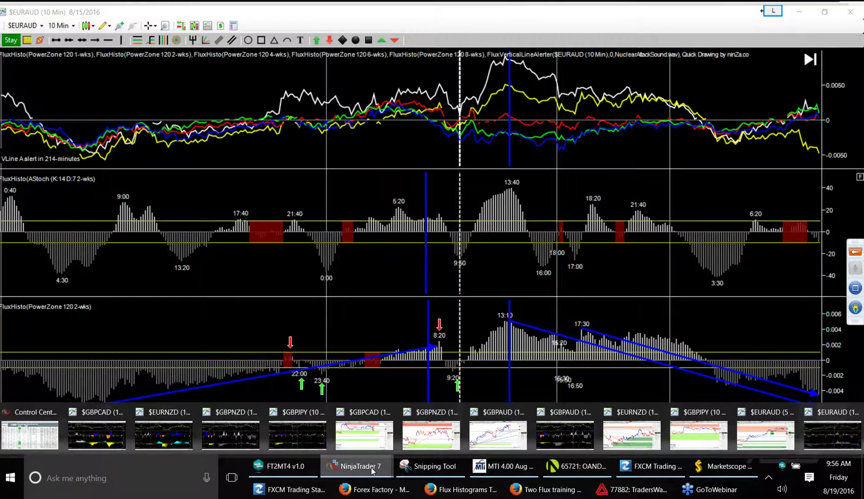
click(372, 471)
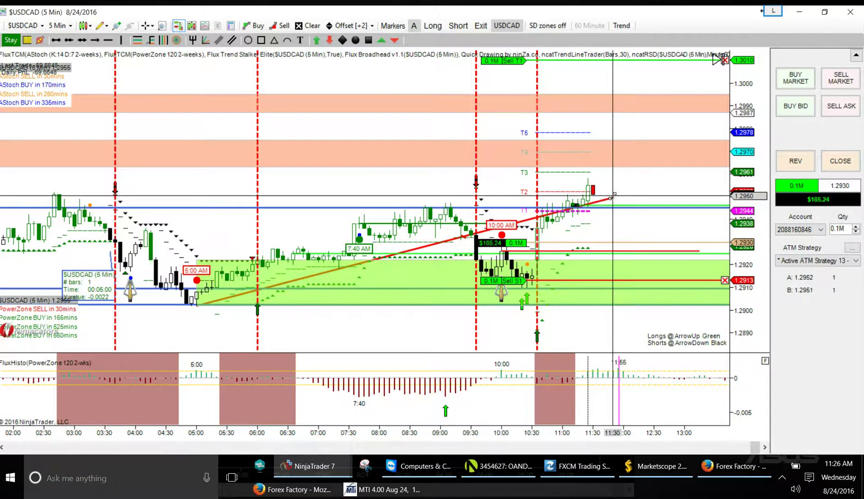
Lower the USDCAD trend line's end to about 1.2915 and place a blue vertical line at the 11:55 histogram time.
drag(613, 196, 632, 266)
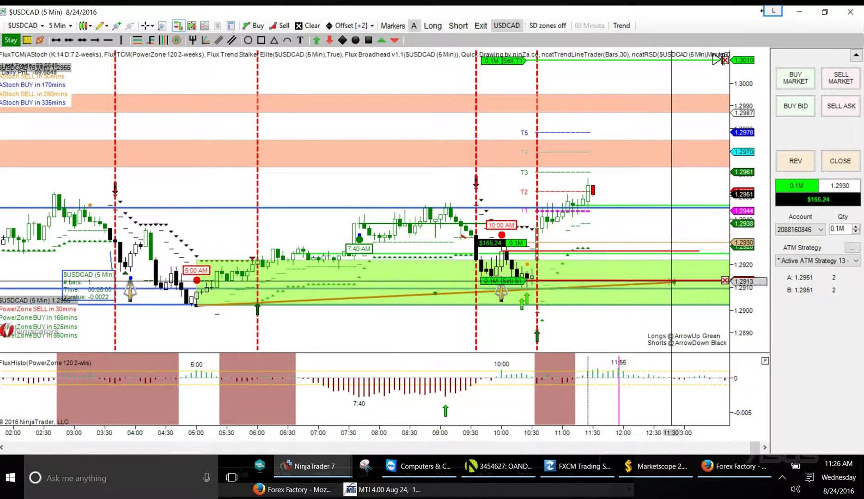
click(711, 276)
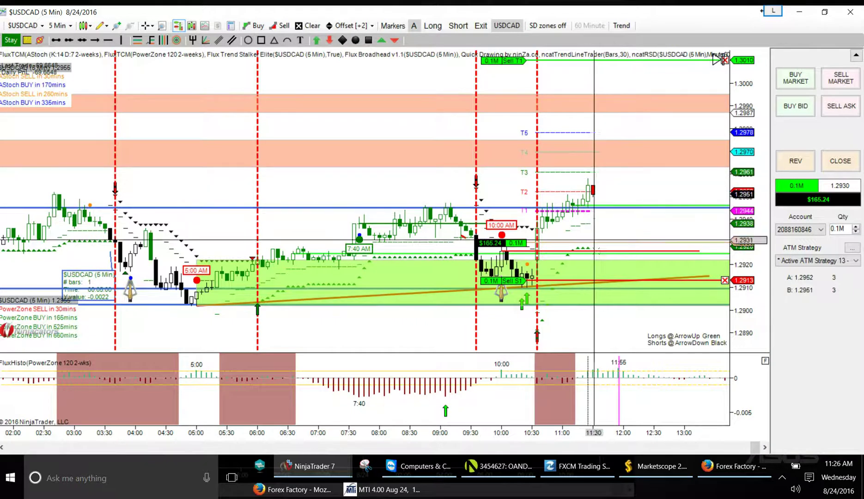
drag(600, 392, 337, 393)
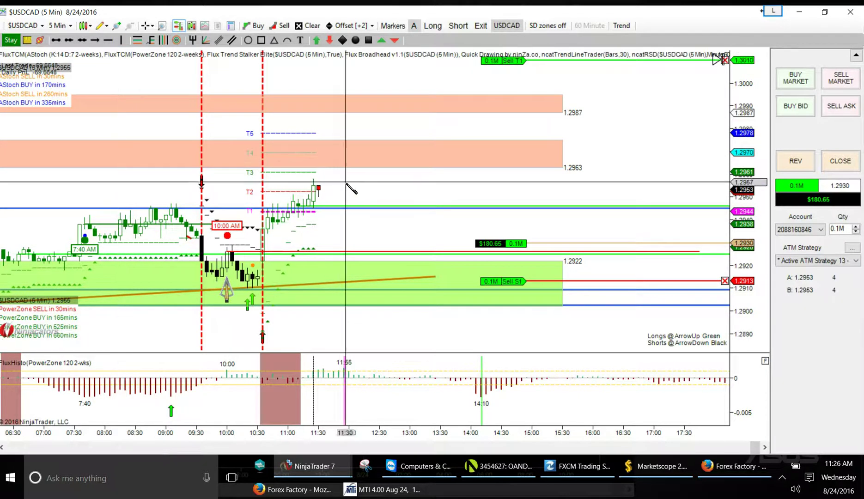
click(344, 162)
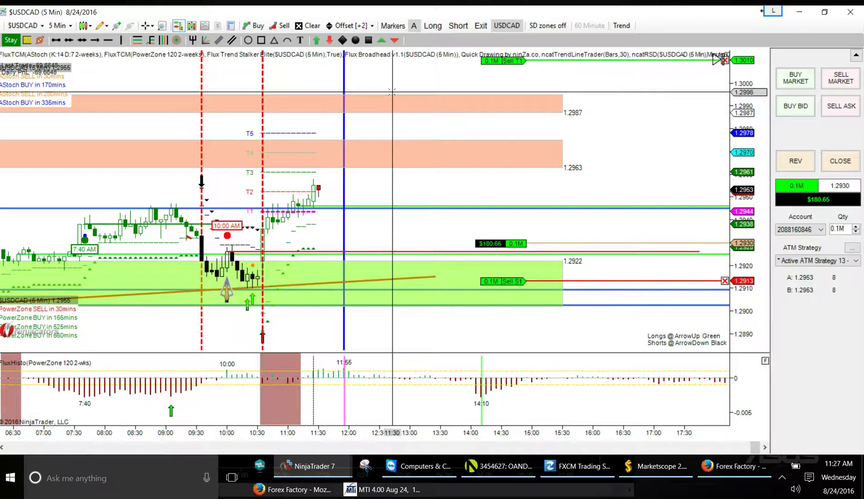
Raise the stop order of the USDCAD long position to 1.2922.
drag(429, 181, 584, 184)
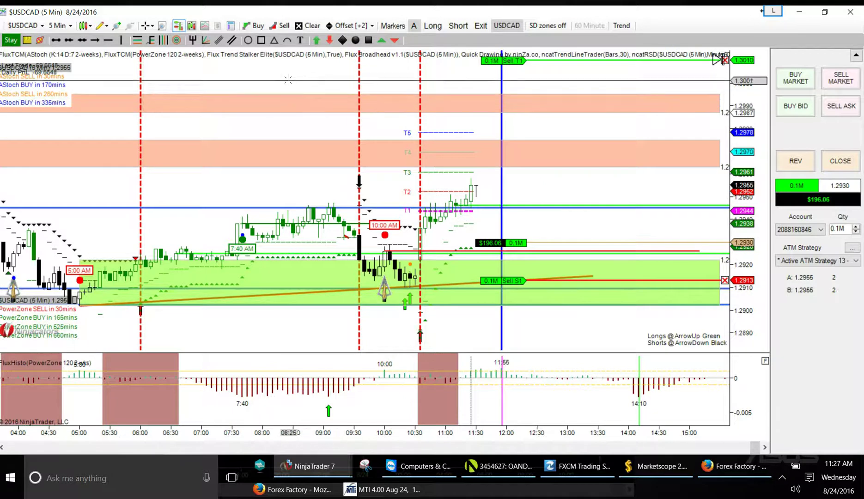
drag(291, 80, 368, 84)
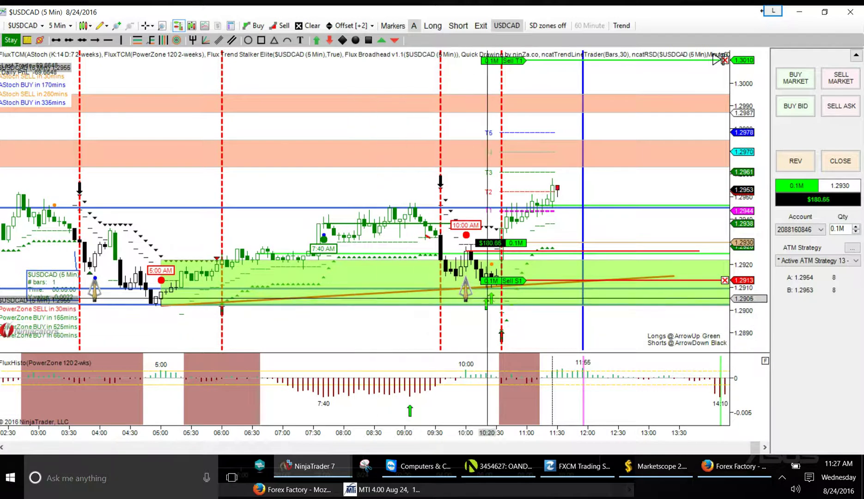
mouse_move(535, 281)
mouse_down()
mouse_move(536, 257)
mouse_move(539, 266)
mouse_up()
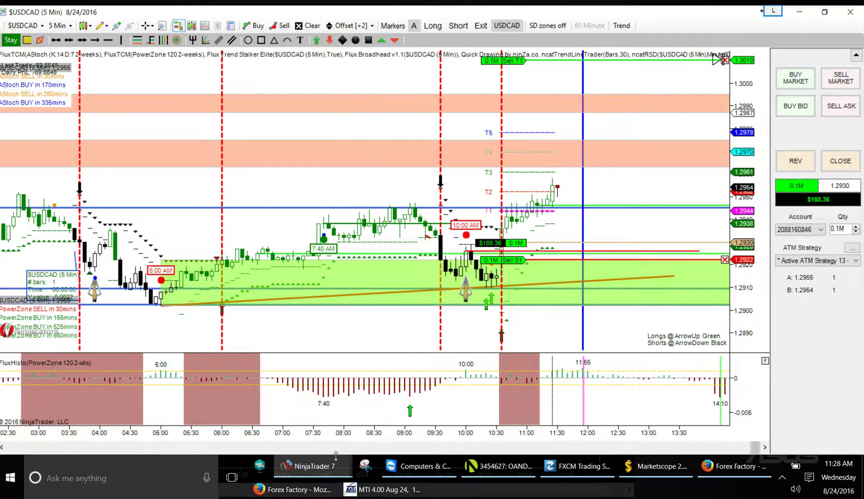
Examine the NZDUSD 5-minute chart in a maximized window and return to the USDCAD chart.
mouse_move(322, 476)
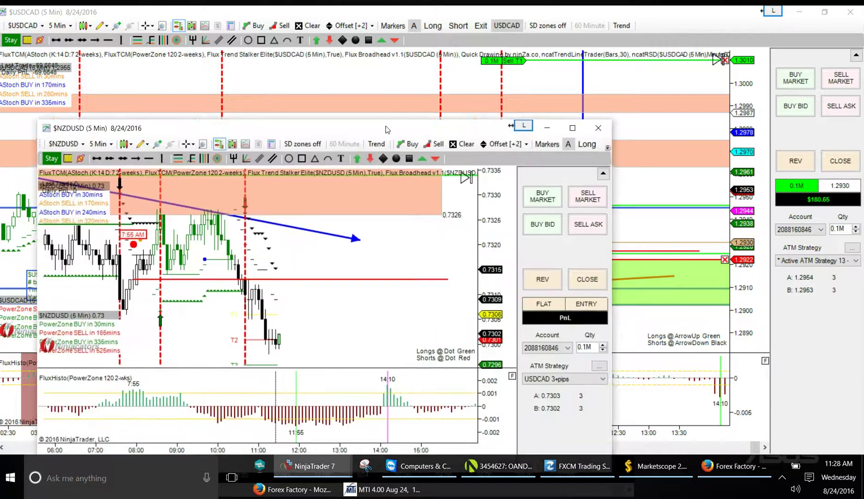
drag(387, 115, 455, 40)
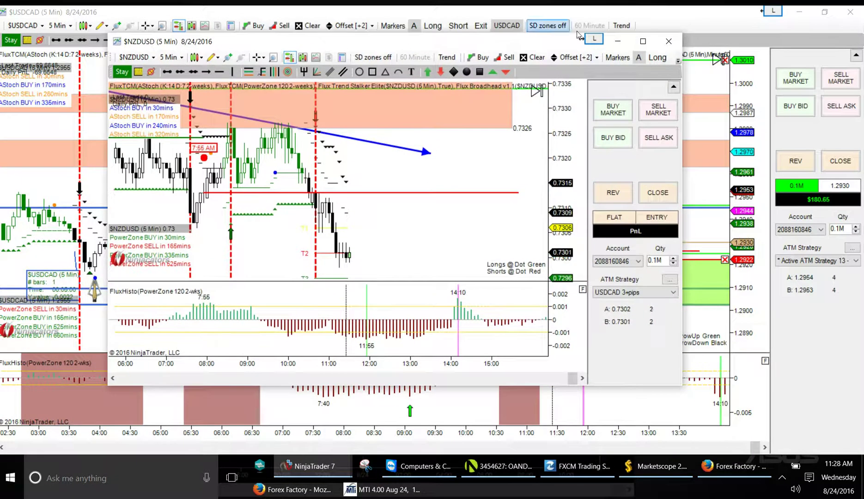
click(645, 42)
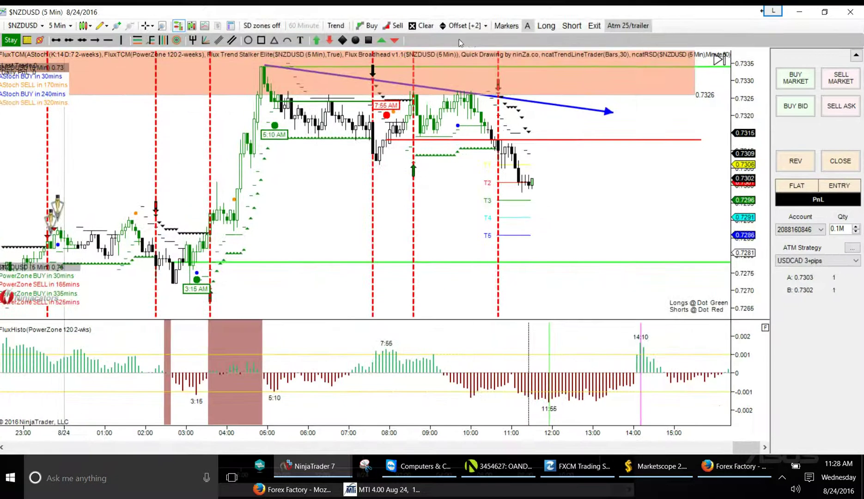
drag(718, 17, 600, 5)
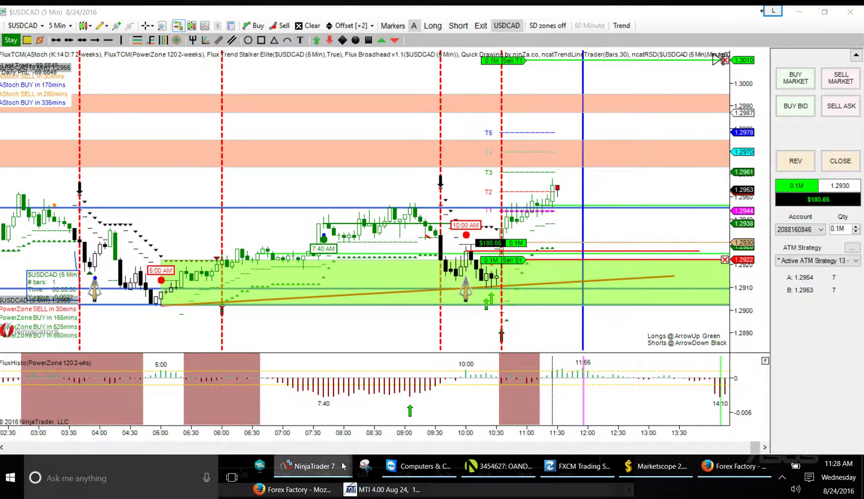
Preview the GBPJPY, AUDUSD and USDCAD 5-minute charts among the open windows.
mouse_move(642, 437)
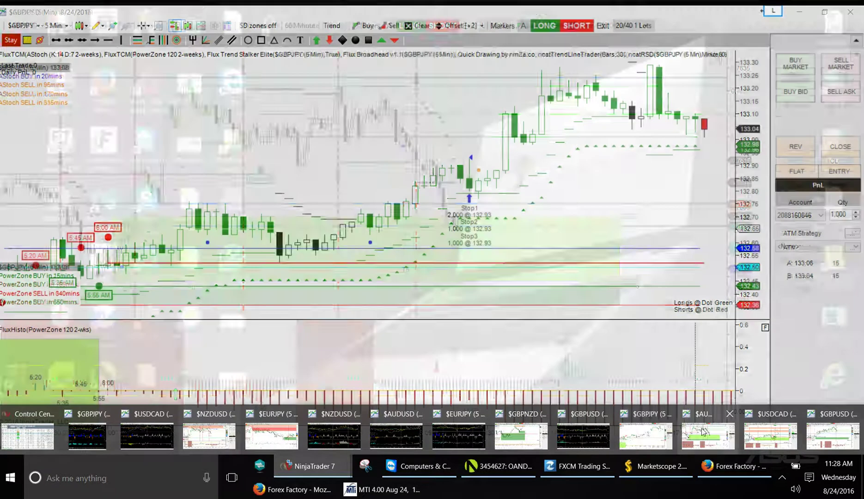
mouse_move(714, 432)
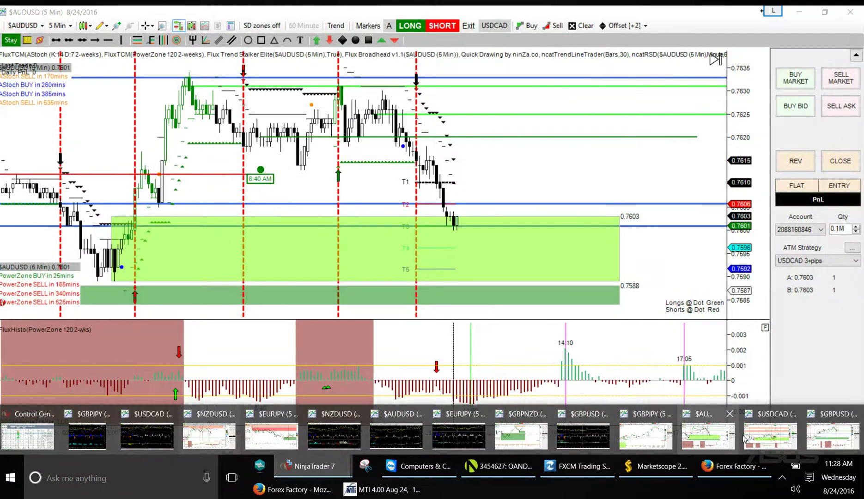
mouse_move(762, 440)
mouse_move(826, 436)
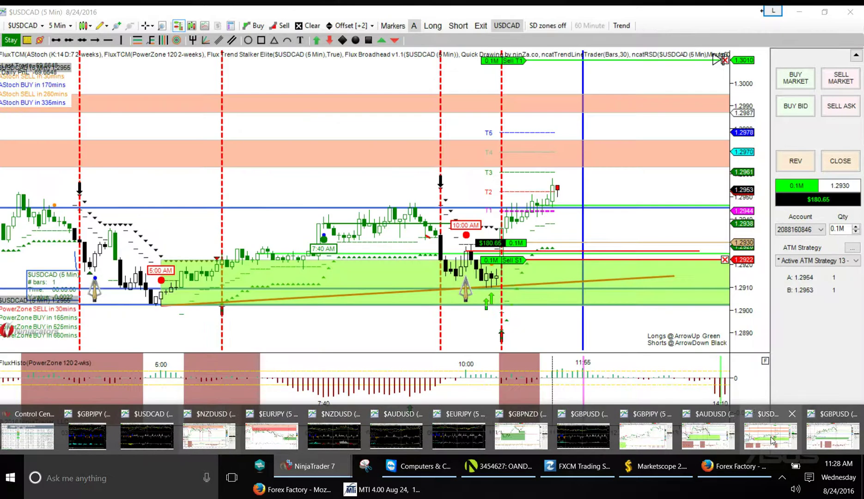
Return to the USDCAD 5-minute chart and place a blue horizontal line at about 1.2960.
click(771, 438)
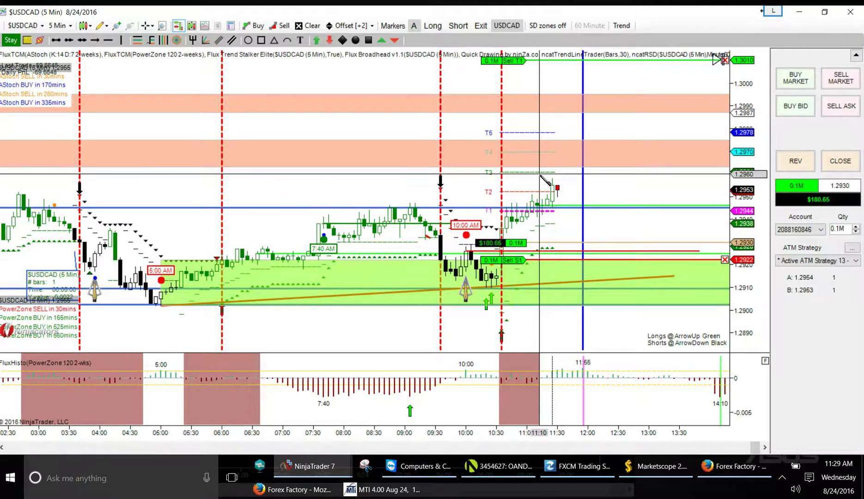
click(539, 173)
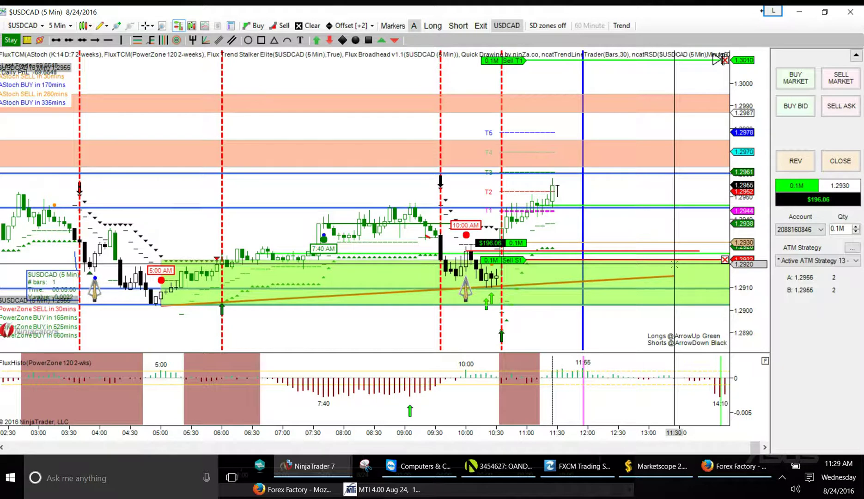
Check the USDCAD position's profit in points, restore the dollar display, and close the Alarms List window.
click(791, 203)
click(790, 203)
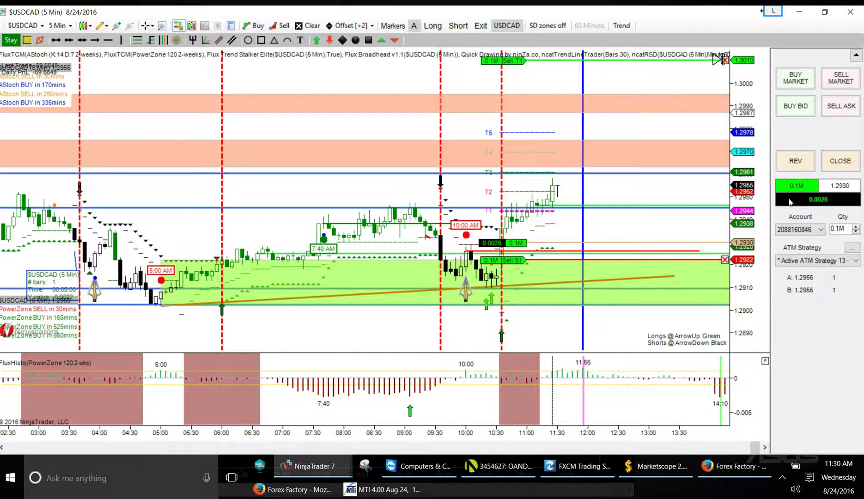
click(790, 202)
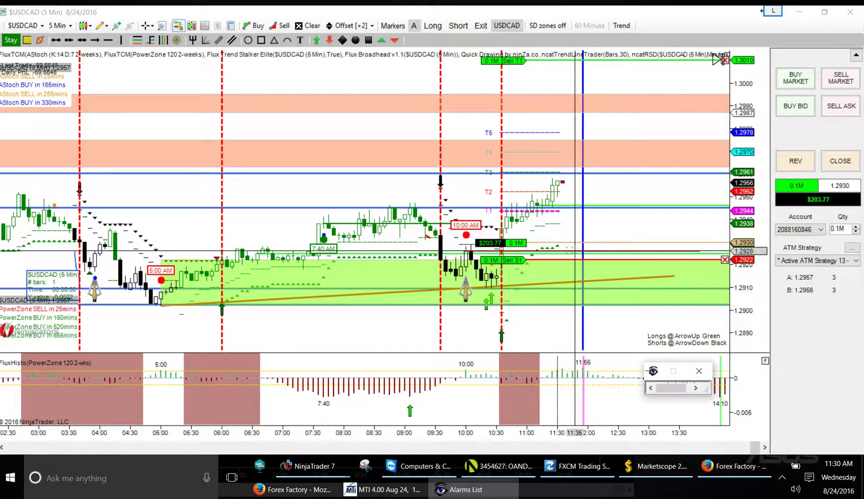
click(699, 371)
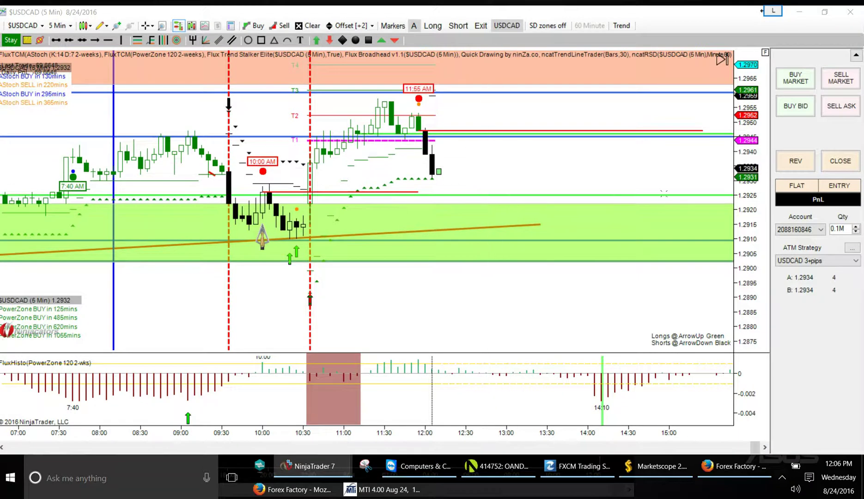
Place and confirm a market buy order for 0.1M USDCAD with the USDCAD 3+pips ATM strategy.
click(803, 82)
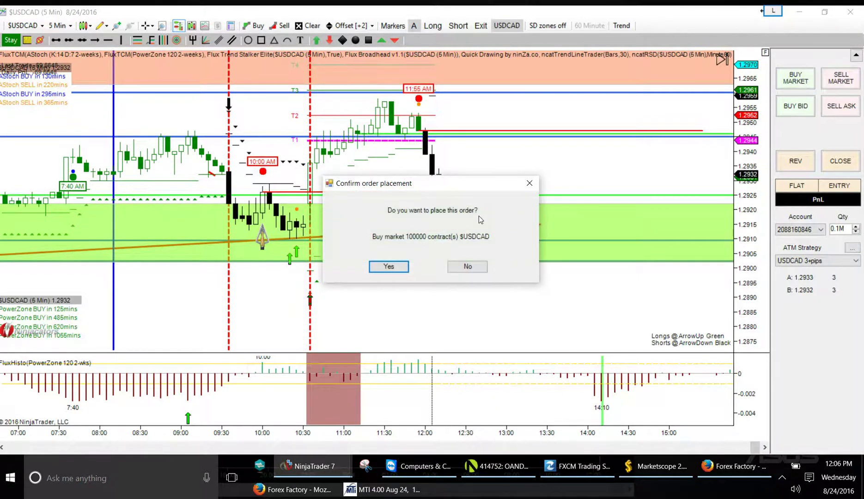
click(389, 267)
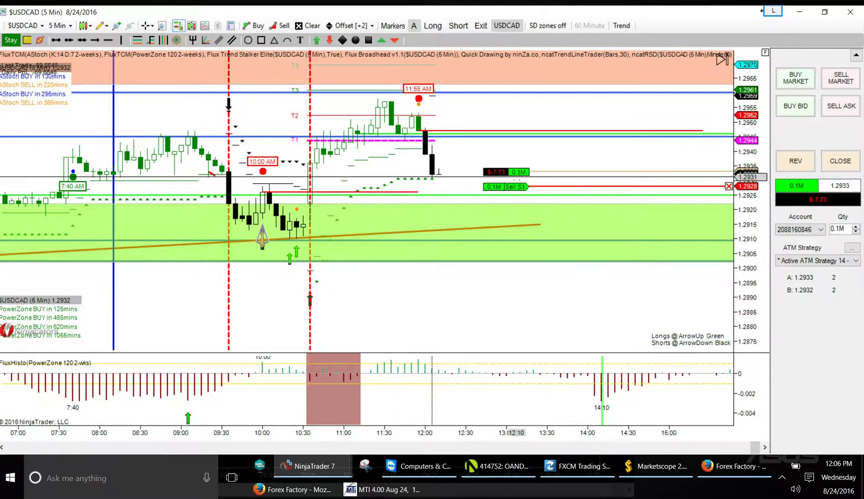
Try to reposition the stop order of the 0.1M USDCAD long position just below the current price.
drag(503, 177, 639, 162)
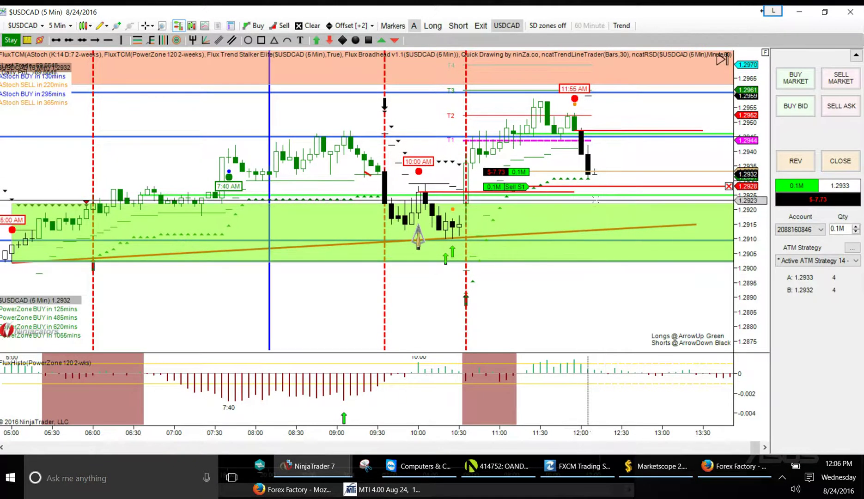
drag(591, 185, 593, 190)
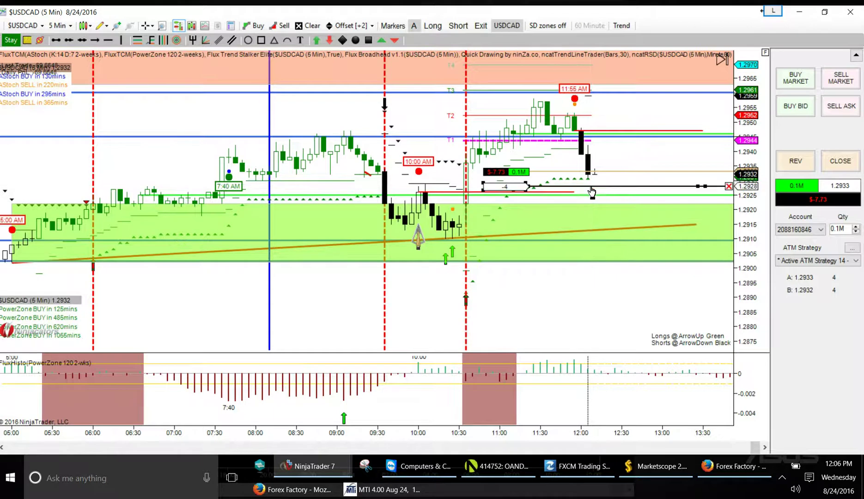
drag(592, 189, 592, 189)
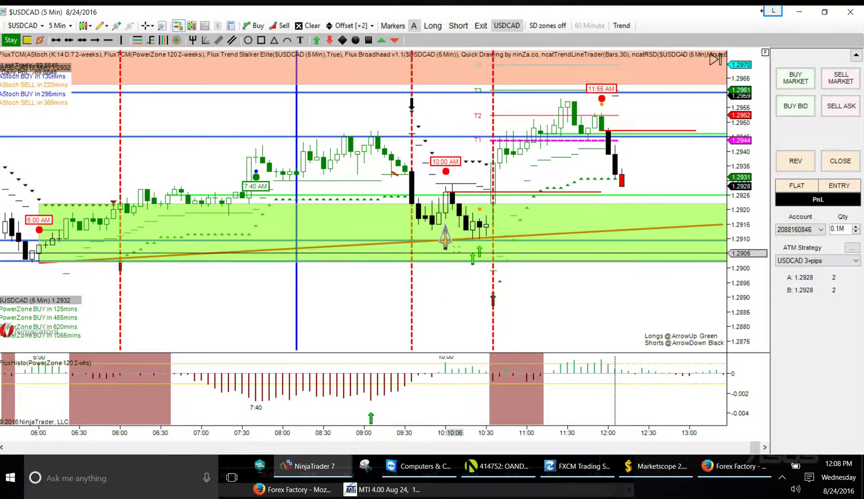
drag(528, 174, 480, 204)
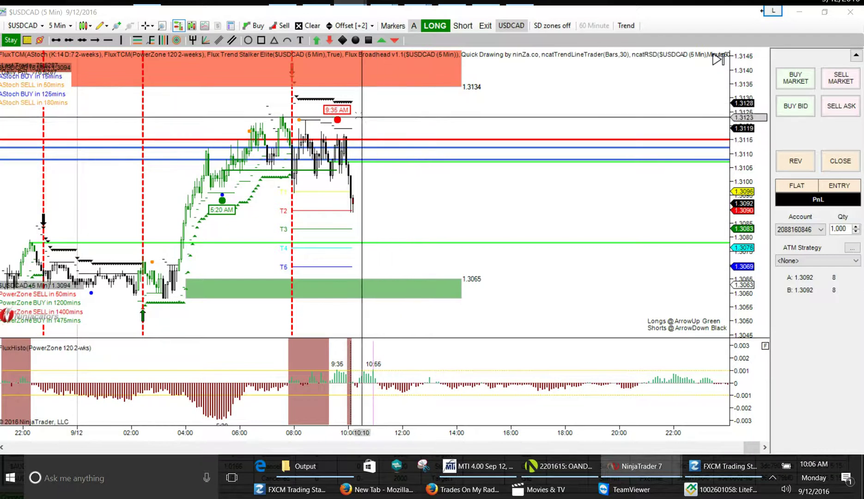
Examine the USDCAD 5-minute chart of 9/12/2016, comparing its price swings with the Flux histogram around 9:35 and 10:55.
scroll(370, 140, up, 1)
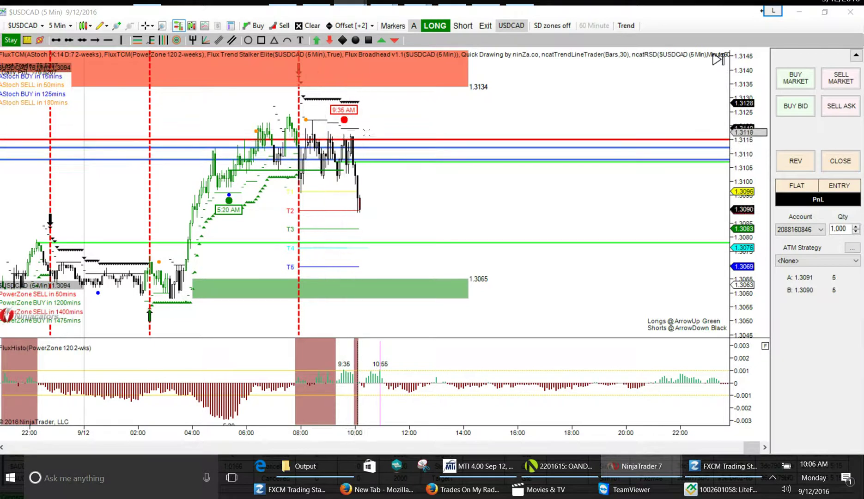
drag(231, 328, 396, 304)
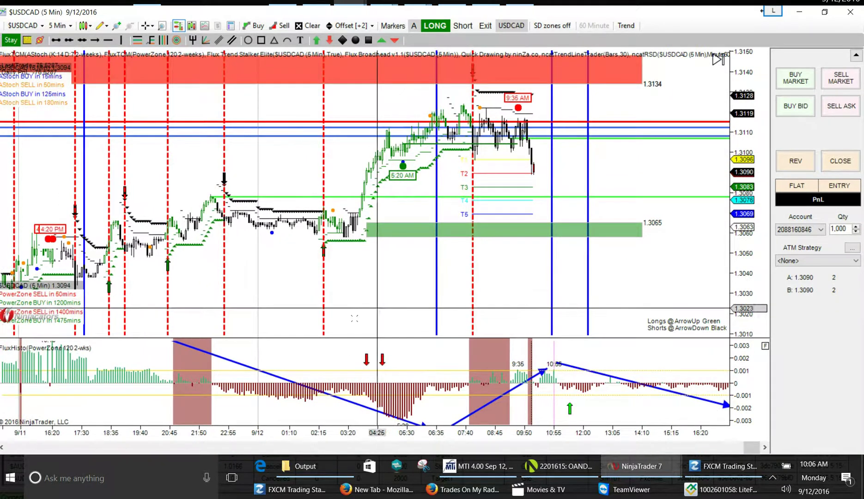
drag(295, 318, 250, 314)
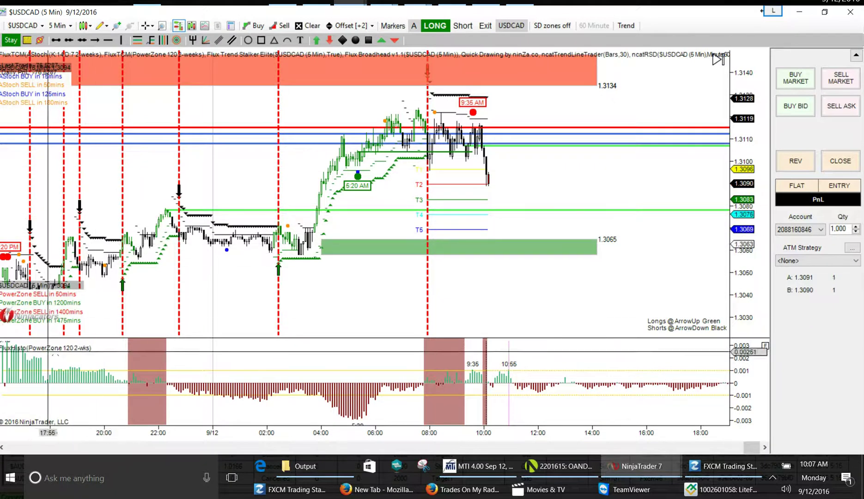
scroll(279, 285, down, 3)
drag(353, 266, 181, 278)
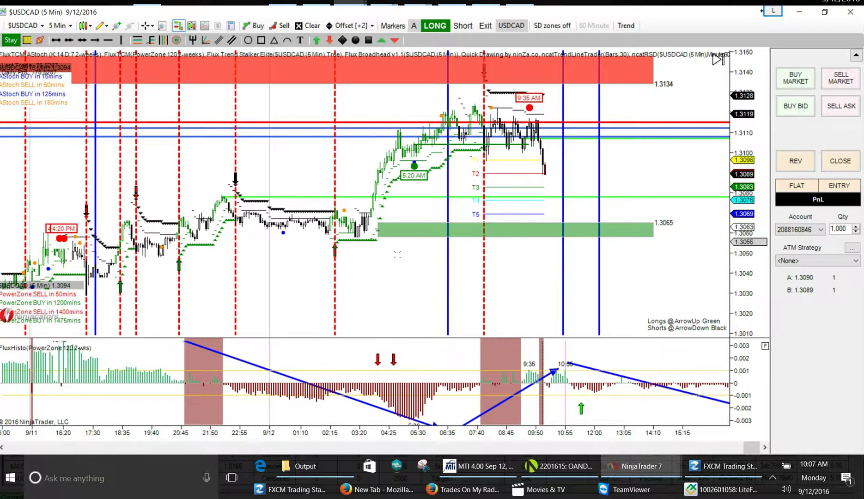
drag(378, 299, 318, 303)
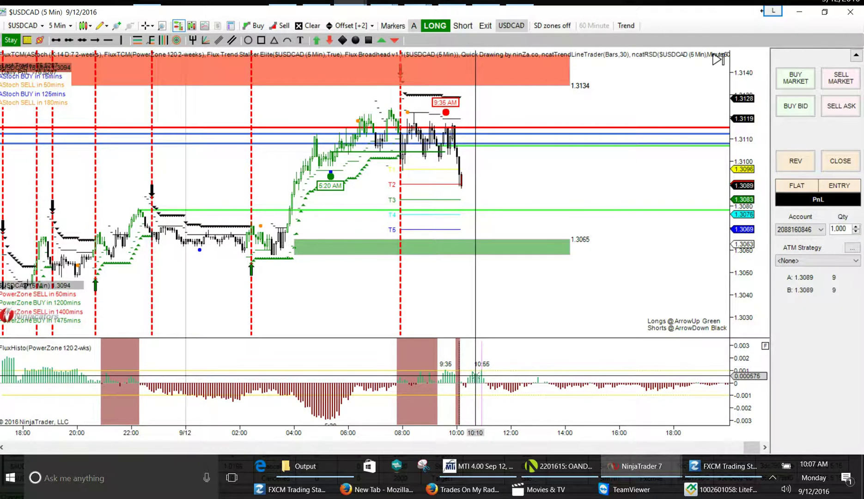
drag(578, 302, 351, 278)
drag(485, 278, 548, 292)
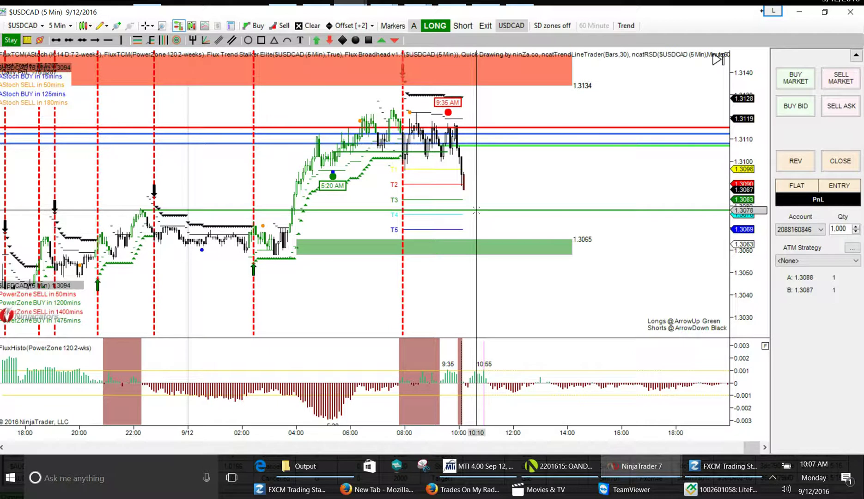
click(640, 467)
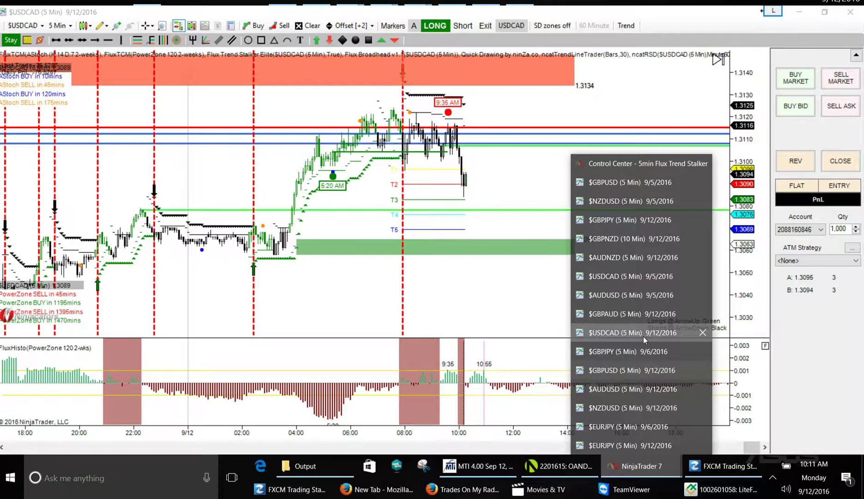
click(644, 337)
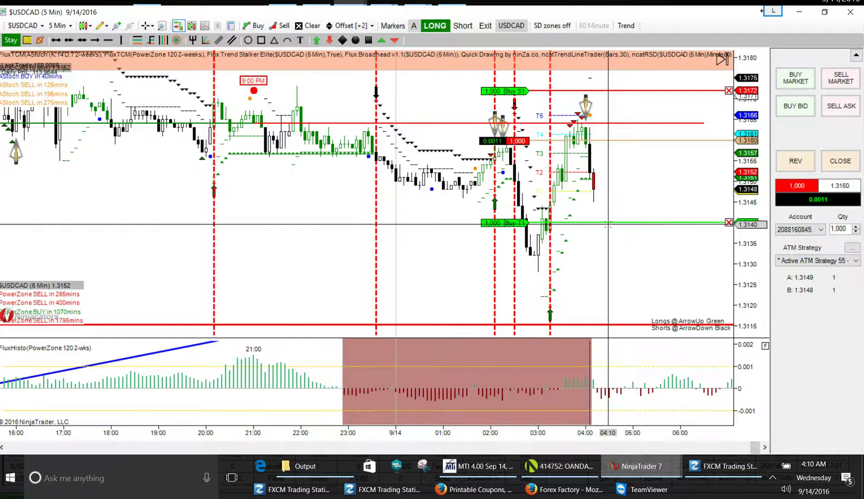
Examine the projected 9/14 USDCAD histogram up to the 8:50 and 10:45 marks, and close the Alarms List window.
scroll(601, 266, down, 5)
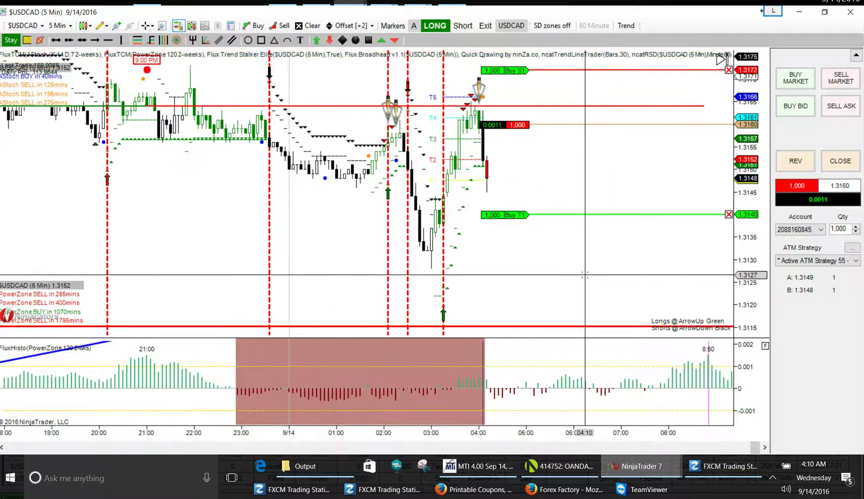
scroll(585, 275, down, 2)
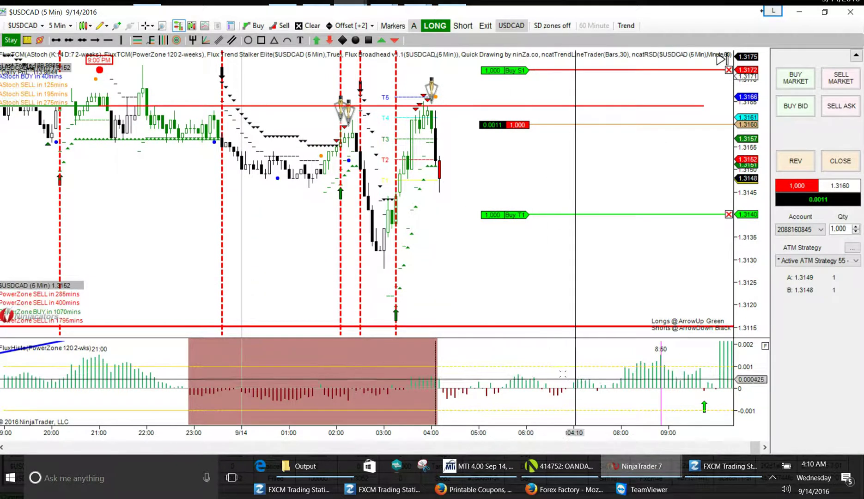
scroll(581, 330, down, 3)
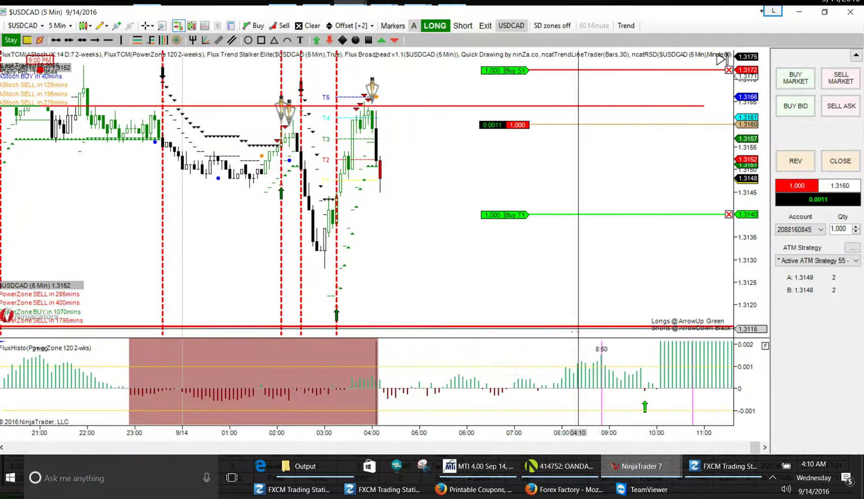
scroll(581, 330, down, 2)
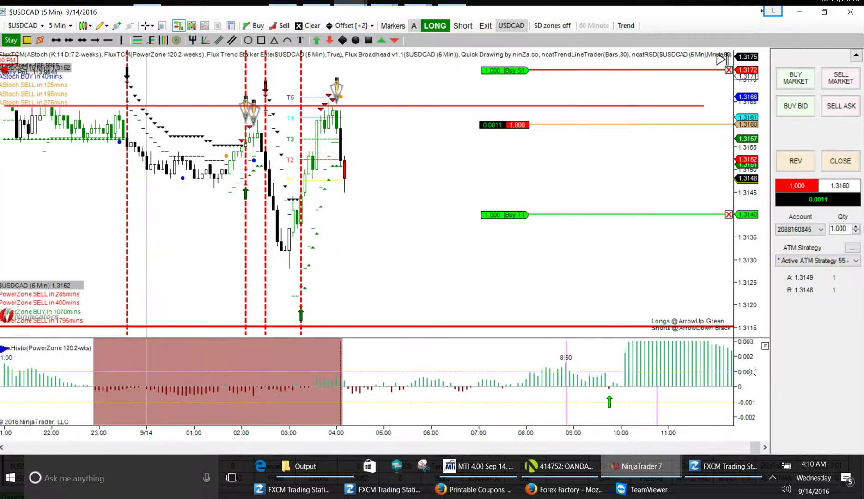
scroll(589, 387, down, 1)
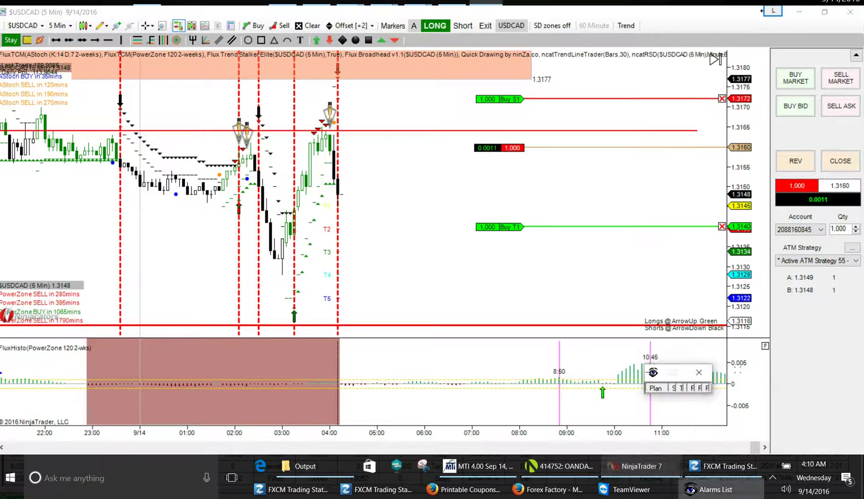
click(699, 374)
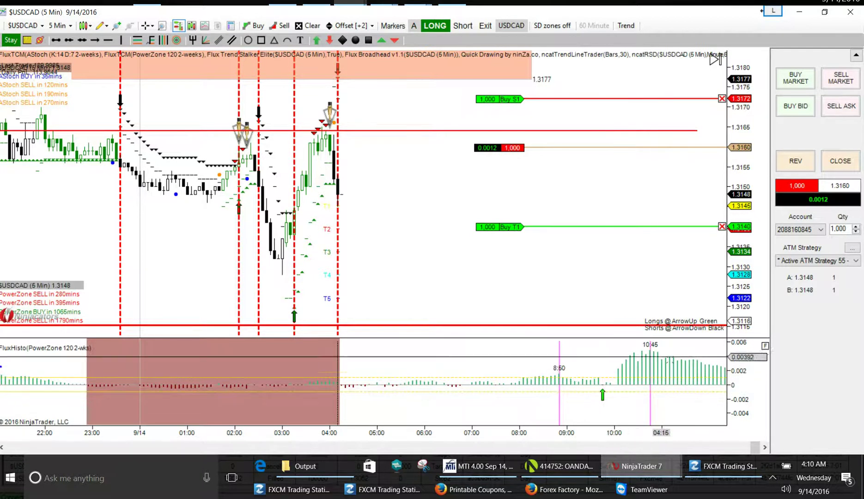
drag(617, 398, 558, 403)
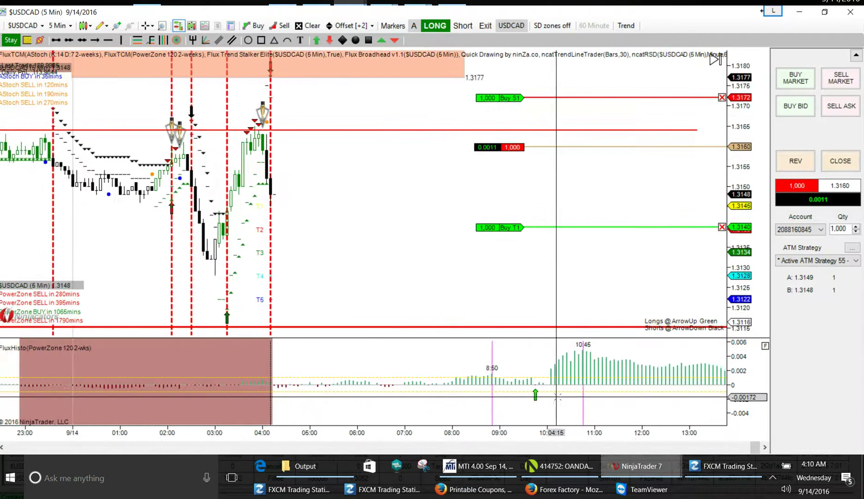
drag(749, 344, 746, 362)
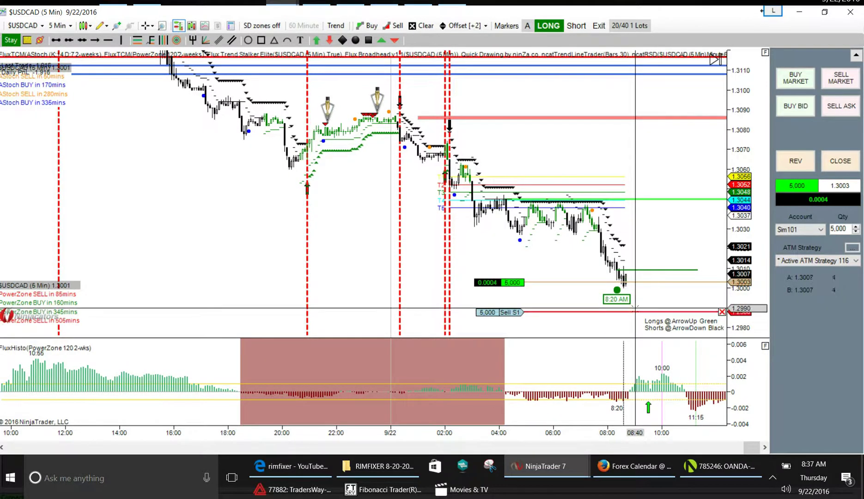
Mark the 9/22 USDCAD histogram with two red down arrows at about 12:45 and 13:25.
mouse_move(481, 277)
mouse_down()
mouse_move(330, 281)
mouse_move(481, 264)
mouse_up()
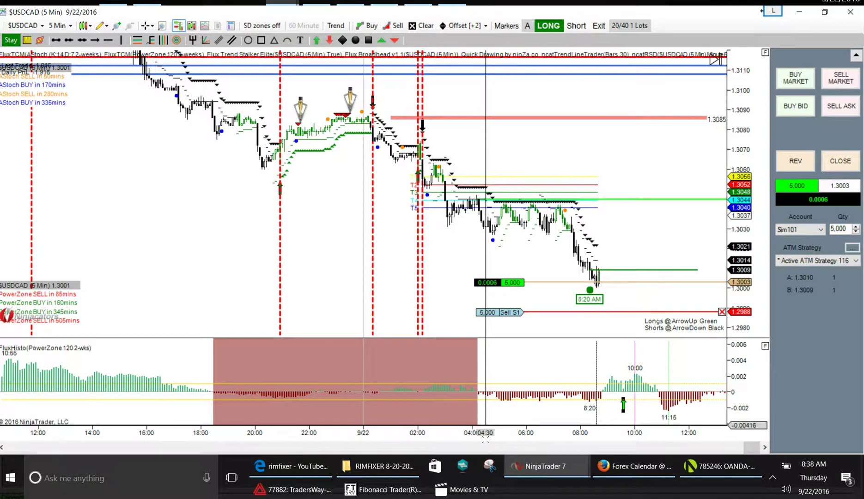
drag(465, 441, 438, 442)
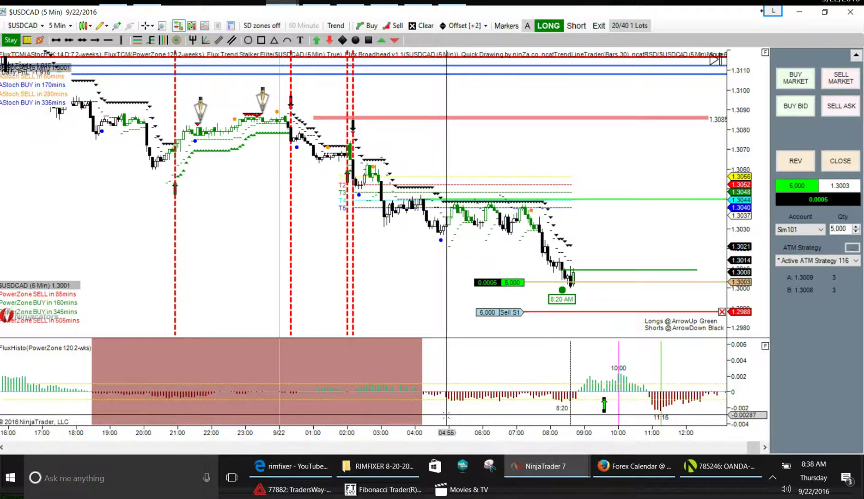
scroll(470, 346, down, 3)
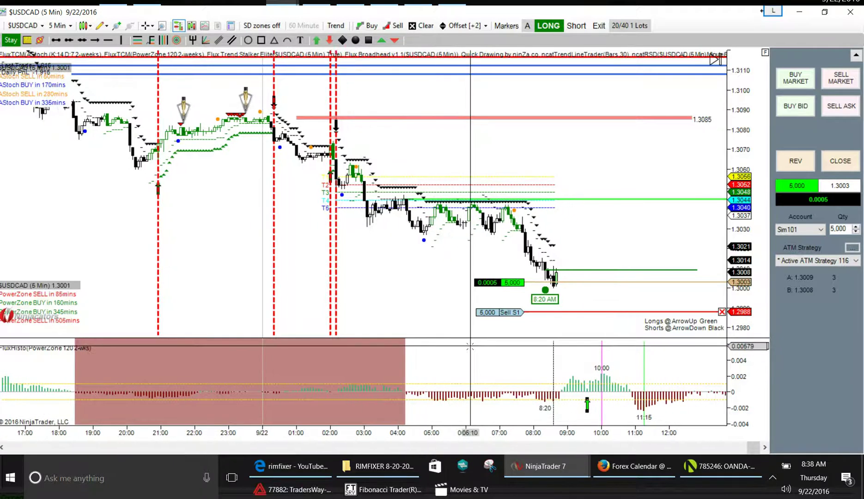
scroll(470, 346, down, 10)
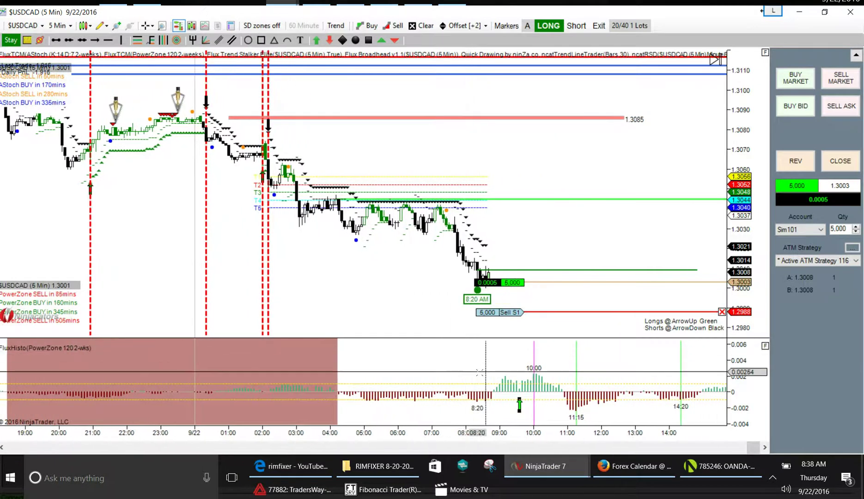
scroll(476, 371, down, 20)
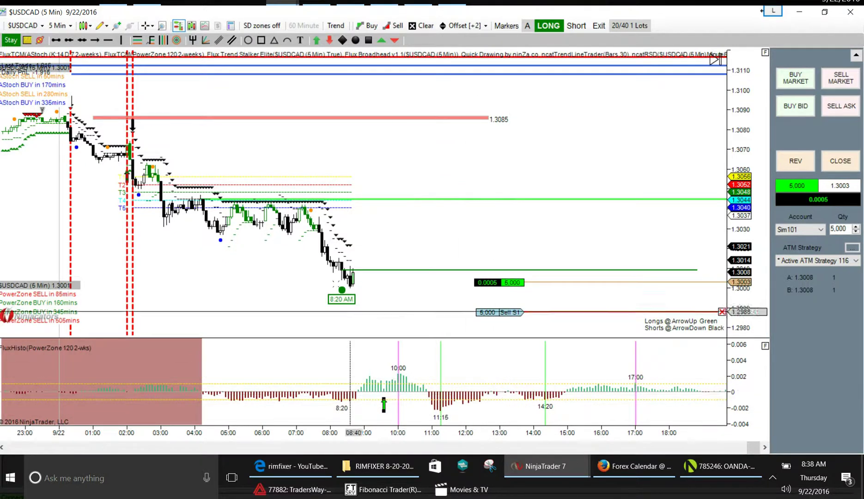
click(329, 40)
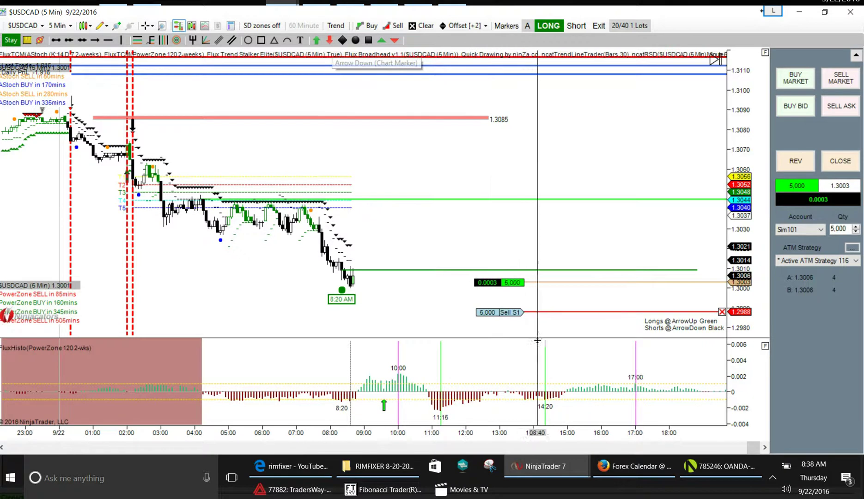
click(510, 369)
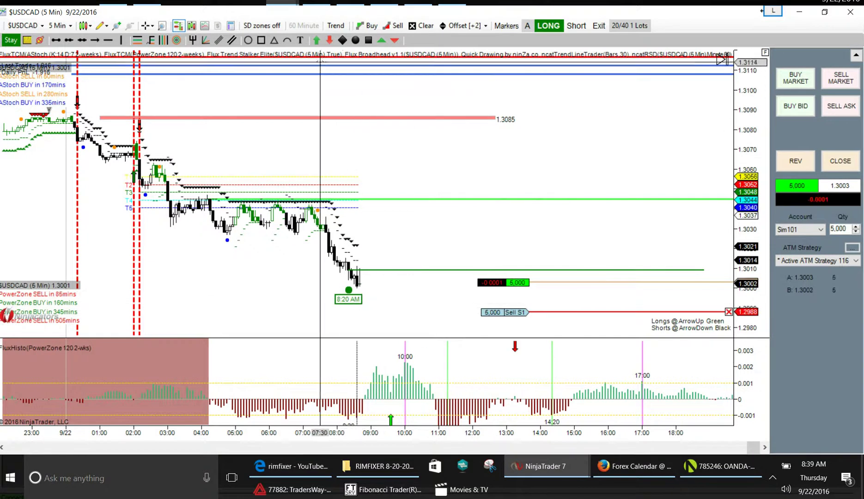
click(328, 42)
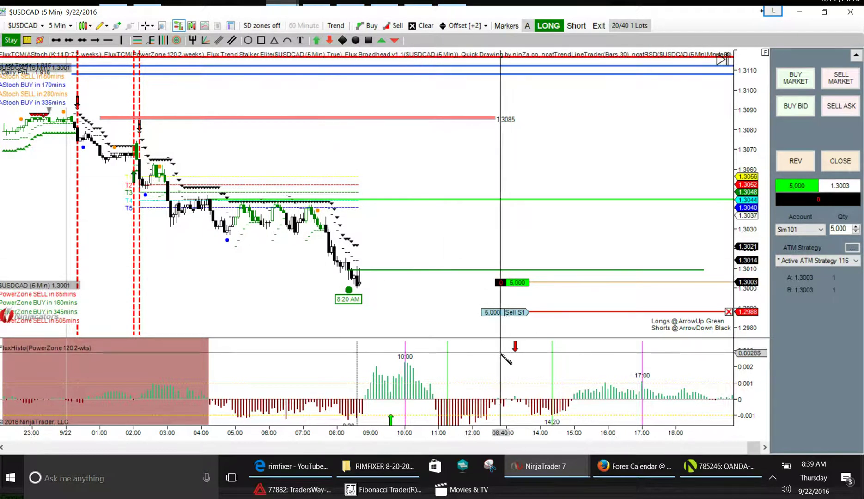
click(499, 386)
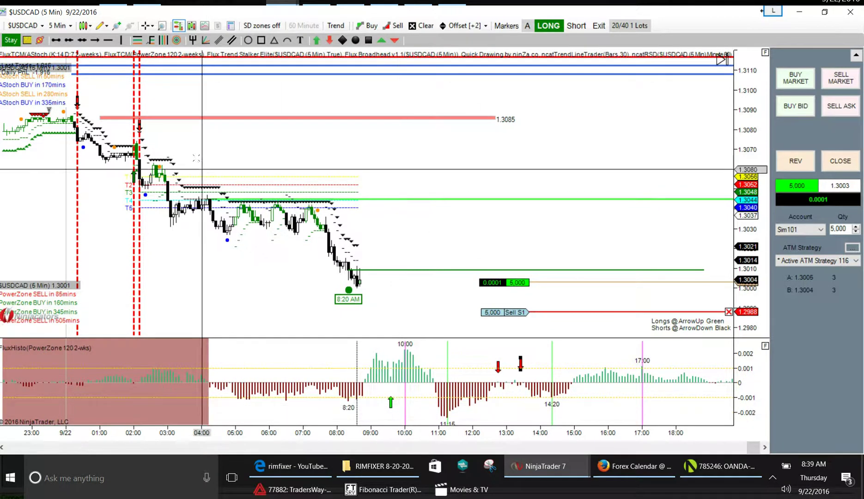
Draw blue arrow lines along the histogram swings from 8:20 through 10:00, 11:15, 13:00 and 14:20 to 17:00.
click(95, 40)
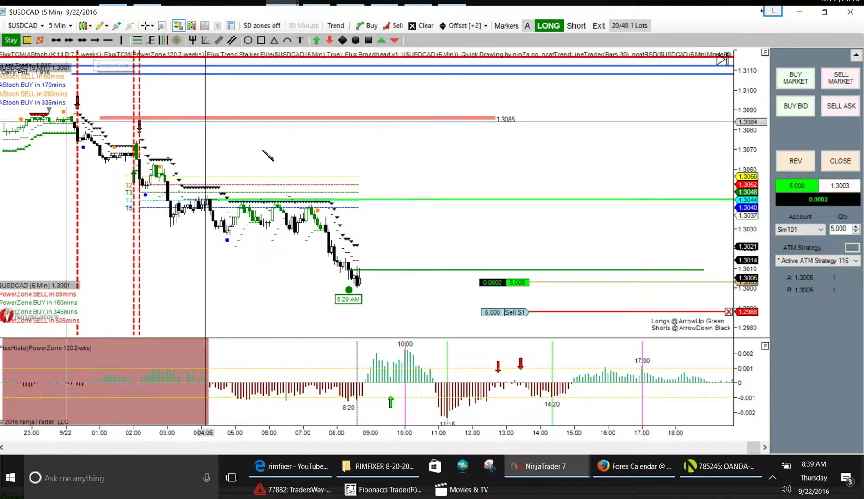
mouse_move(555, 405)
mouse_down()
mouse_move(686, 351)
mouse_move(638, 365)
mouse_up()
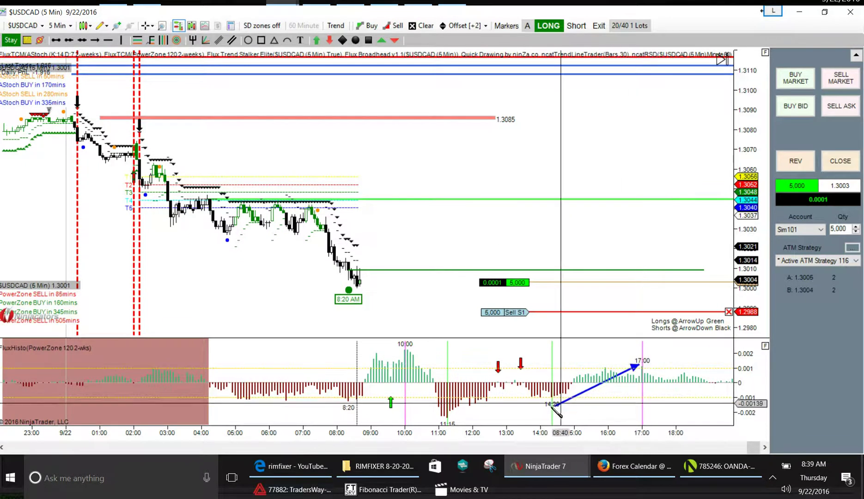
mouse_move(354, 403)
mouse_down()
mouse_move(404, 348)
mouse_move(436, 421)
mouse_move(504, 388)
mouse_up()
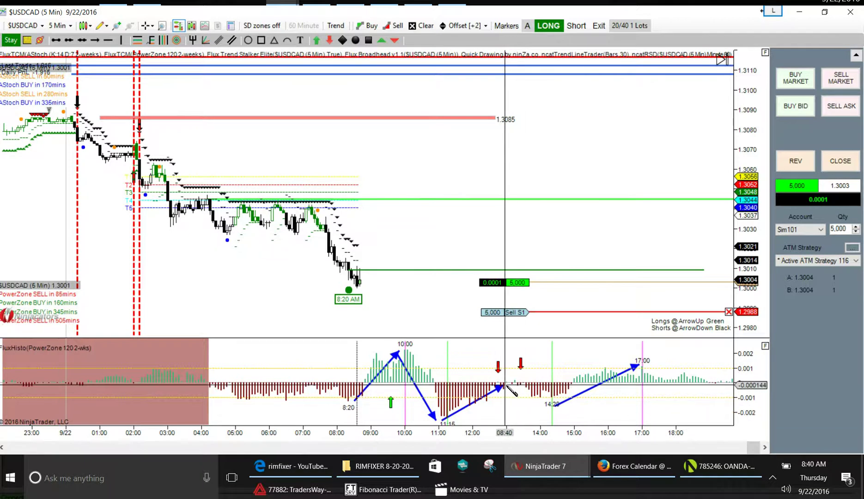
drag(508, 386, 548, 414)
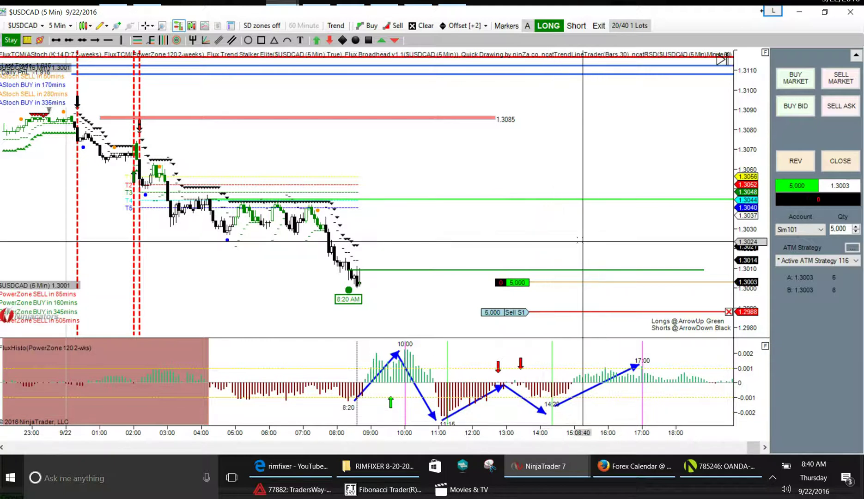
drag(615, 240, 428, 259)
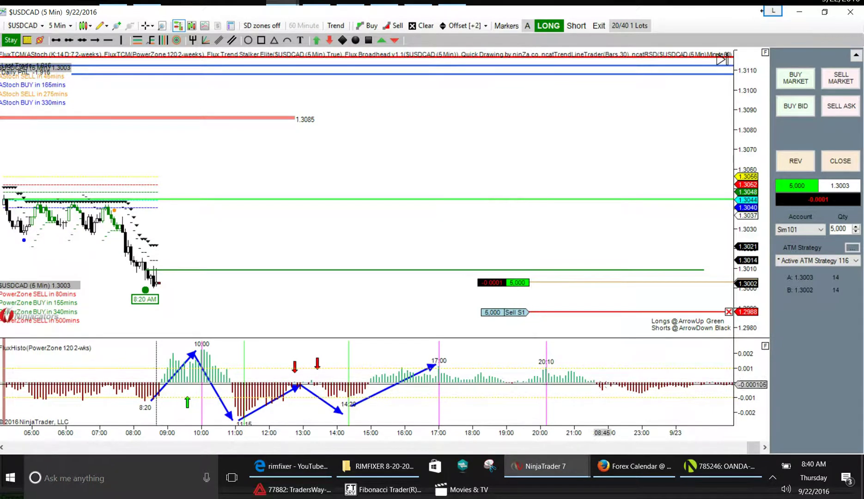
drag(538, 239, 373, 240)
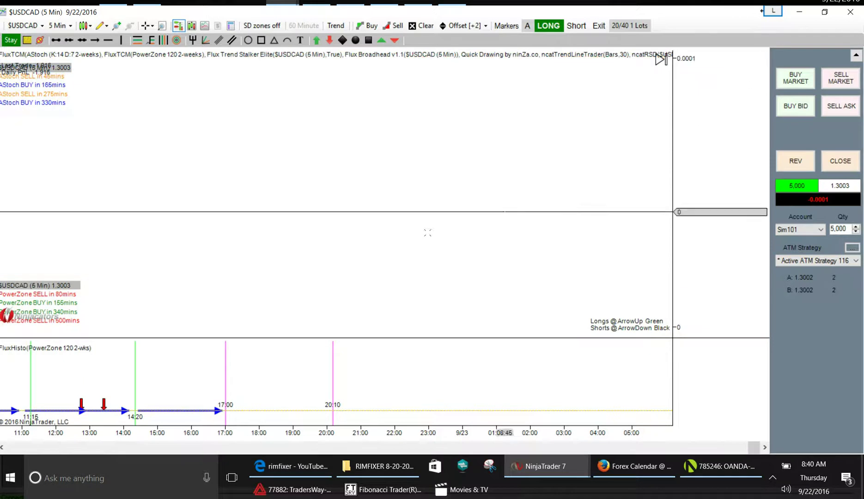
Mark the projected USDCAD histogram with green up arrows at about 23:00 on 9/22 and 2:00 on 9/23.
scroll(260, 234, up, 3)
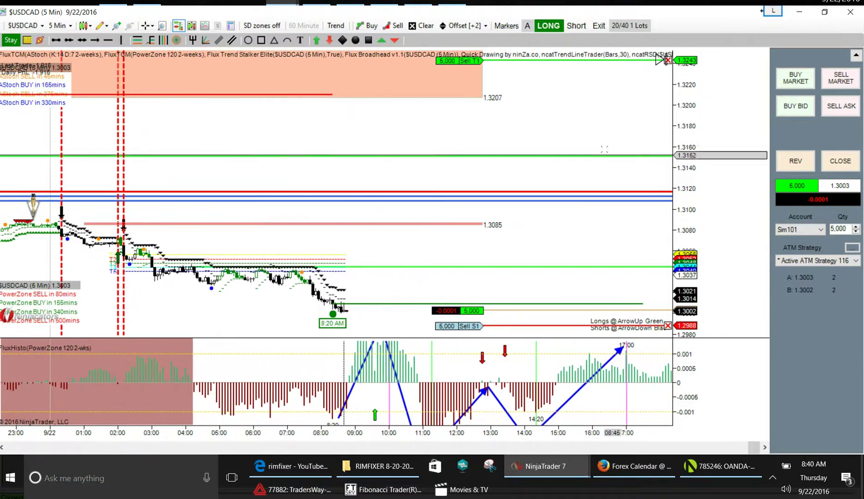
scroll(592, 124, down, 4)
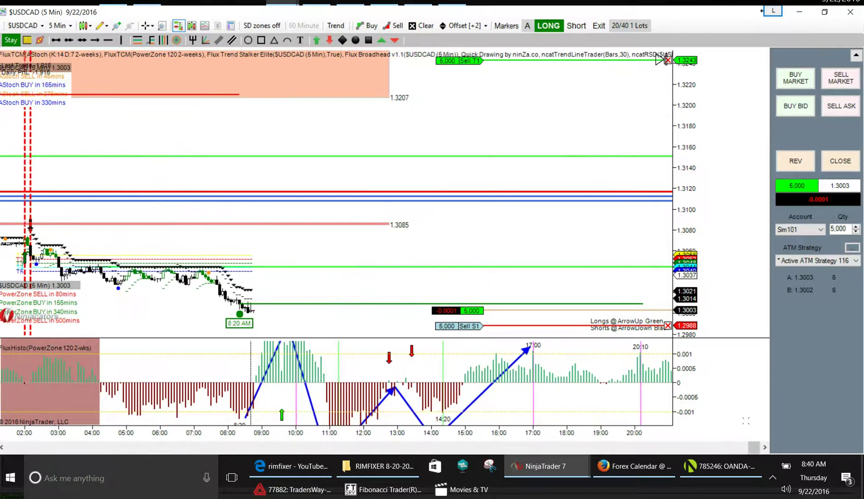
drag(697, 368, 720, 446)
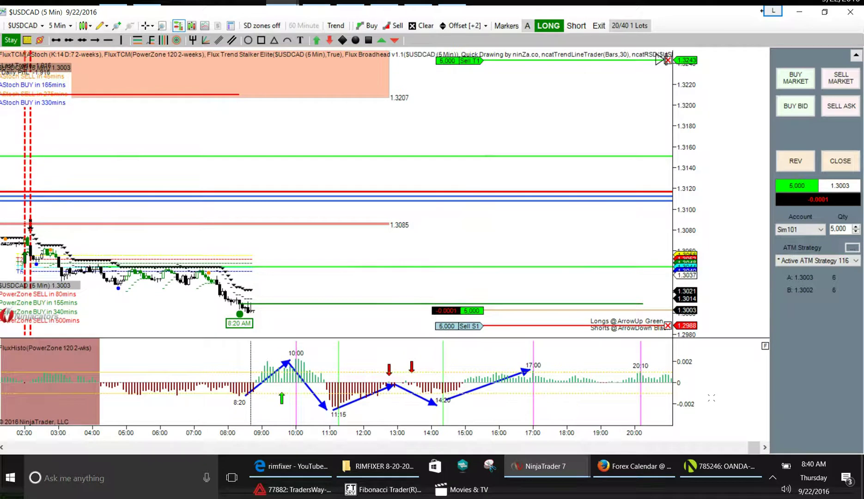
scroll(713, 400, down, 10)
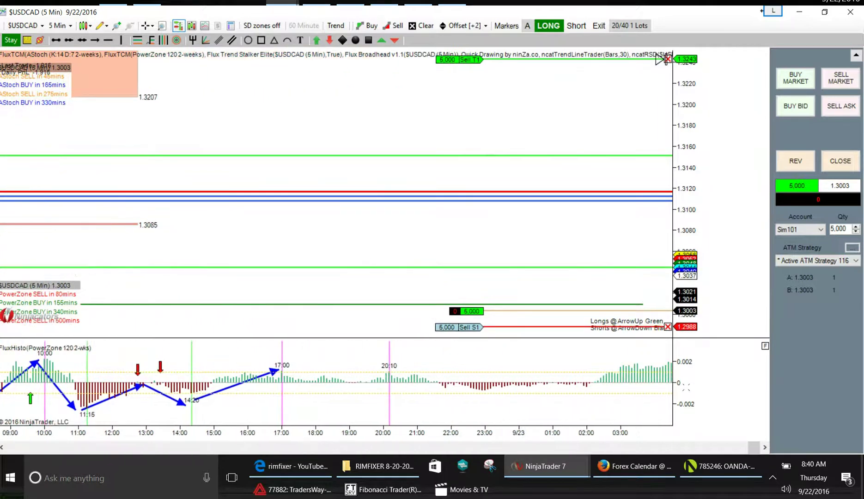
drag(291, 439, 353, 437)
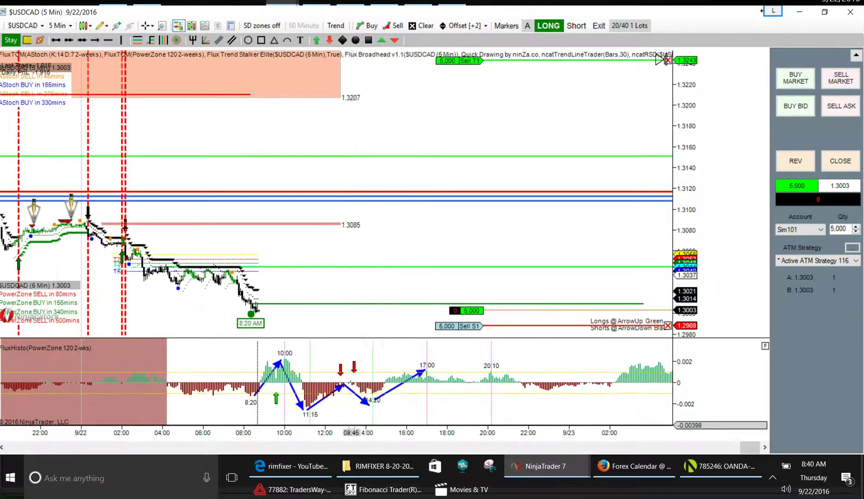
scroll(350, 428, down, 10)
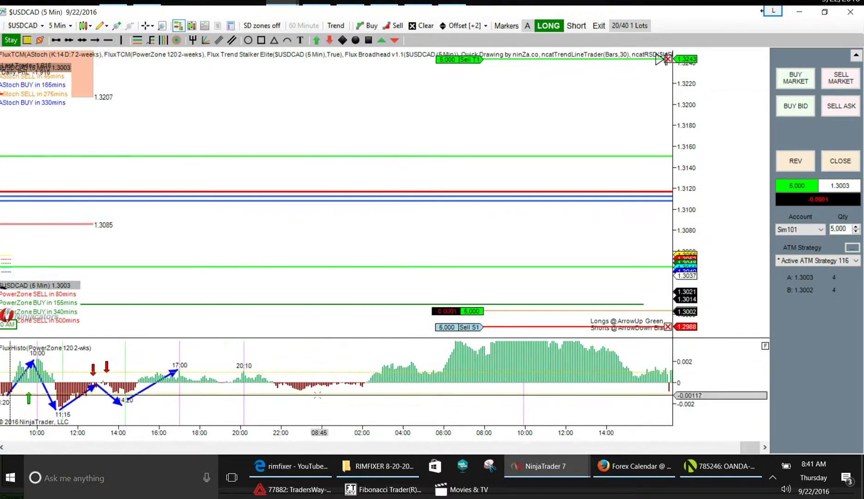
click(317, 40)
click(302, 404)
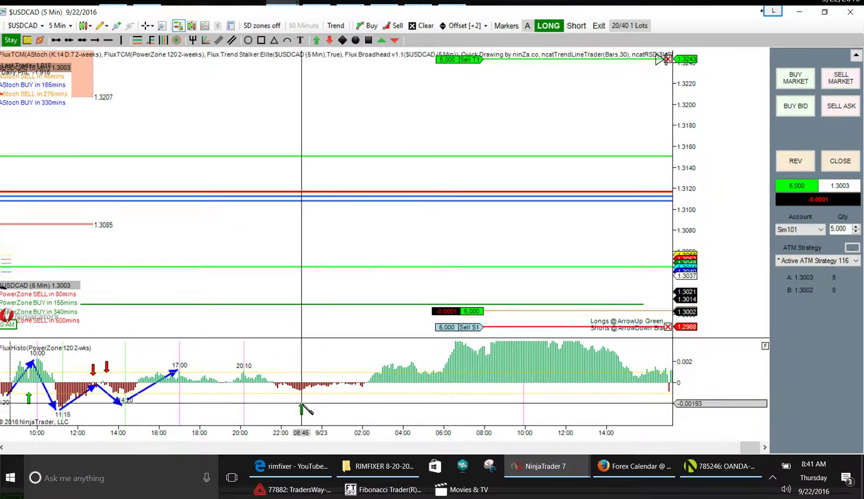
click(363, 394)
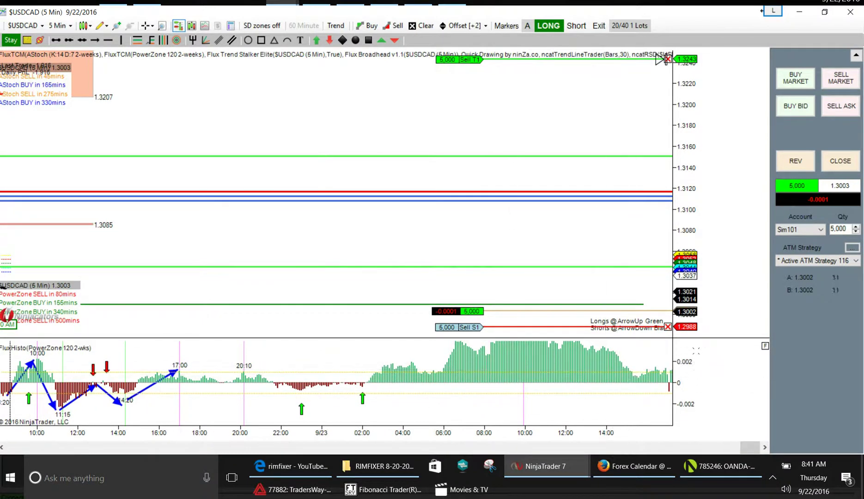
Rescale the histogram's value axis to examine the full projected 9/23 peak around the 9:55 mark.
drag(691, 346, 707, 405)
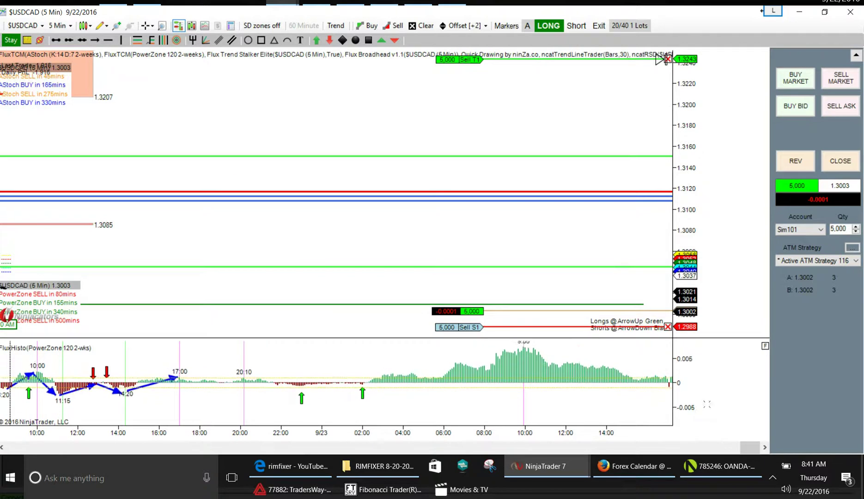
drag(705, 365, 706, 402)
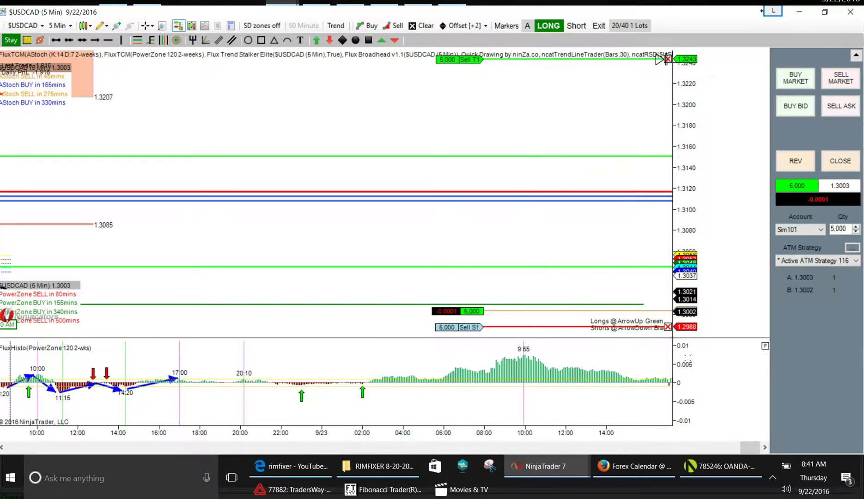
drag(684, 355, 684, 342)
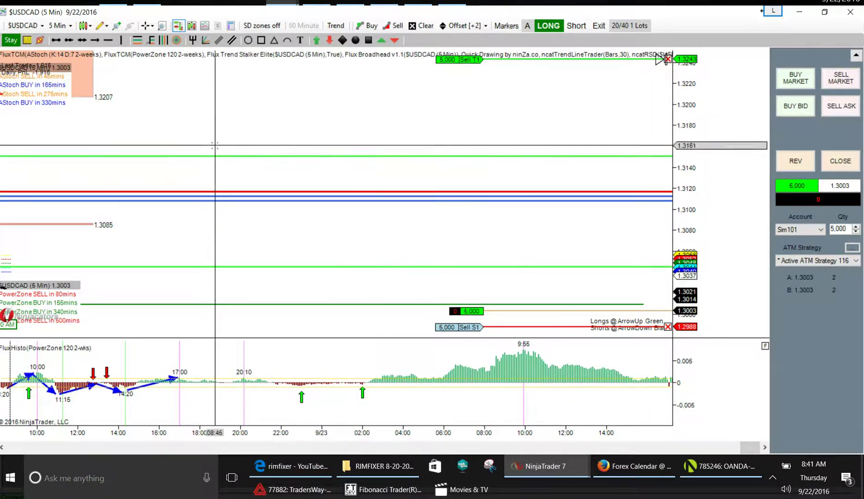
drag(220, 115, 307, 116)
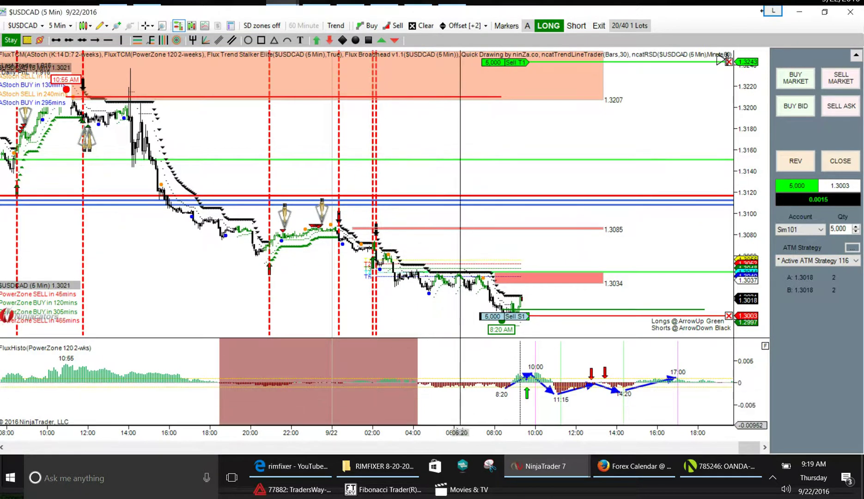
Examine the USDCAD price decline from the 10:55 AM mark on 9/21 to the 8:20 AM mark on 9/22.
scroll(460, 433, up, 3)
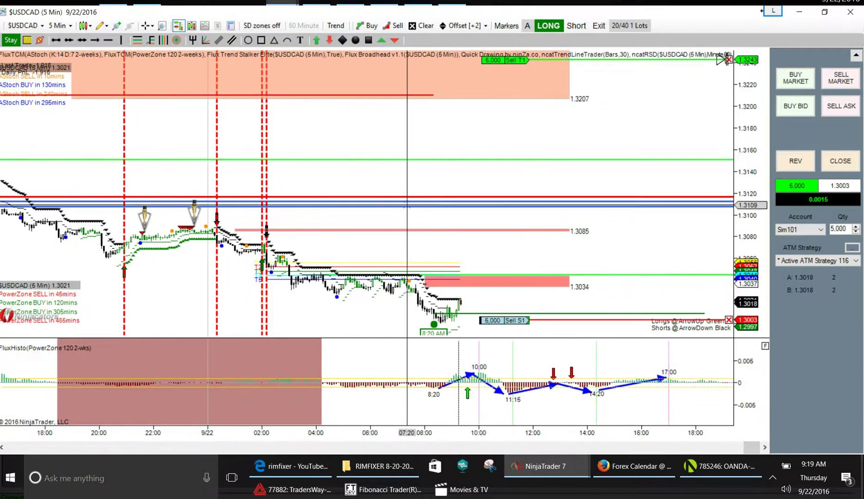
scroll(405, 208, up, 5)
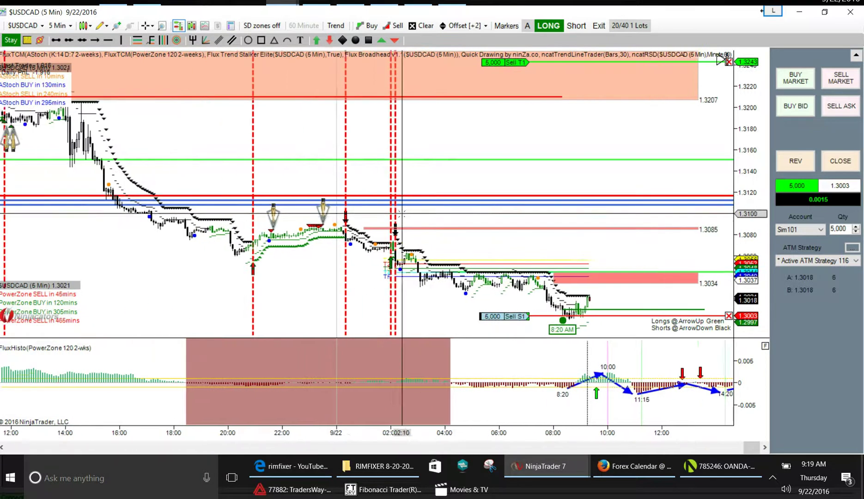
scroll(416, 204, up, 1)
scroll(492, 162, up, 1)
scroll(493, 162, up, 1)
scroll(499, 162, down, 1)
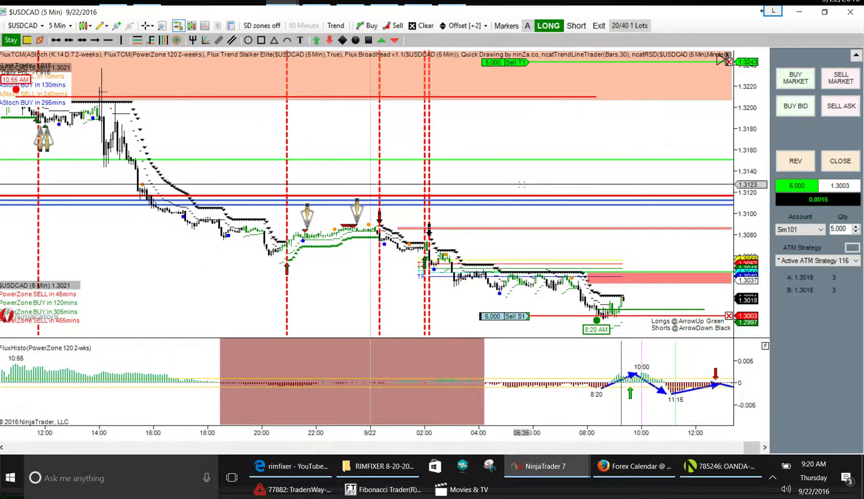
drag(521, 186, 496, 180)
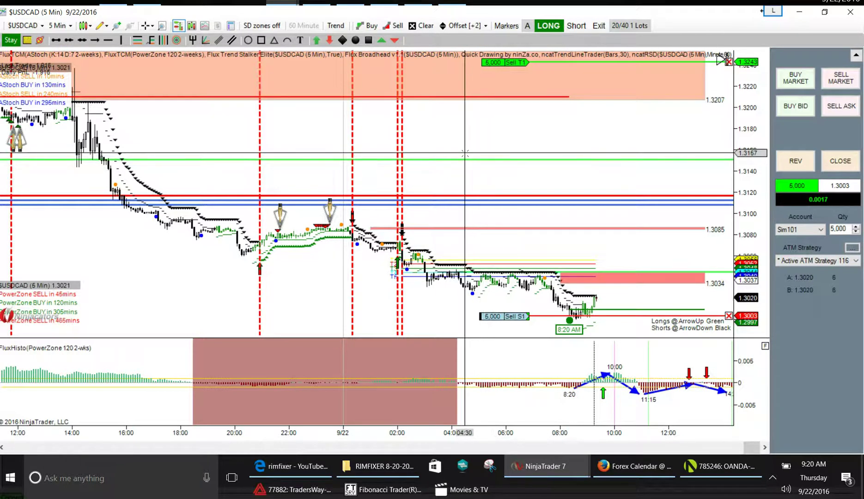
scroll(465, 152, down, 8)
scroll(464, 152, down, 2)
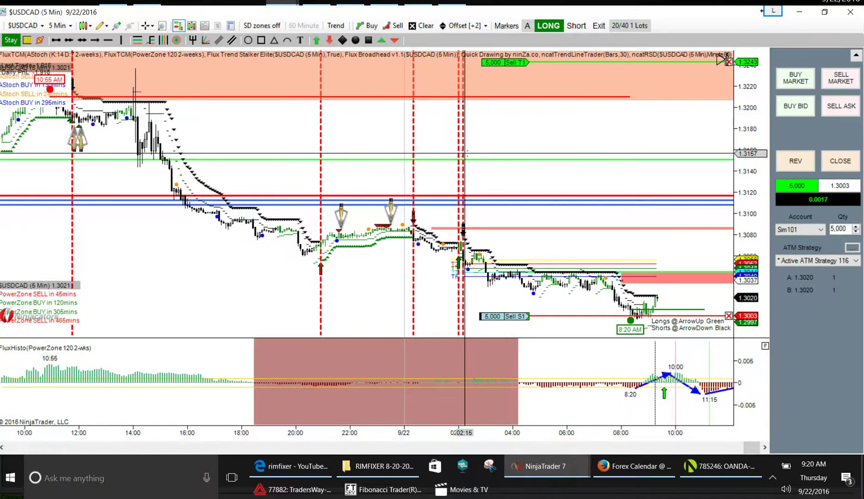
scroll(466, 153, down, 1)
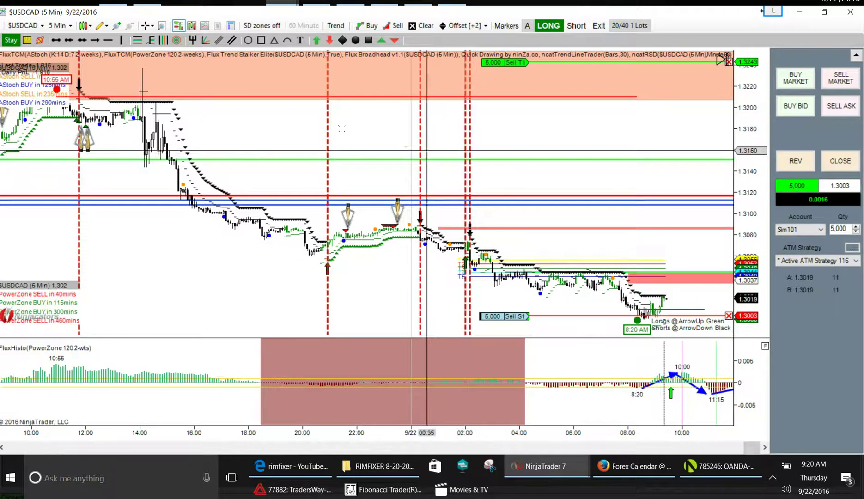
Compare the price around the 10:00 AM mark with the projected histogram swings to 11:15 and 14:20.
scroll(464, 152, down, 5)
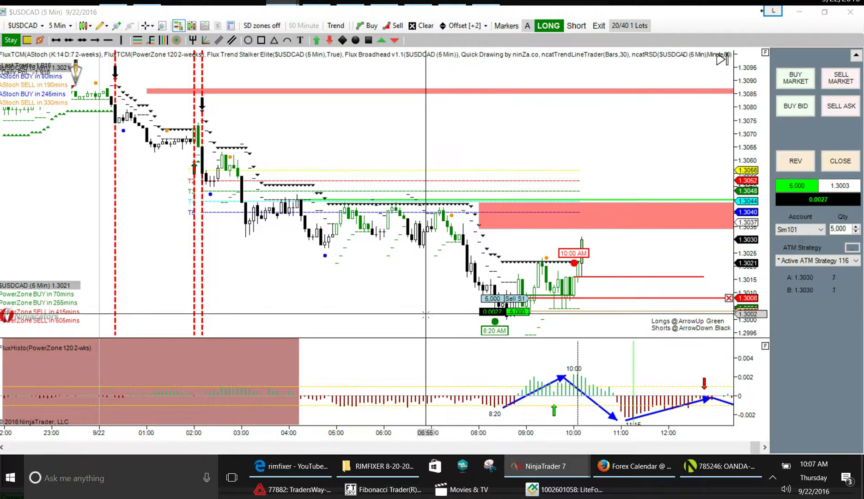
scroll(425, 314, down, 5)
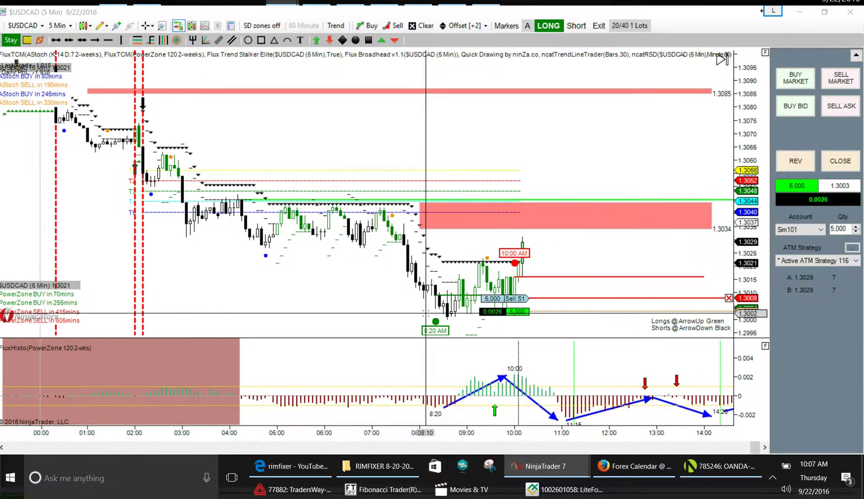
scroll(425, 313, down, 5)
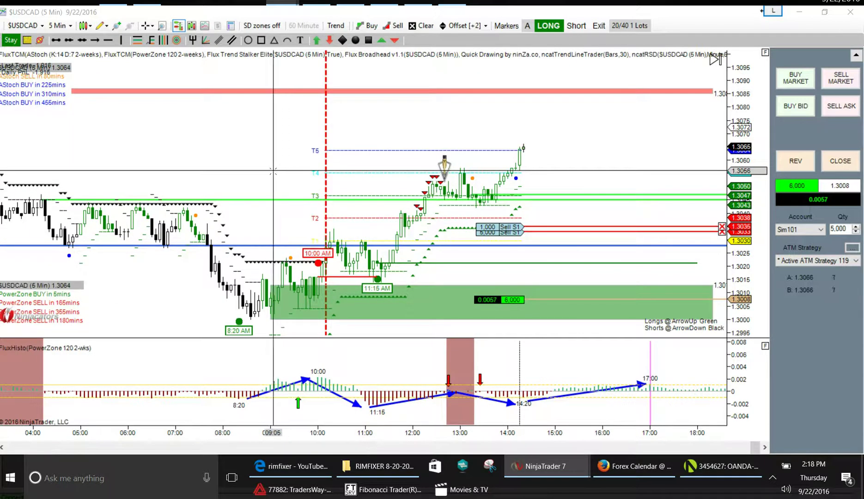
Measure the price rise from the low after the 8:20 AM mark to the high near 14:20, remove the measurement and repeat it.
drag(280, 171, 322, 183)
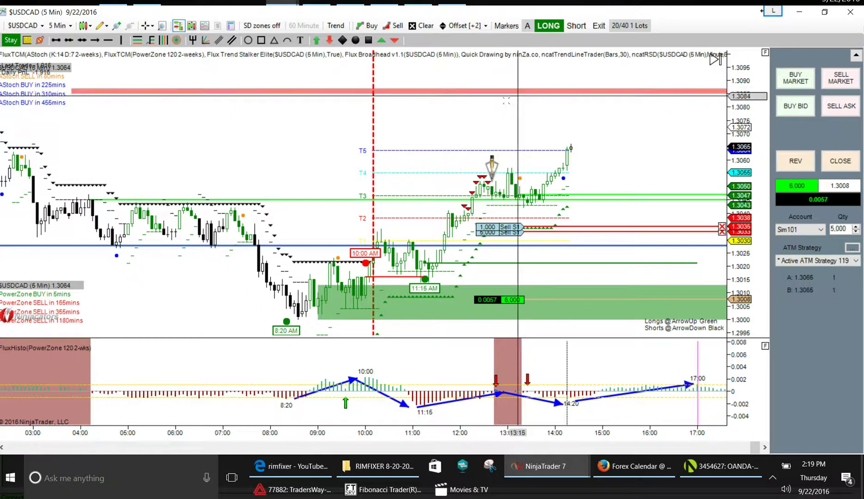
click(27, 40)
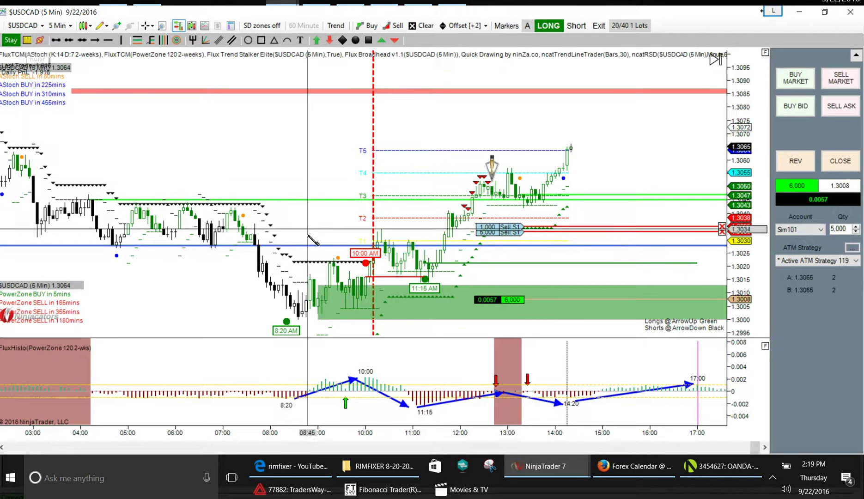
click(299, 319)
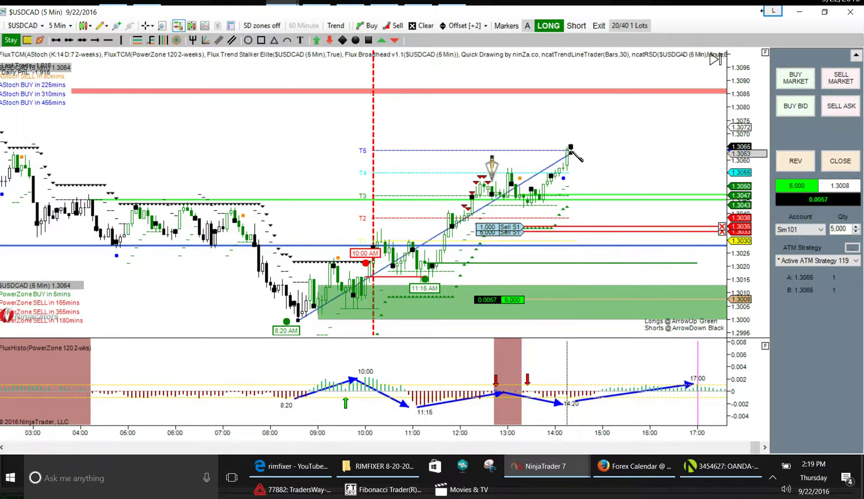
click(571, 147)
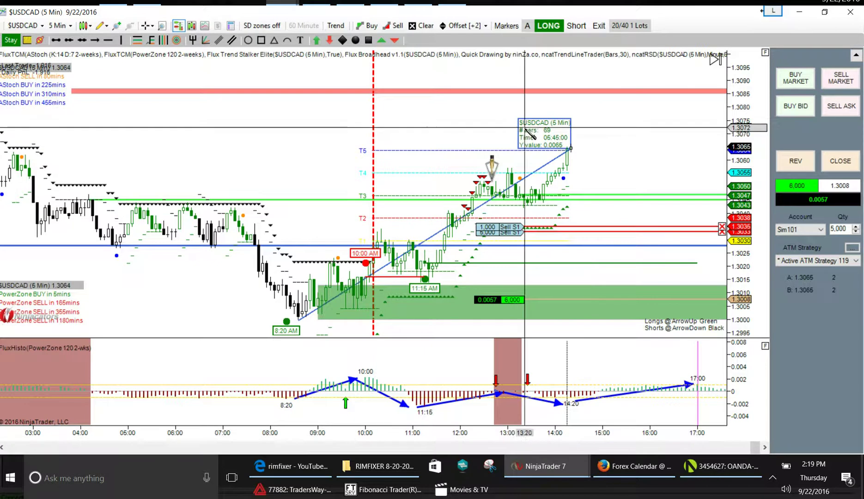
right_click(571, 132)
click(590, 159)
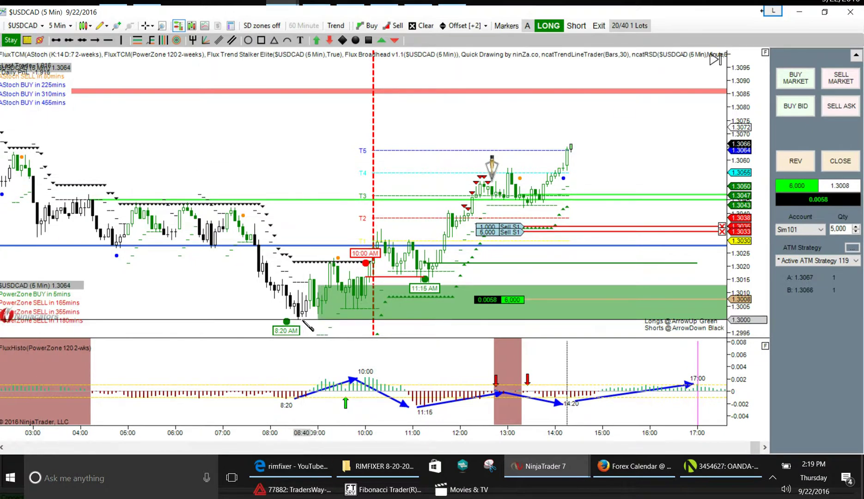
drag(303, 320, 571, 132)
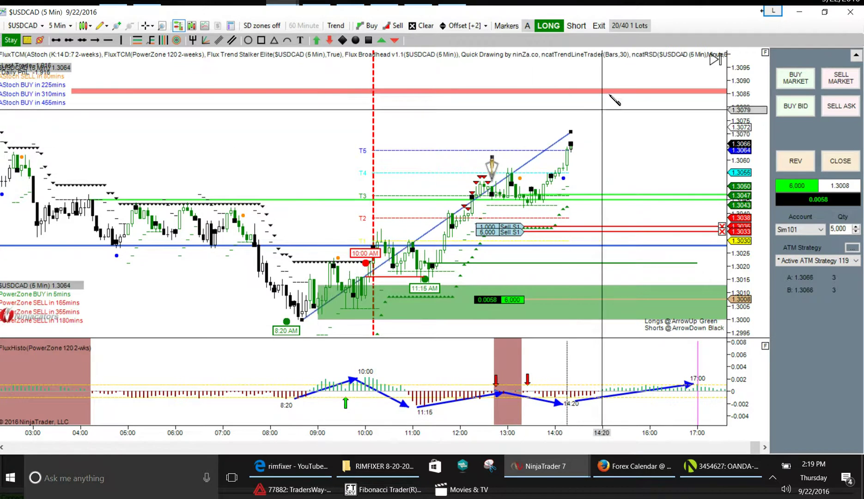
drag(571, 132, 544, 91)
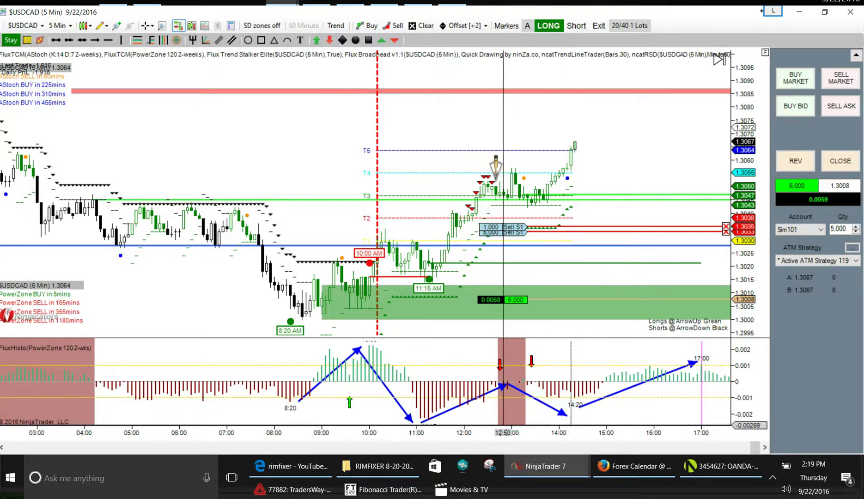
Review the USDCAD chart back to 9/21 and return to the 9/22 rise and its T2 to T5 levels.
click(501, 442)
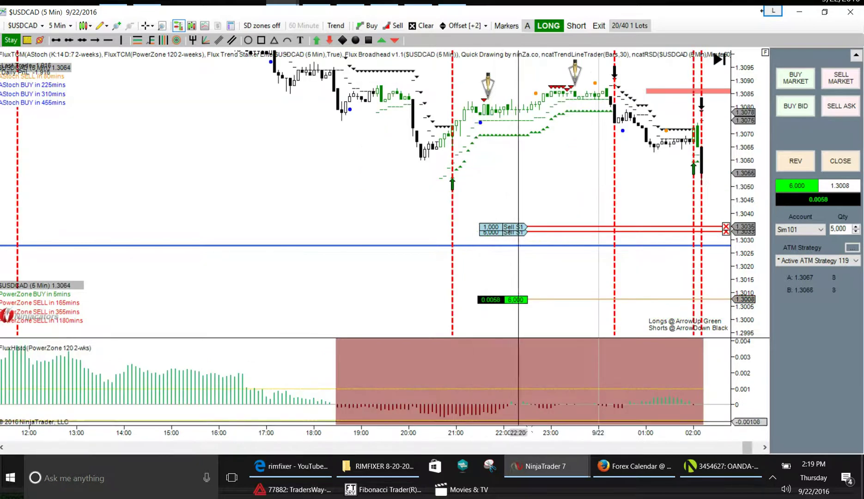
drag(749, 452, 760, 449)
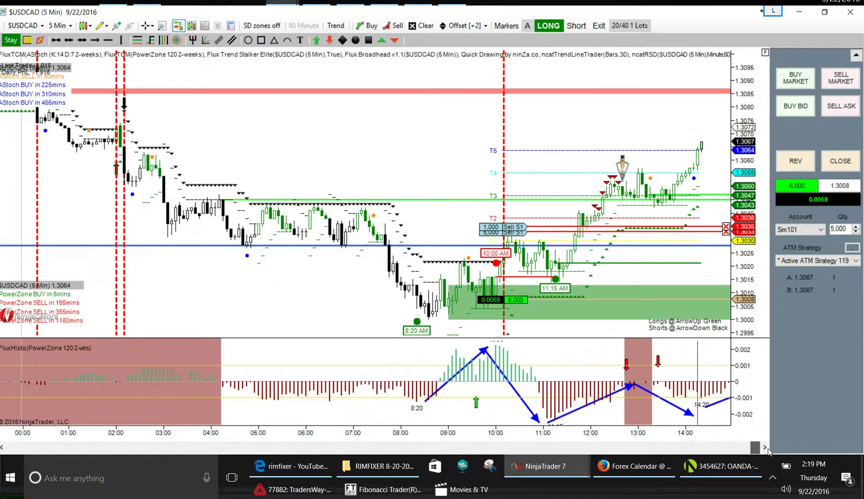
scroll(364, 137, down, 5)
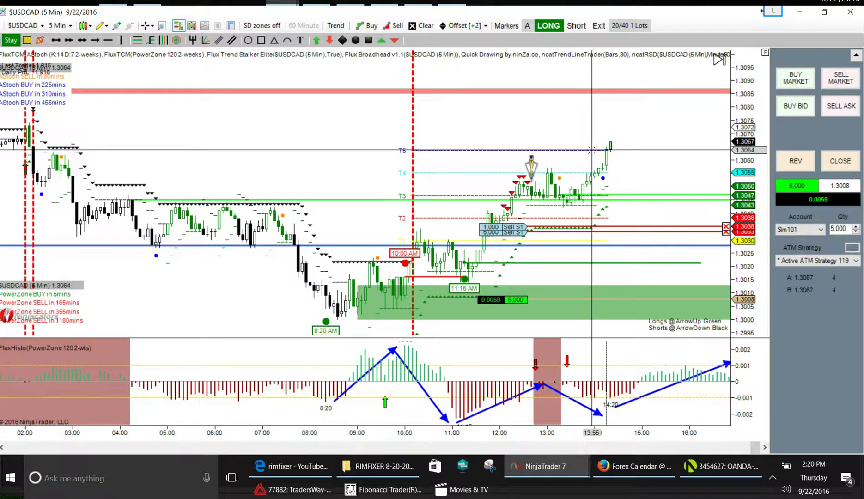
click(508, 126)
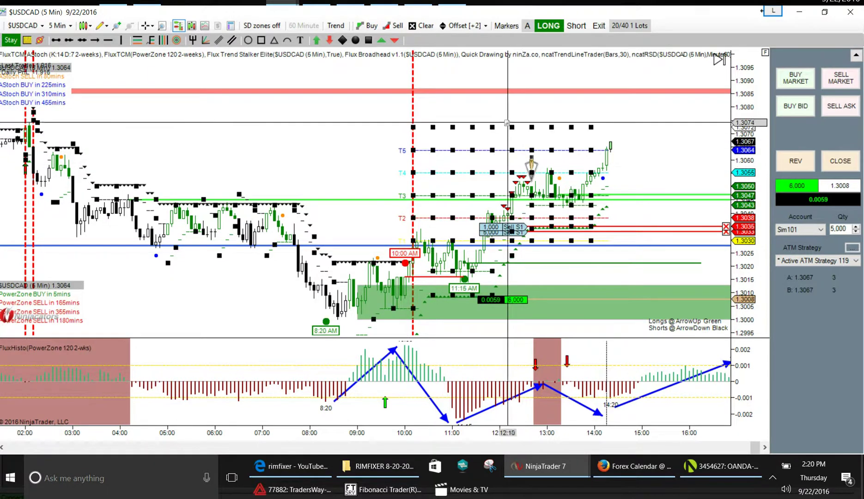
click(337, 129)
drag(349, 160, 330, 161)
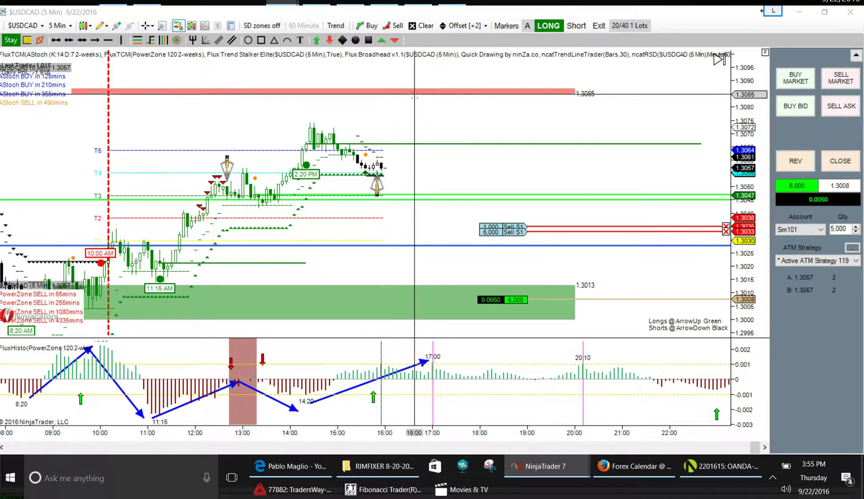
Mark the 1.3085 resistance level with a horizontal line and measure the price distance up to it from the latest bars.
click(109, 41)
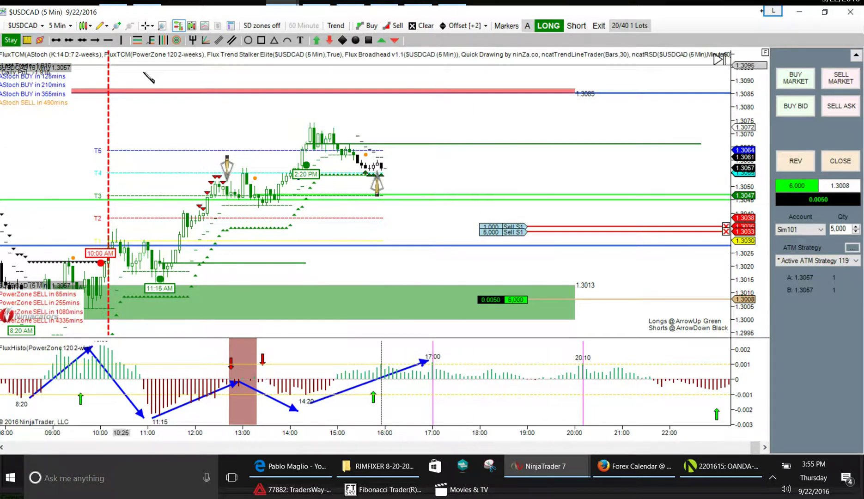
click(382, 175)
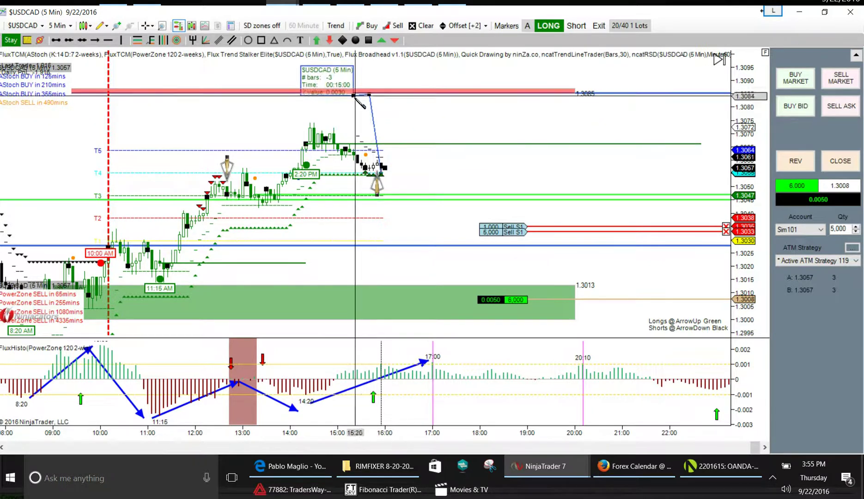
key(Escape)
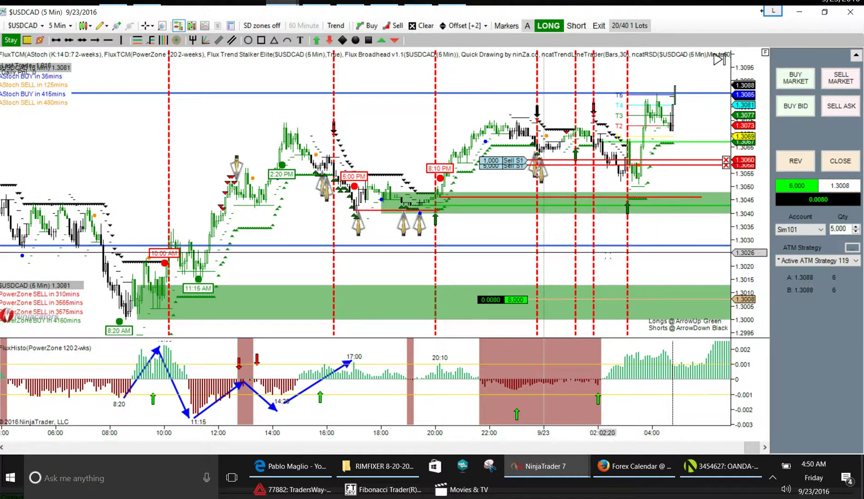
Rescale the PowerZone histogram to fit the projected 9:55 peak and compare it with the USDCAD price action into 9/23.
drag(499, 241, 438, 241)
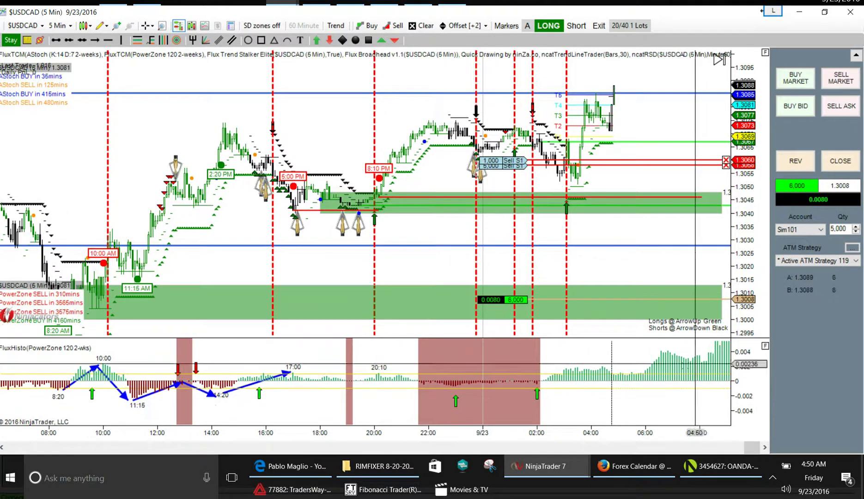
drag(600, 275, 505, 275)
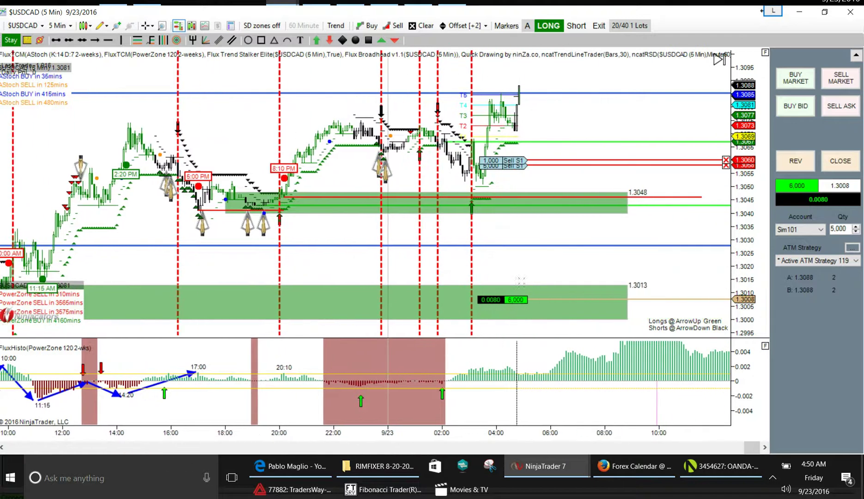
drag(742, 351, 746, 384)
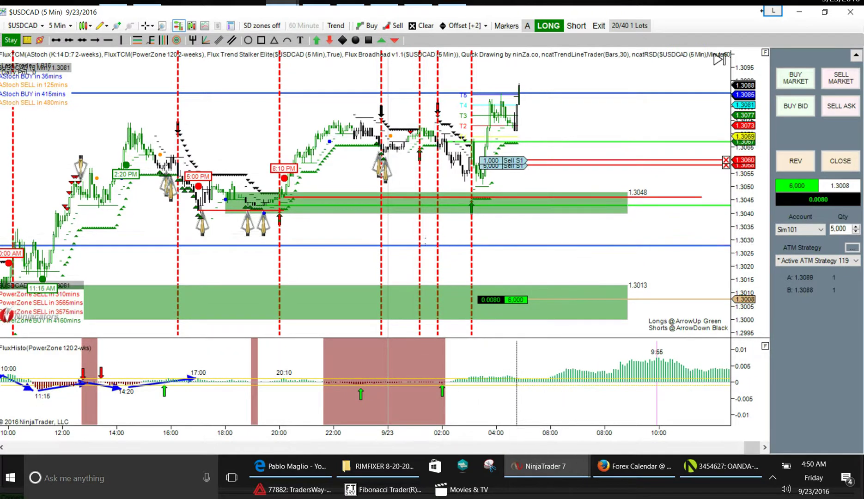
drag(356, 236, 405, 236)
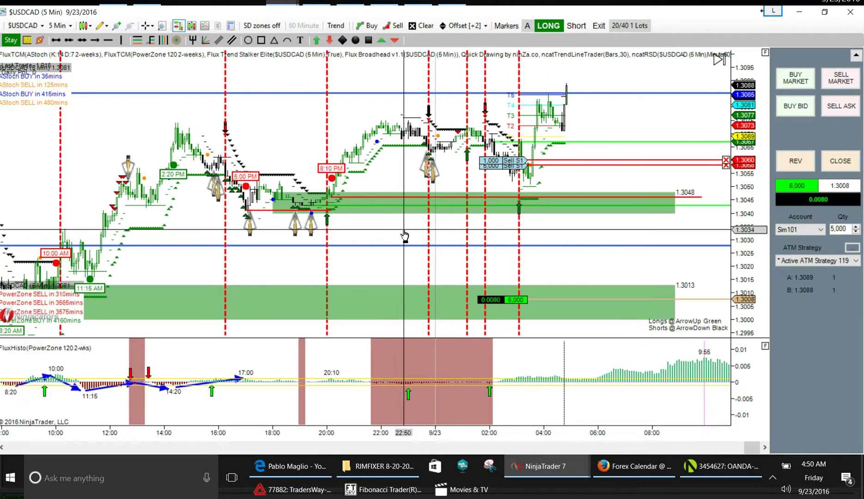
drag(405, 236, 432, 237)
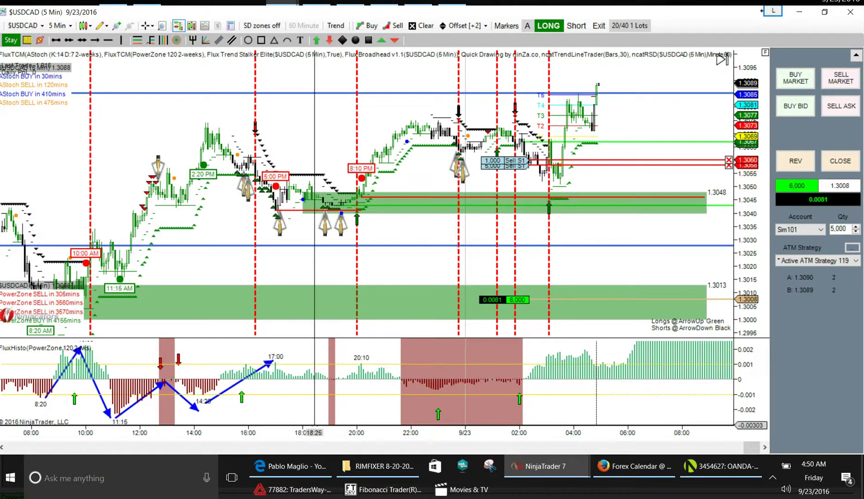
click(534, 470)
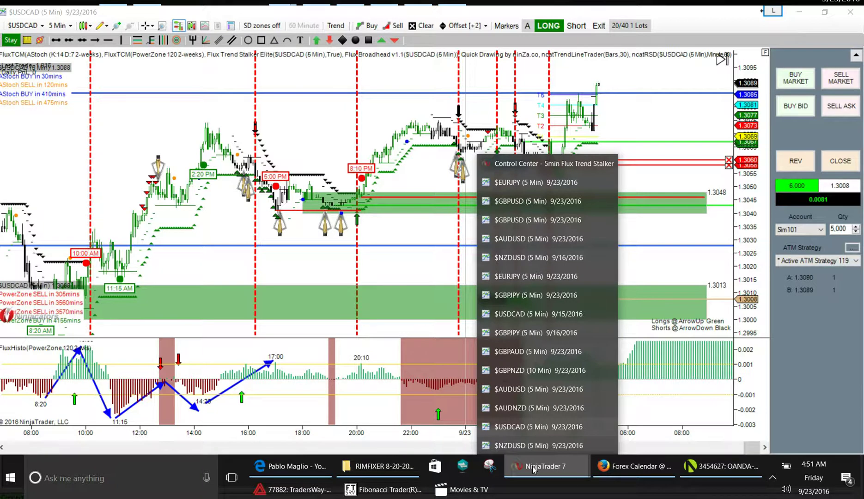
click(534, 470)
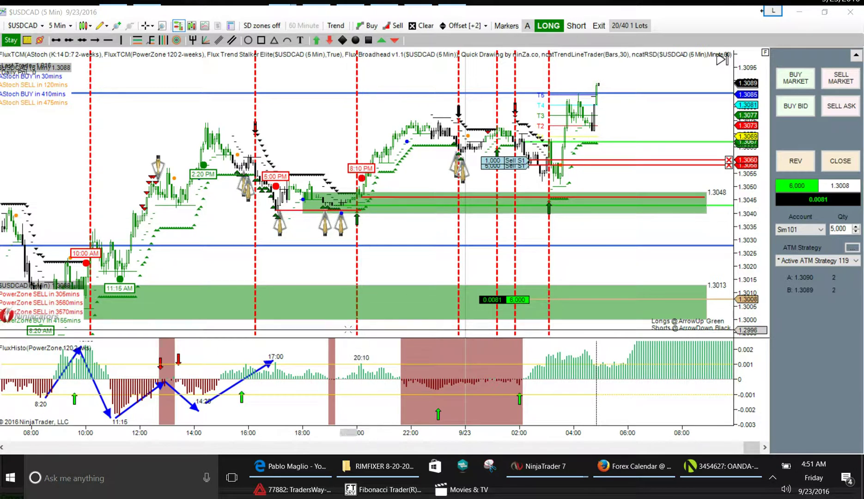
scroll(337, 269, up, 1)
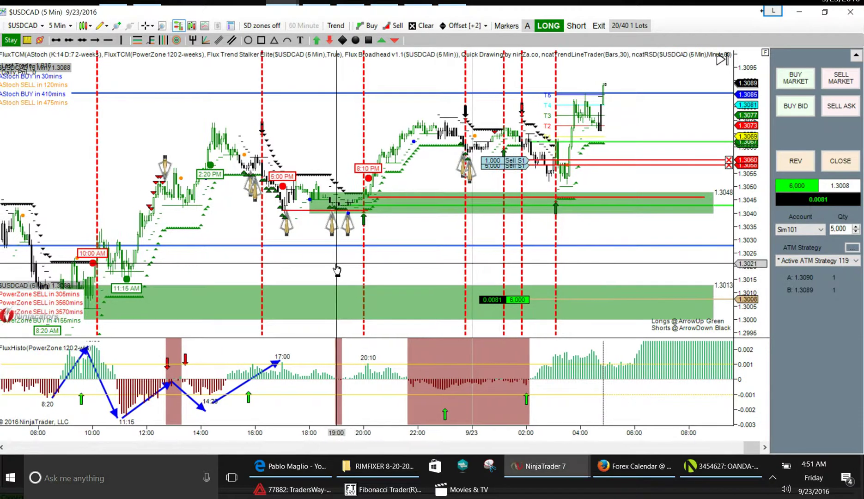
scroll(336, 264, down, 2)
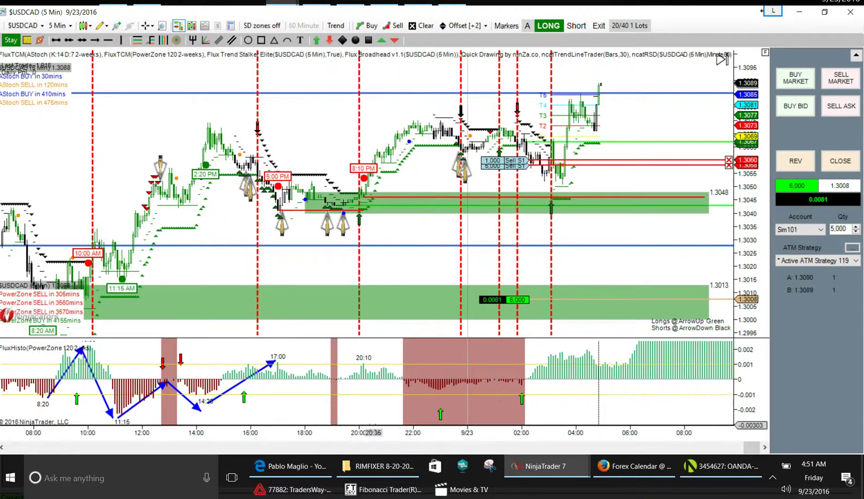
Widen the spacing of the 9/23 bars and rescale the PowerZone histogram to fit the projected 9:55 peak.
scroll(380, 425, up, 2)
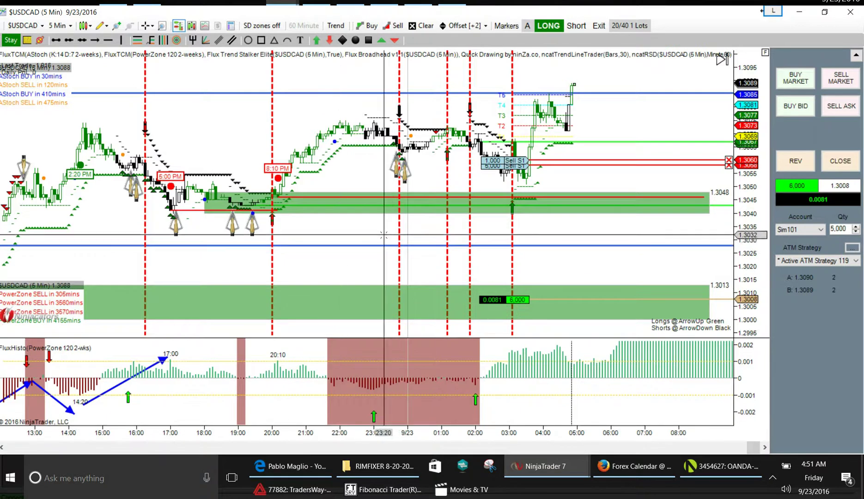
drag(745, 354, 740, 418)
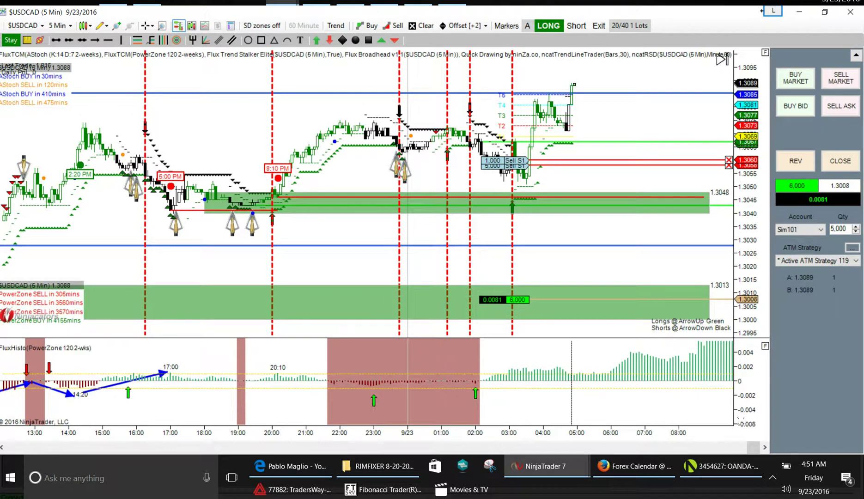
drag(651, 409, 573, 407)
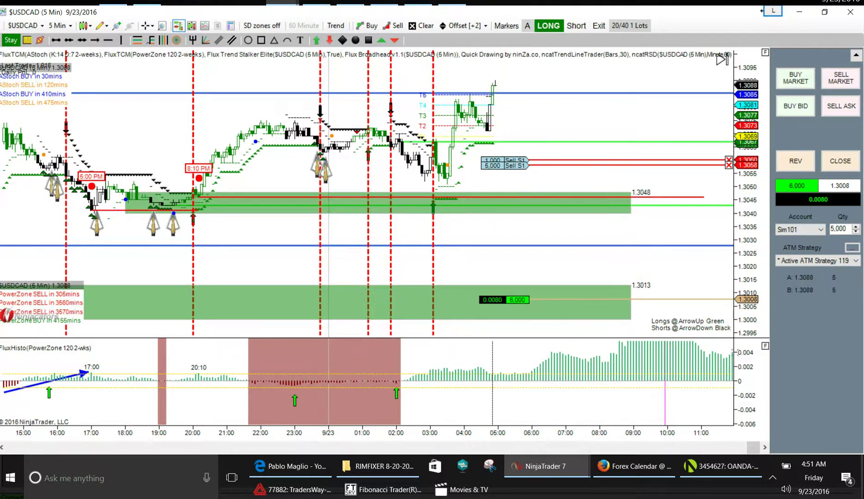
drag(740, 354, 736, 401)
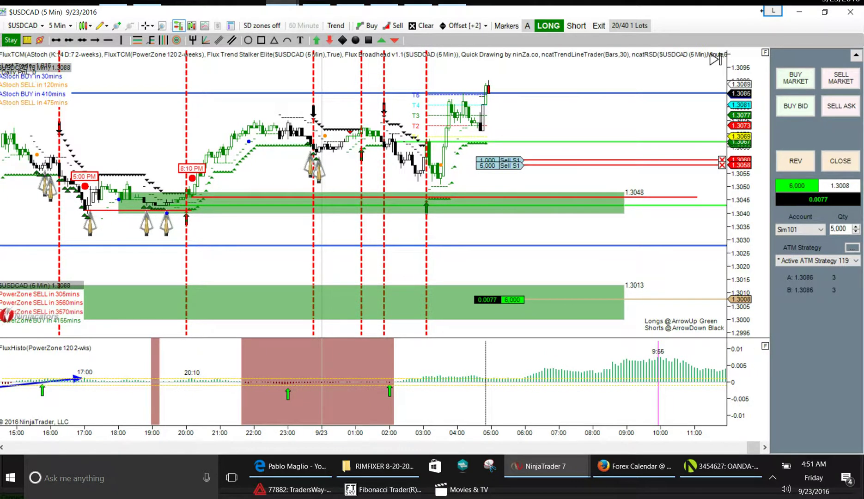
Fit the price scale to the 8:30 AM spike and raise the 1.3085 horizontal line to the high near 5:00 AM.
mouse_move(740, 138)
mouse_down()
mouse_move(755, 268)
mouse_move(753, 132)
mouse_up()
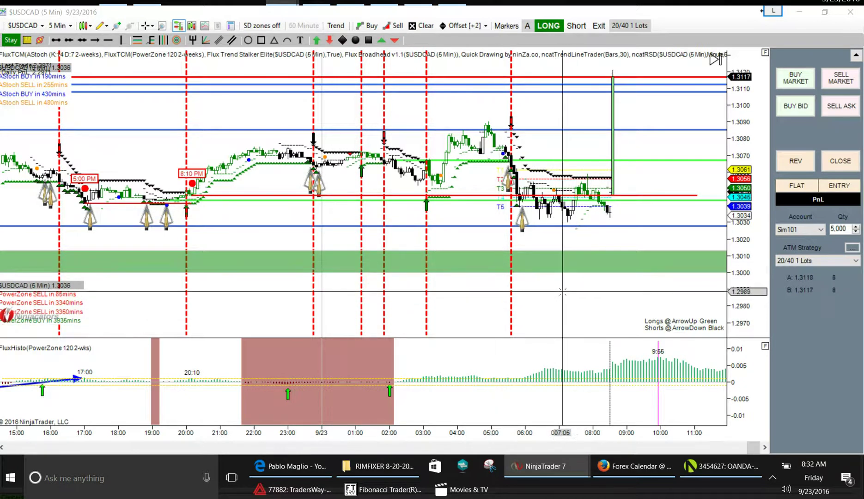
drag(562, 293, 512, 299)
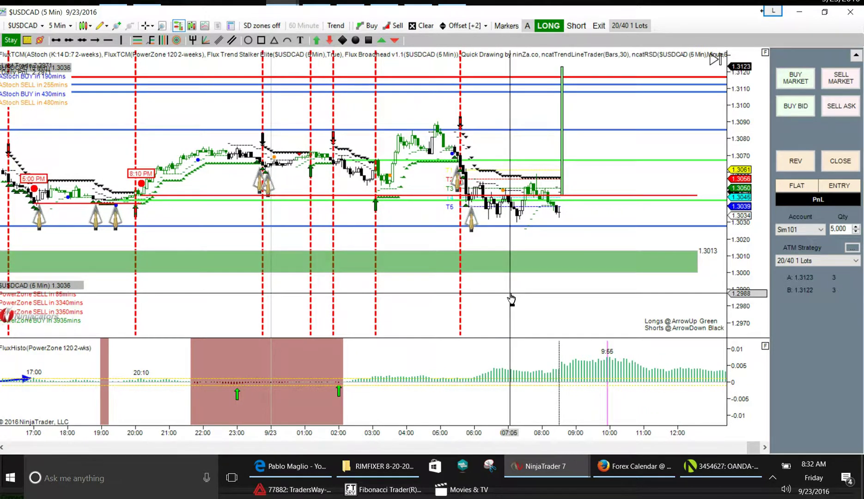
drag(511, 299, 504, 300)
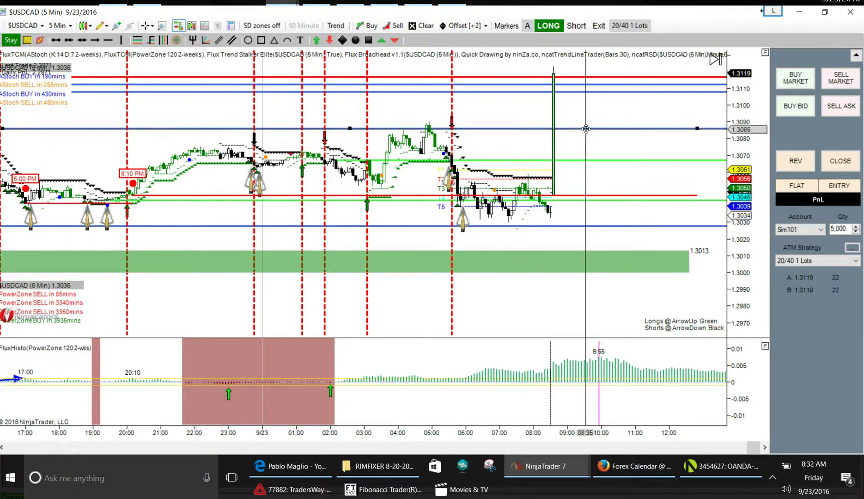
drag(584, 131, 582, 126)
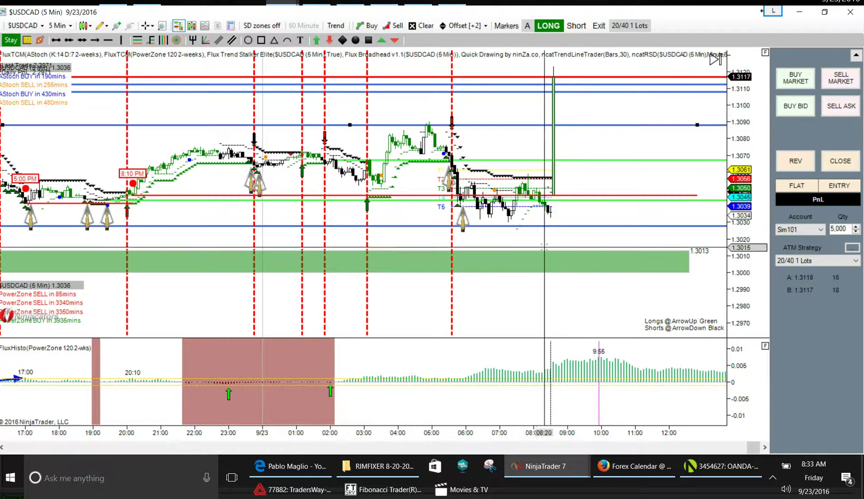
drag(547, 305, 503, 309)
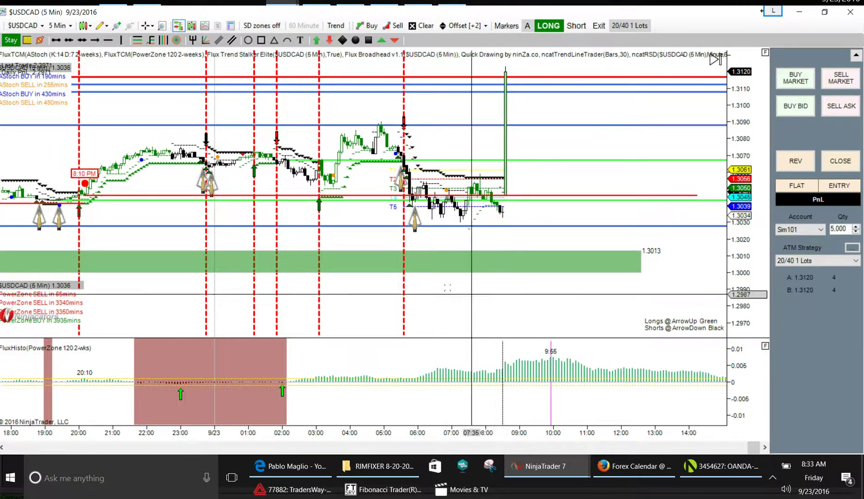
Bring up the USDCAD histogram chart dated 9/18/2016 and rescale its lower PowerZone histogram to examine the peak near 9:55.
click(530, 468)
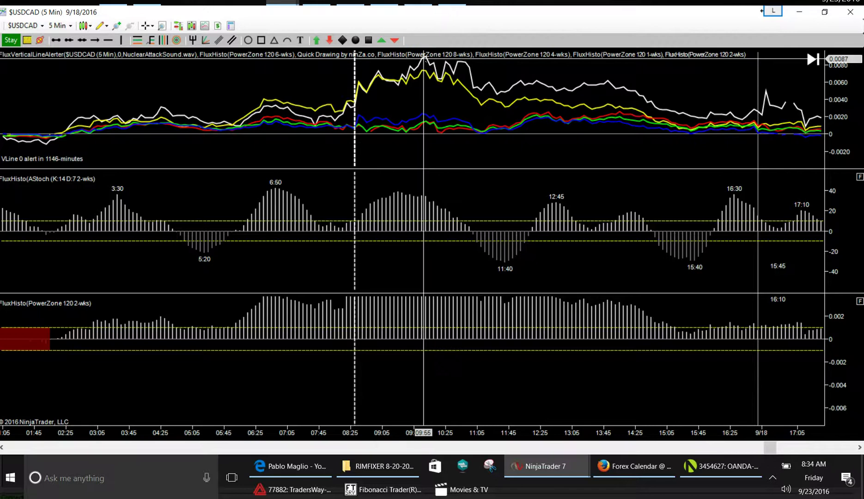
drag(830, 315, 830, 370)
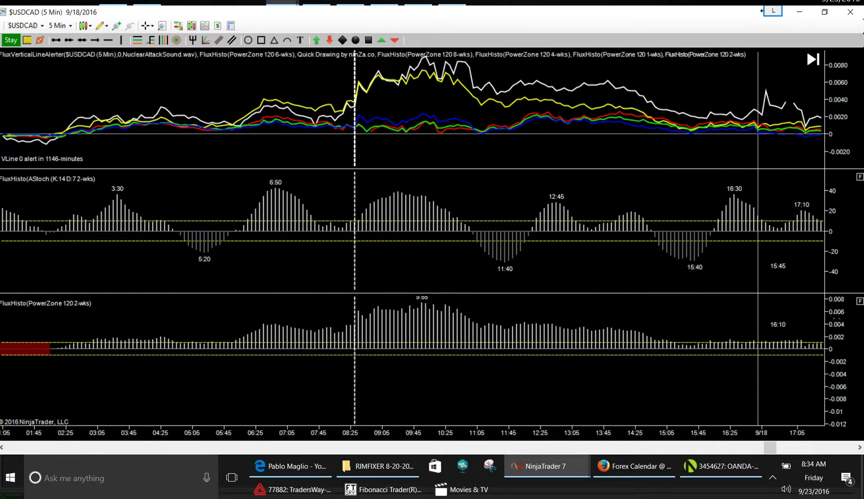
drag(836, 312, 822, 303)
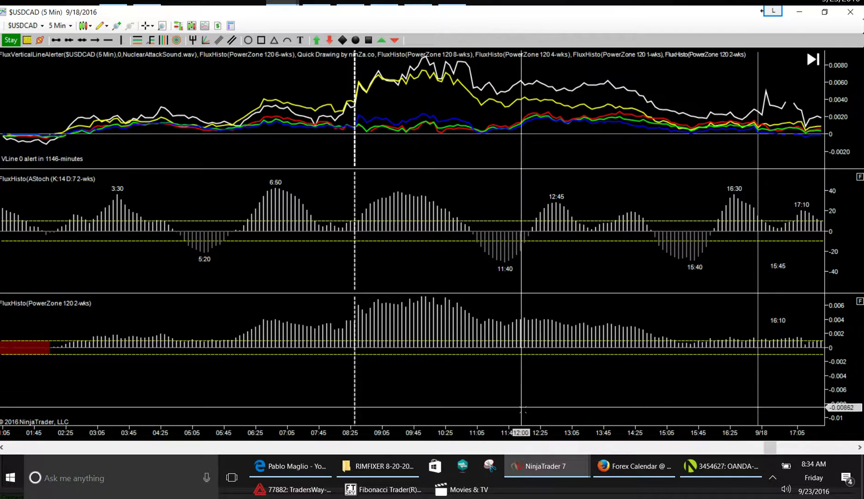
Return to the 9/23/2016 USDCAD chart and review price from the 9/22 swings through the 9:55 AM mark to noon.
click(536, 467)
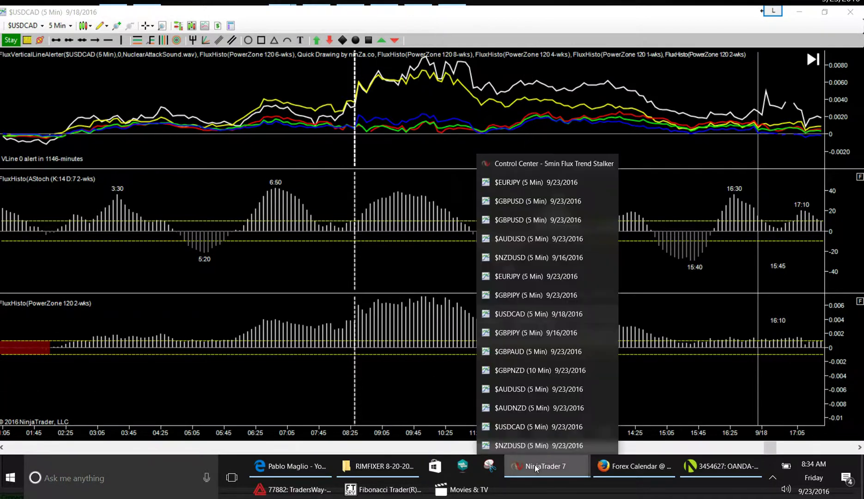
click(526, 425)
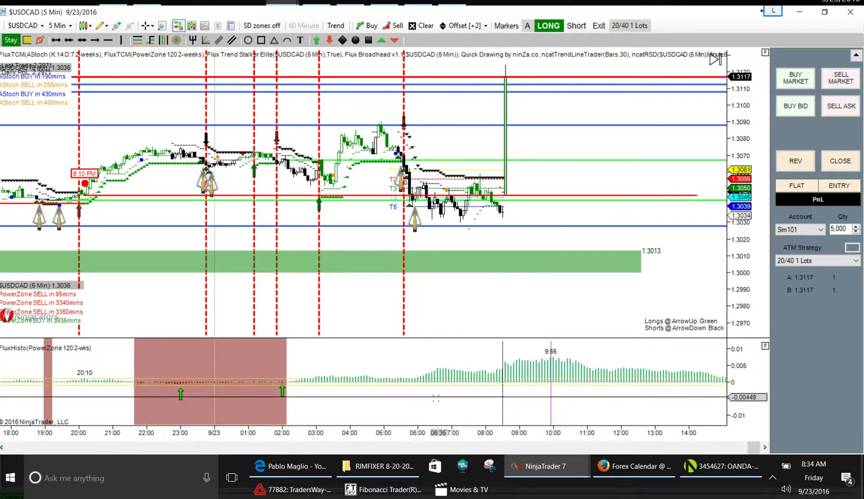
drag(393, 437, 450, 435)
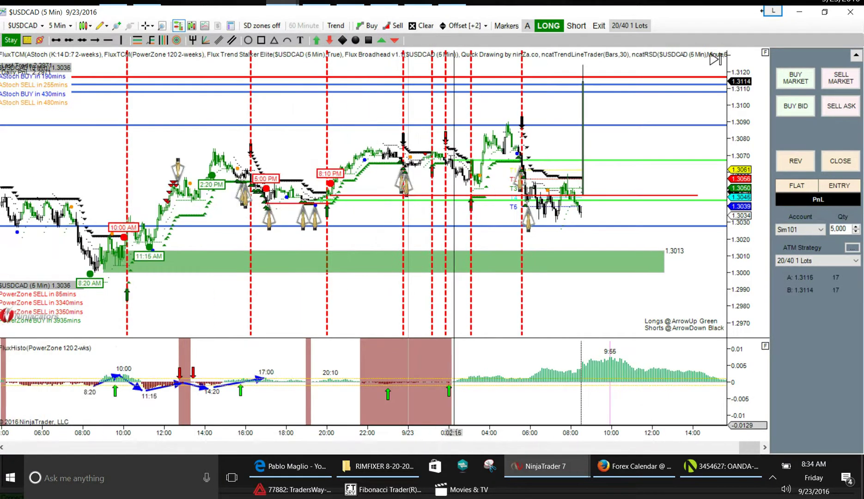
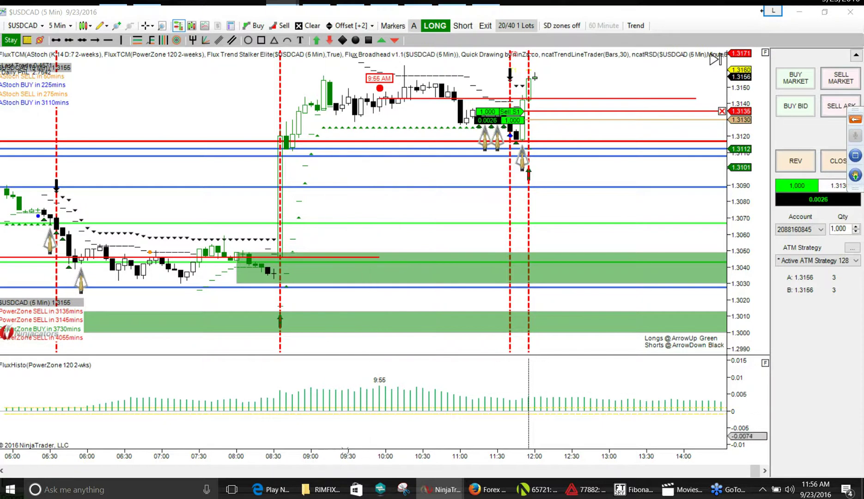
drag(356, 466, 349, 463)
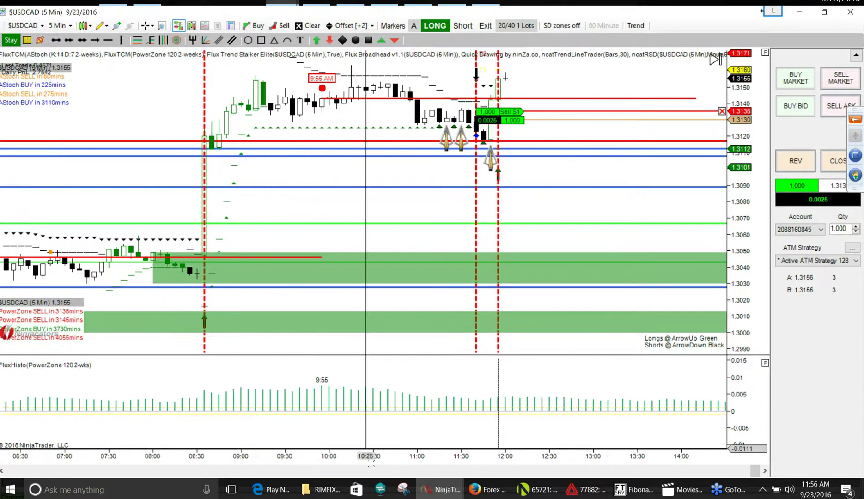
Bring up the 9/18/2016 USDCAD histogram chart again and rescale the PowerZone histogram to show its whole 9:55 peak and decline.
mouse_move(443, 496)
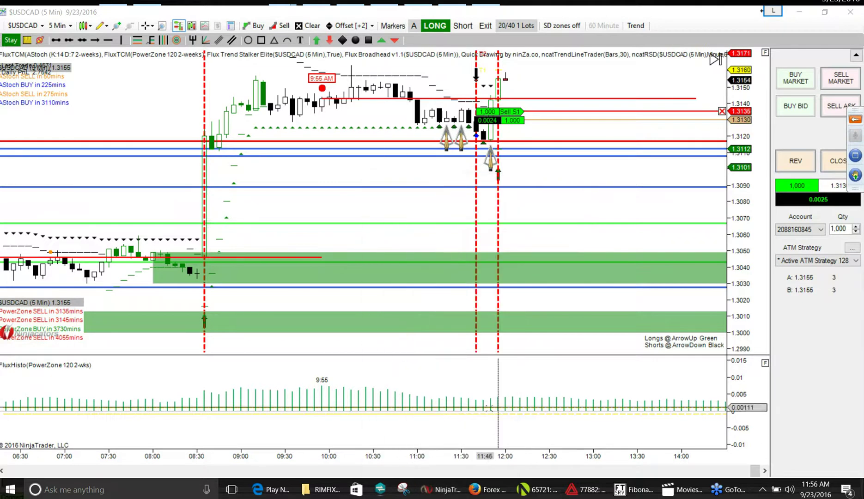
click(437, 491)
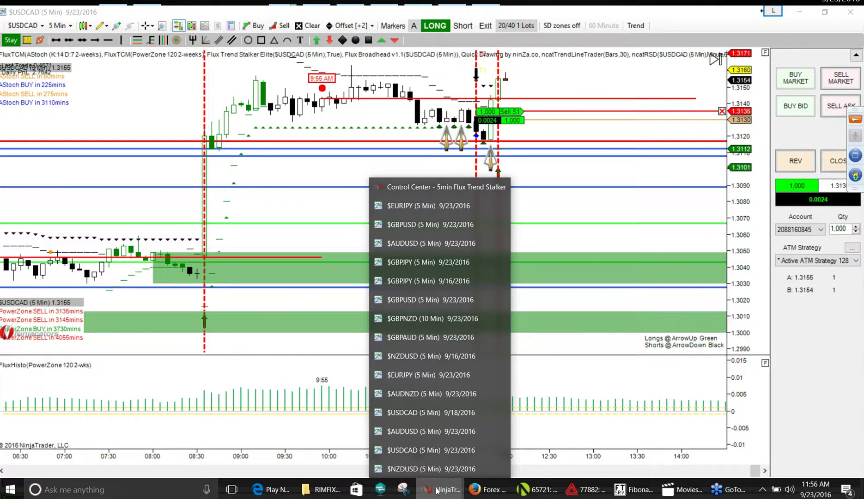
click(427, 407)
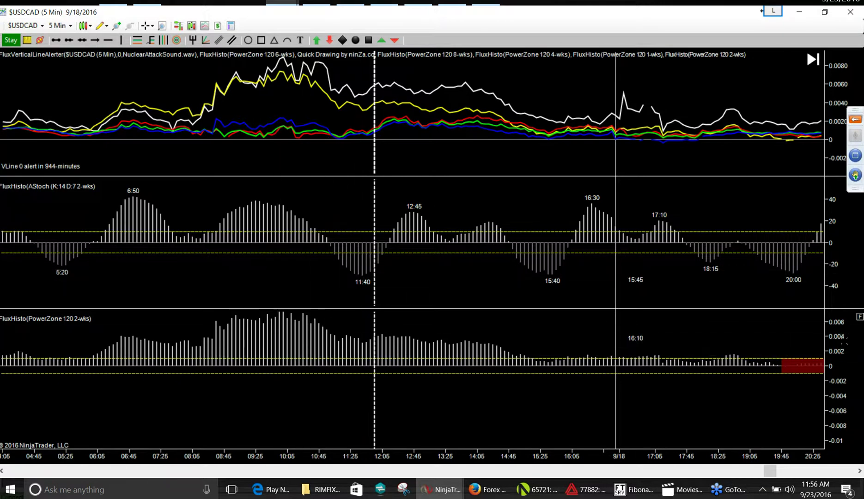
drag(839, 330, 838, 342)
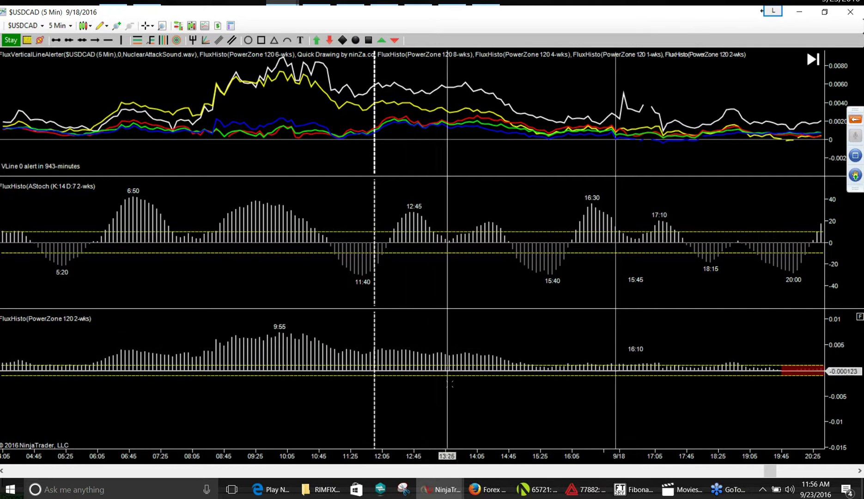
click(443, 494)
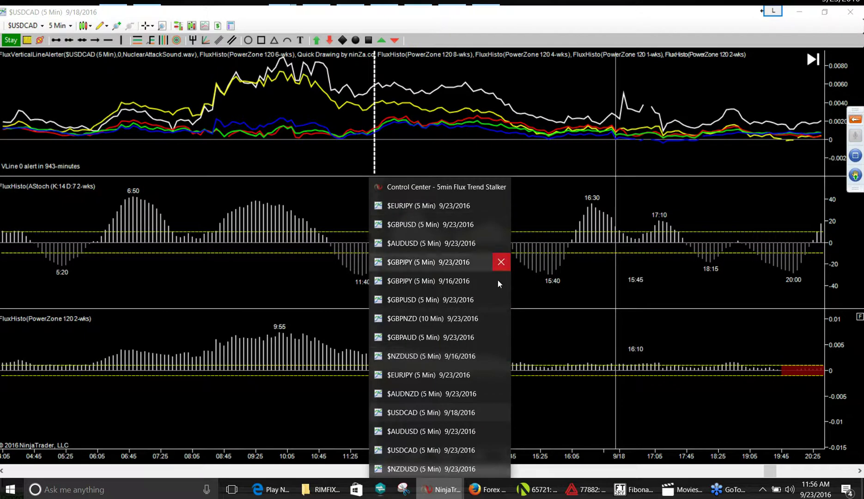
click(558, 343)
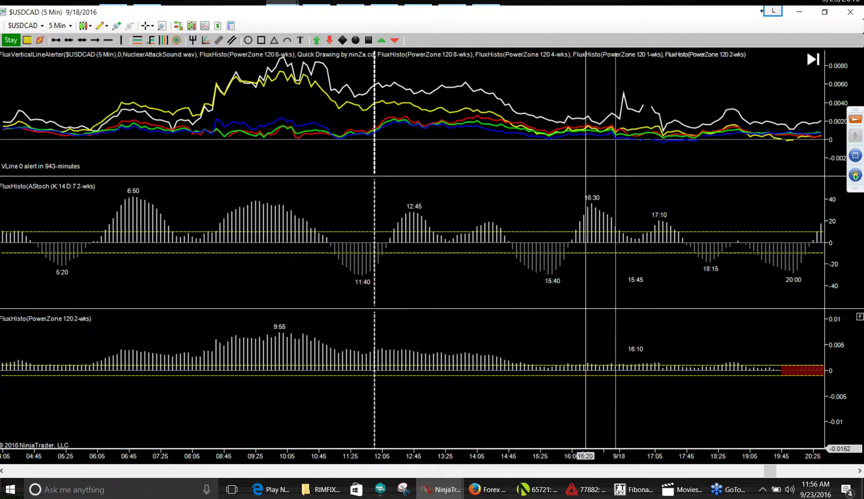
Return to the 9/23/2016 USDCAD chart and follow the PowerZone histogram from the 9:55 peak to the 16:10 and 16:20 marks.
click(445, 493)
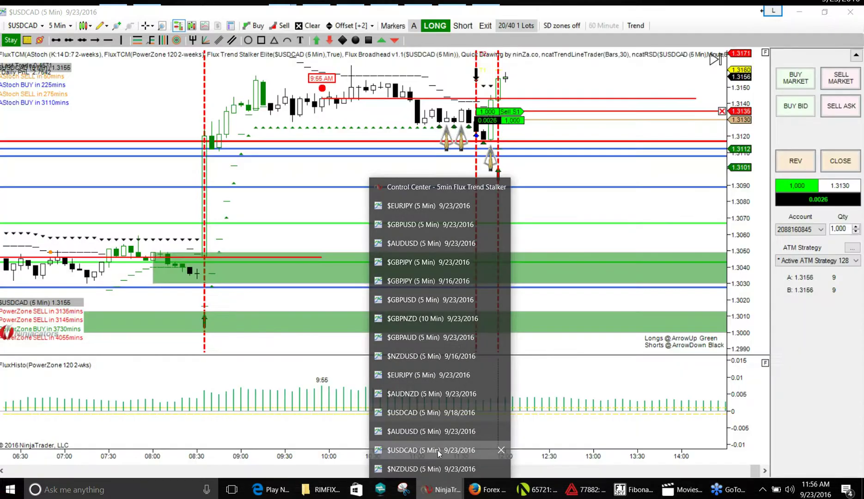
click(437, 451)
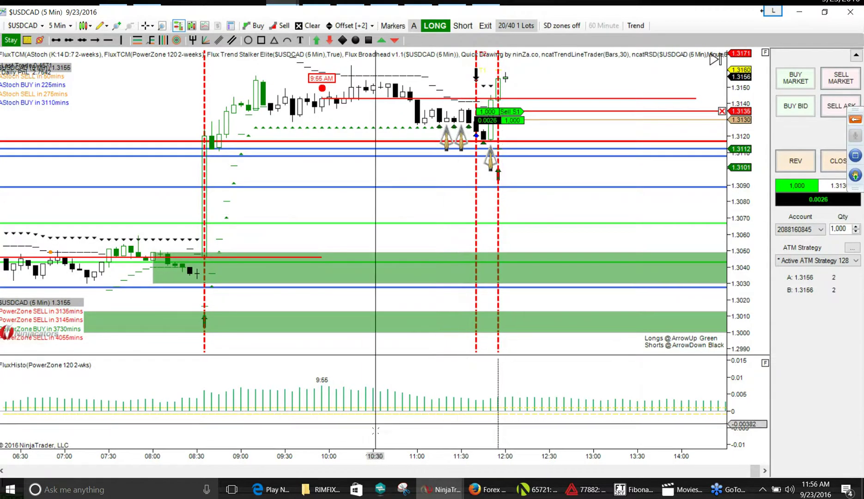
scroll(346, 448, up, 1)
scroll(347, 456, up, 1)
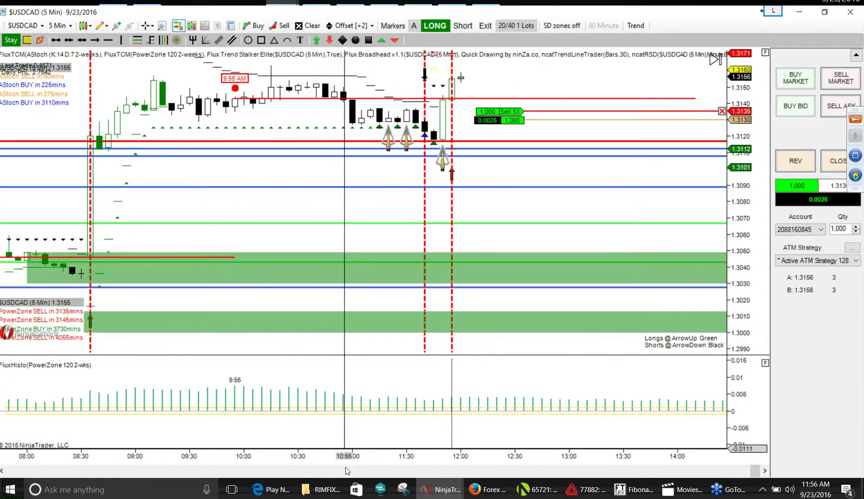
scroll(406, 455, down, 3)
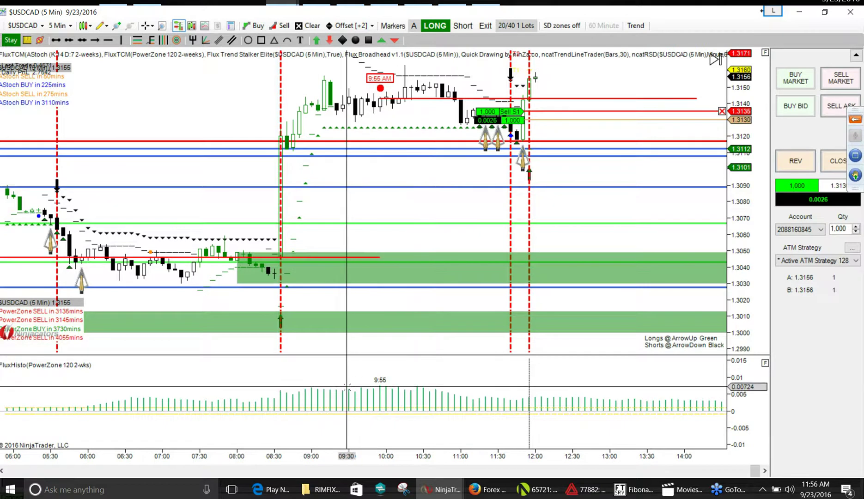
scroll(367, 348, down, 5)
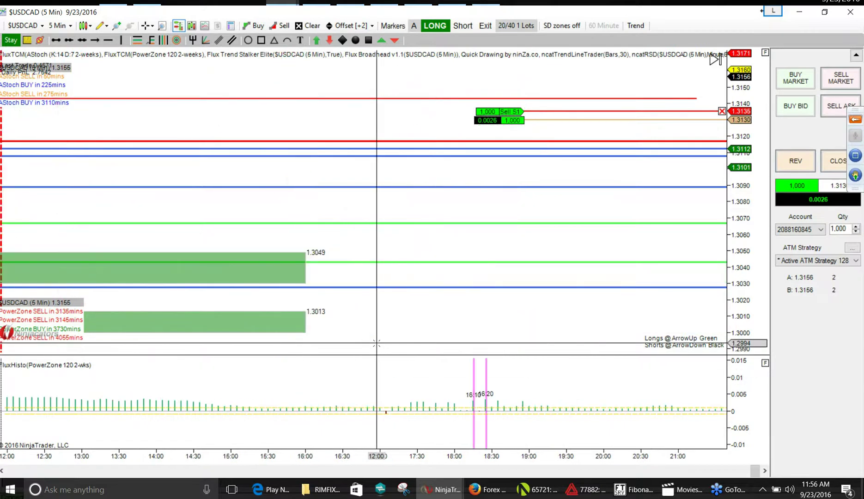
scroll(416, 356, up, 3)
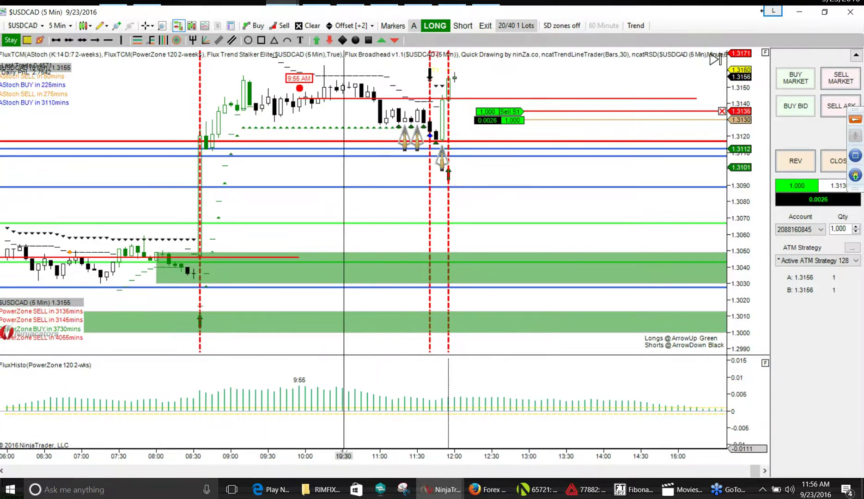
scroll(409, 441, down, 5)
scroll(408, 440, up, 3)
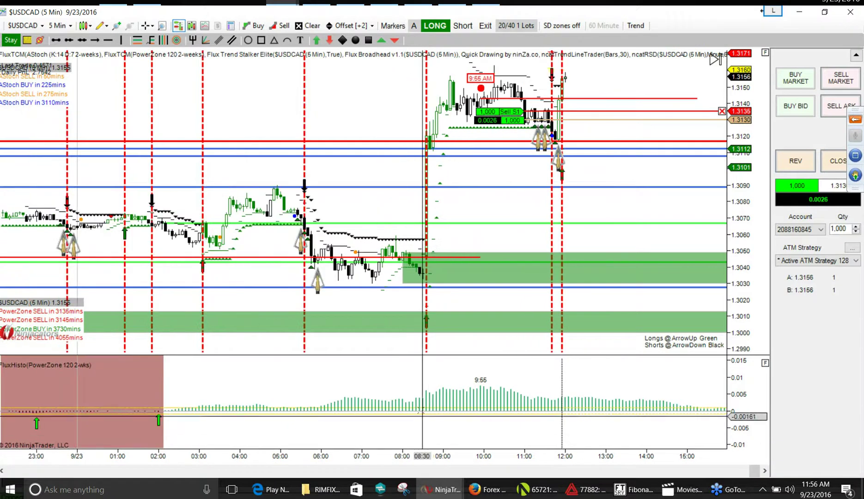
Examine the projected PowerZone histogram forward to the 2:05 low on 9/24 and return to the current bars near noon.
scroll(375, 402, down, 10)
scroll(369, 394, up, 5)
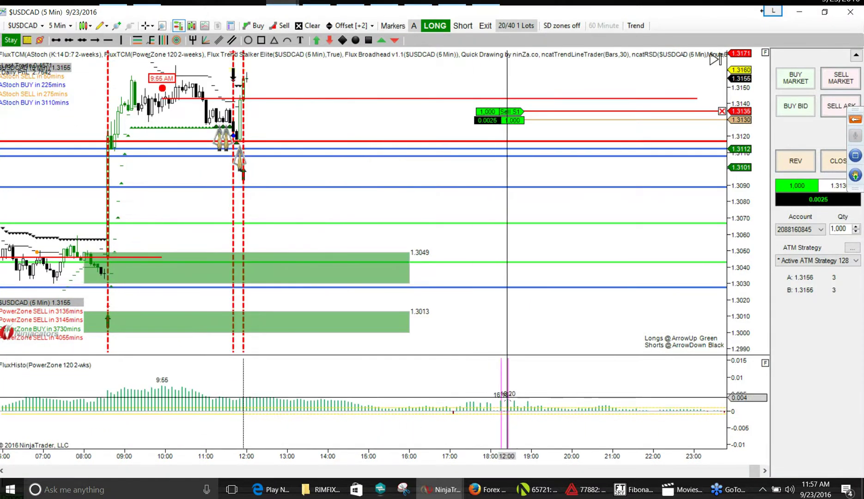
scroll(569, 394, down, 5)
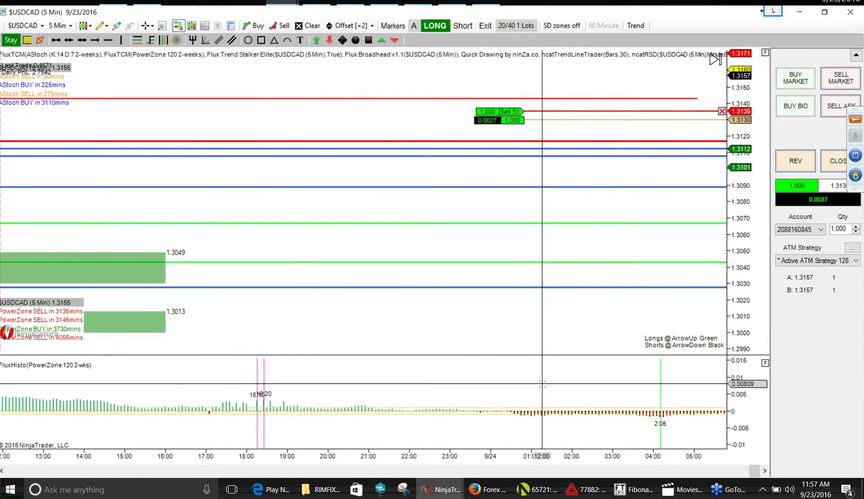
scroll(543, 384, up, 5)
scroll(543, 384, up, 5)
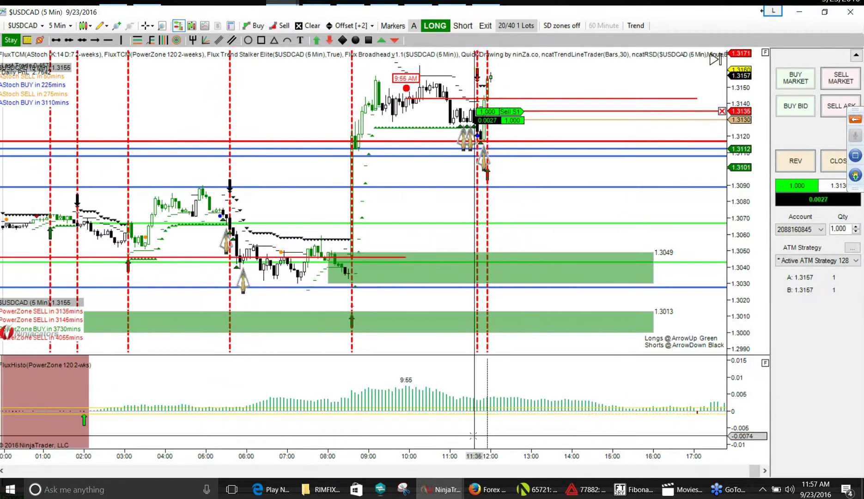
Rescale the price axis to examine the T2–T5 targets and the 1.3207 zone above price, and bring the 8:30 spike back into view.
scroll(437, 448, up, 4)
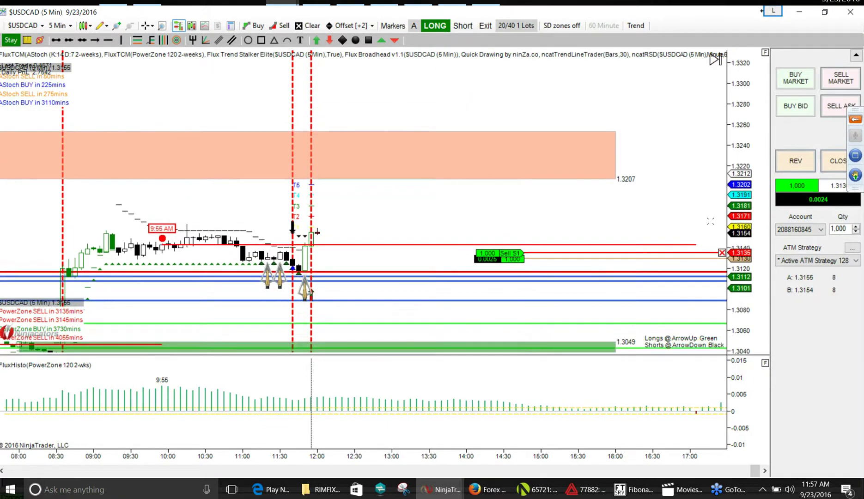
drag(450, 369, 687, 377)
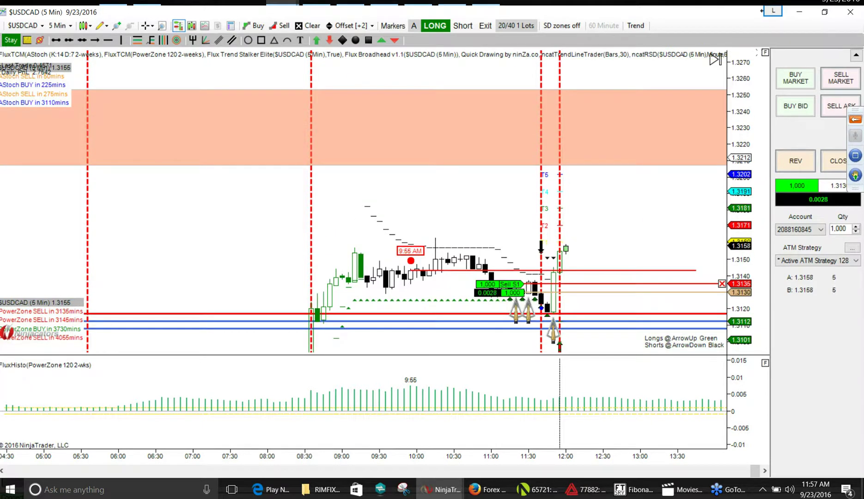
drag(755, 52, 755, 79)
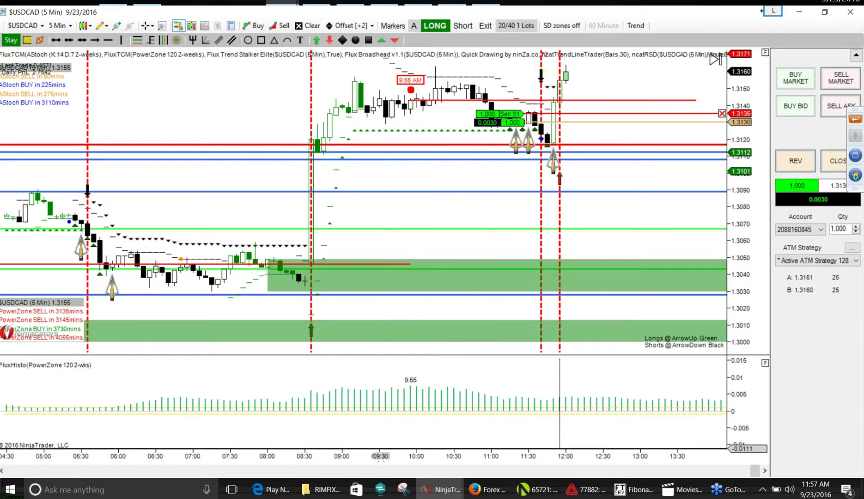
scroll(377, 444, up, 2)
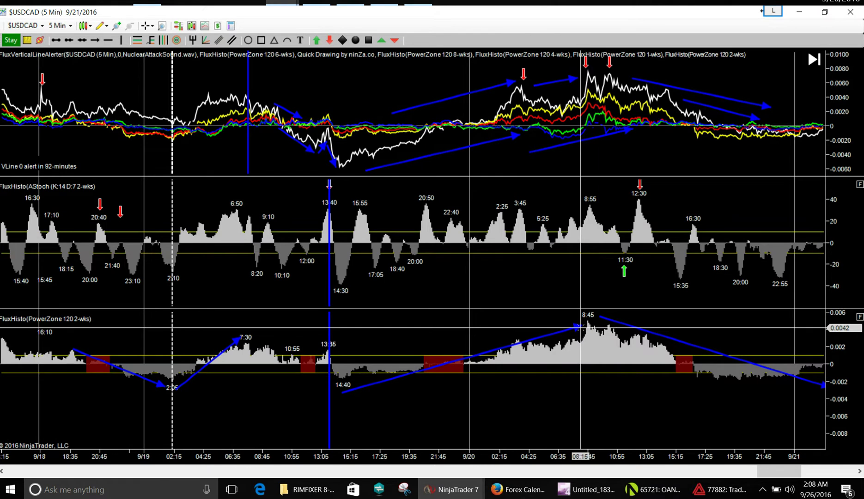
On the 9/21/2016 PowerZone histogram, extend the rising arrow to the 8:45 peak and draw an arrow line from the 7:30 peak to the 14:40 low.
drag(579, 327, 590, 318)
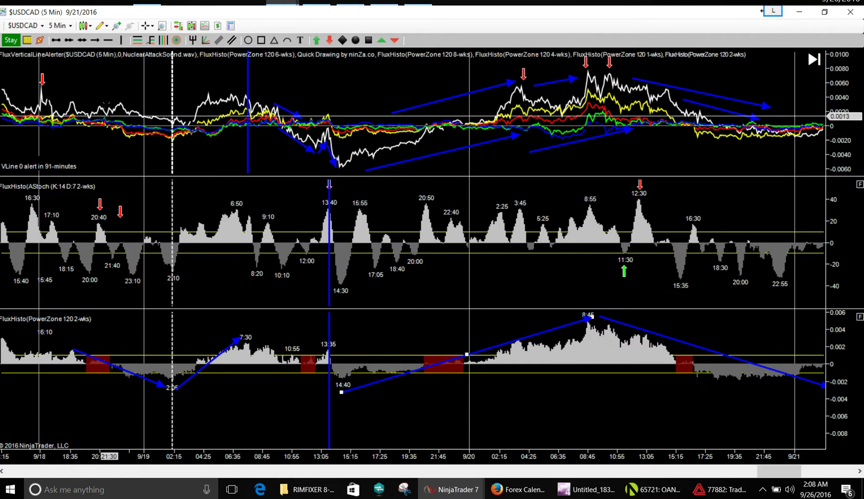
click(100, 43)
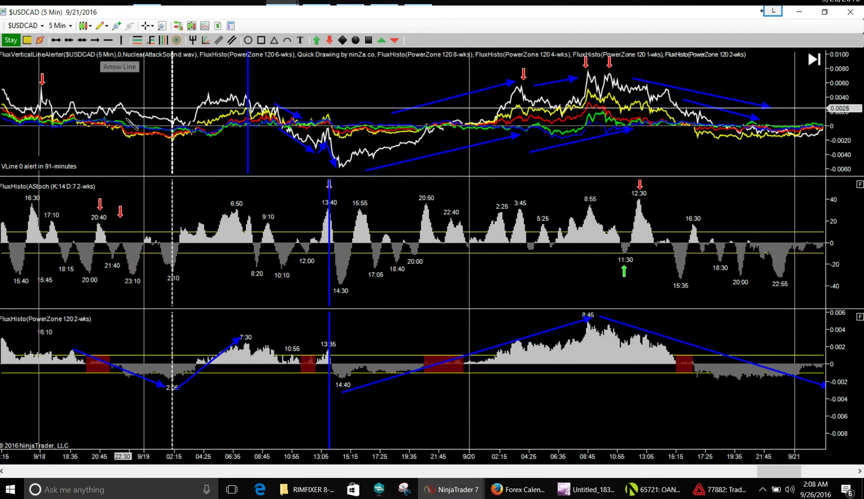
click(246, 338)
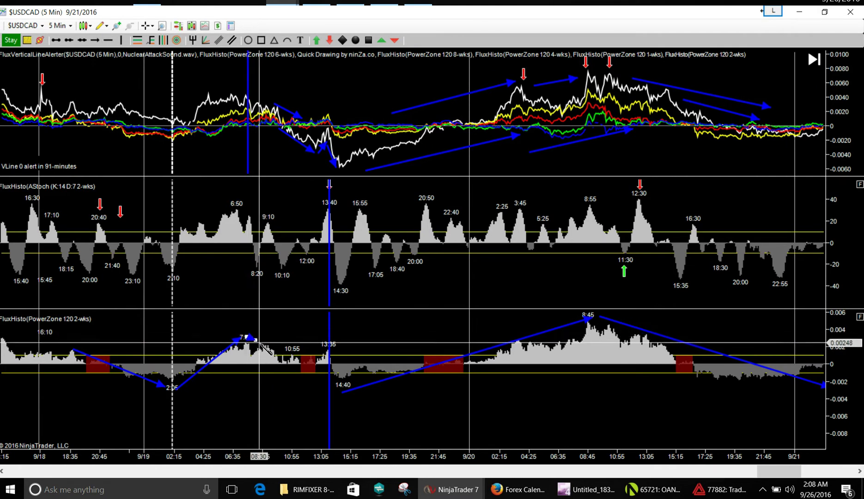
click(309, 369)
drag(309, 369, 335, 383)
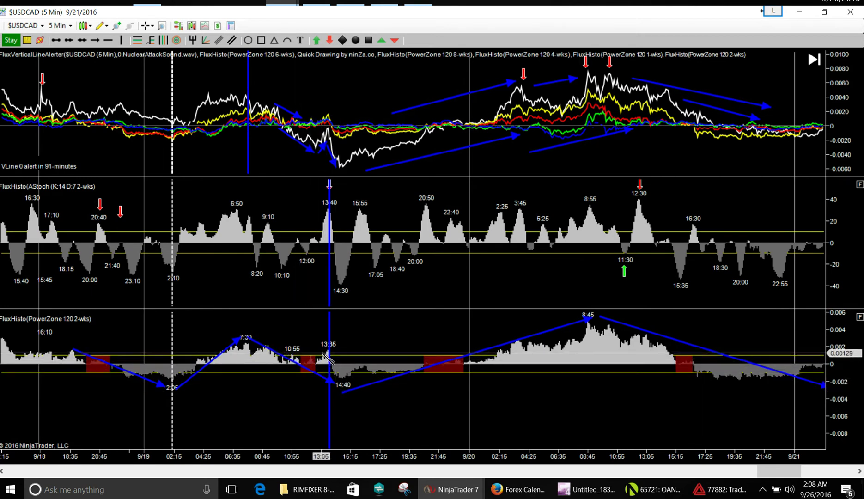
Draw a short arrow line beside the 10:55 label on the PowerZone histogram.
click(299, 347)
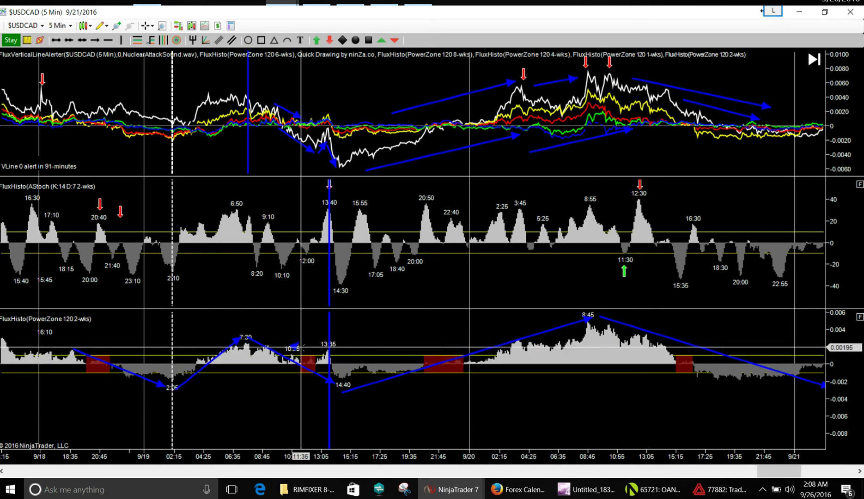
click(293, 350)
right_click(293, 350)
click(288, 331)
click(286, 321)
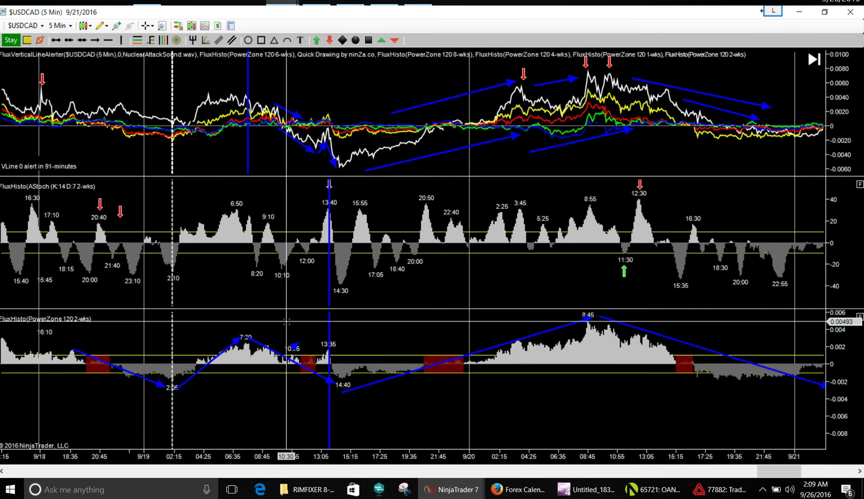